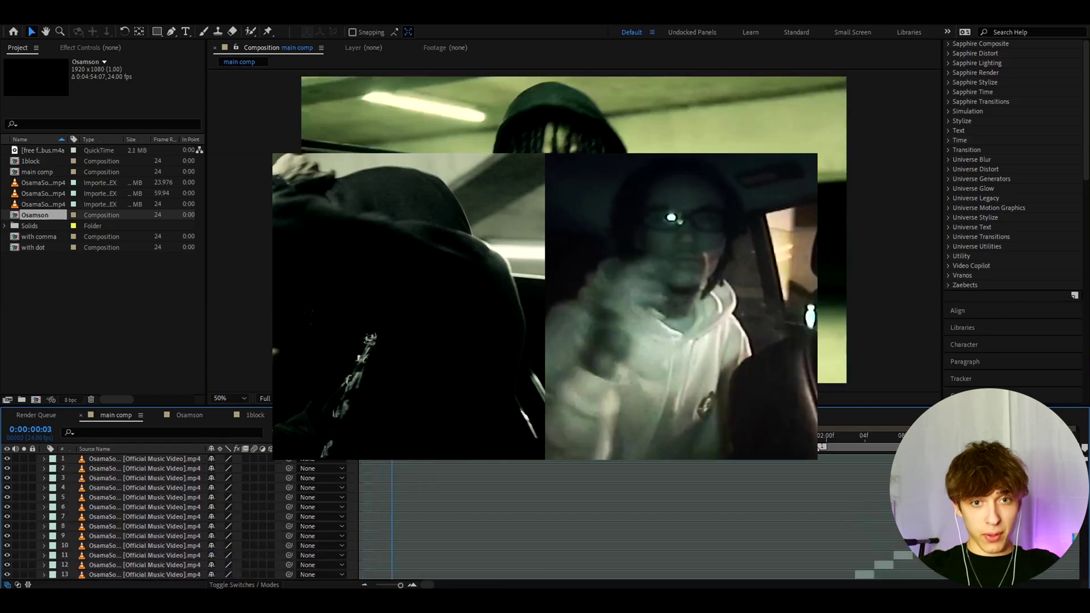
- Review how the clips are cut in the main comp, up to the short clips from the marker at 0:00:01:23
mouse_move(392, 440)
mouse_down()
mouse_move(596, 440)
mouse_move(380, 444)
mouse_up()
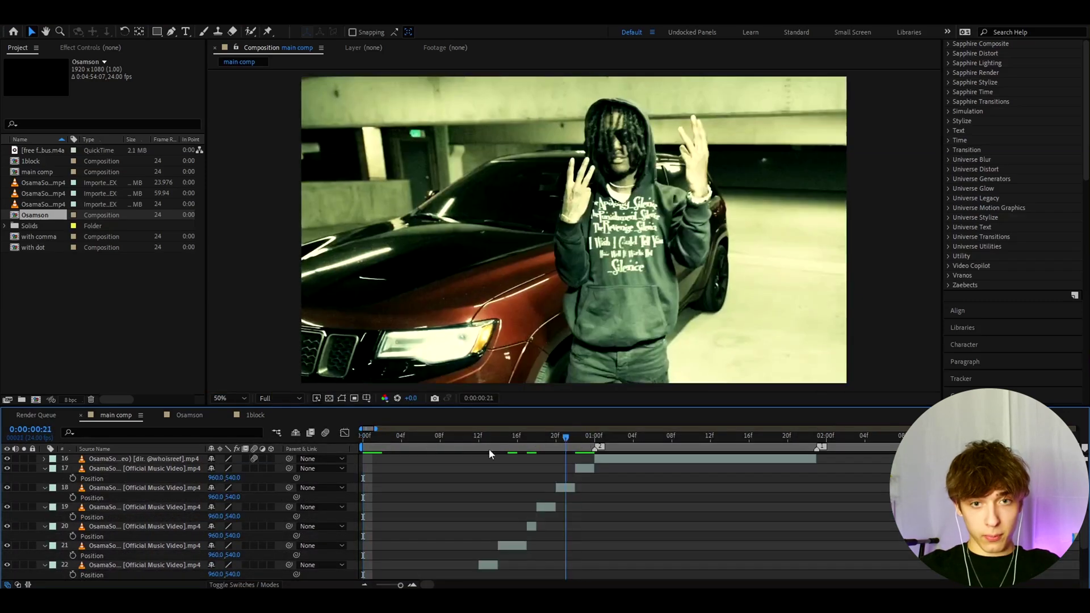
key(Home)
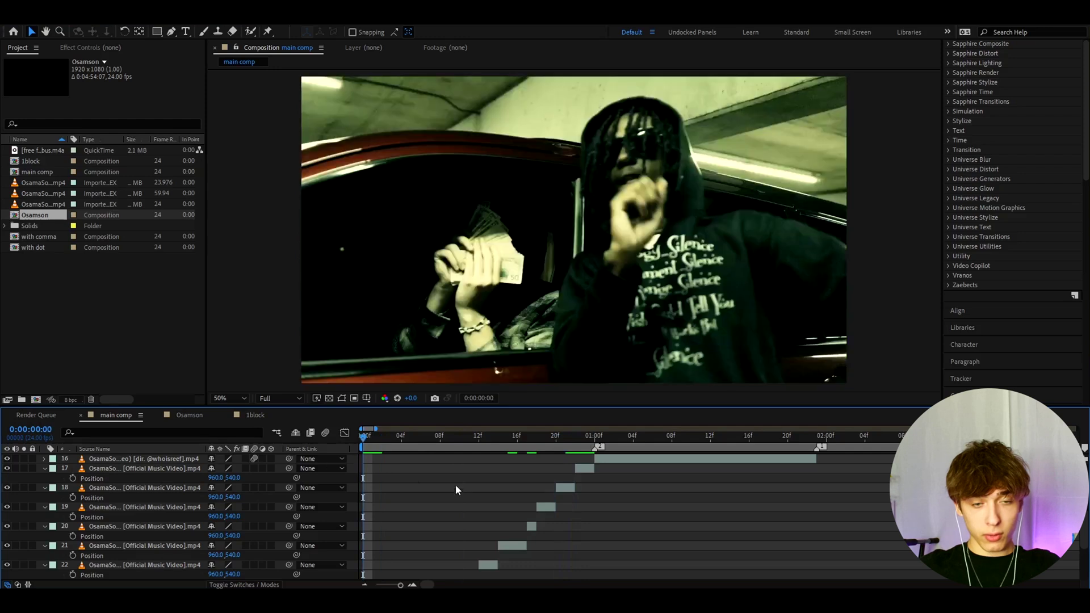
scroll(458, 489, up, 3)
click(596, 544)
scroll(445, 509, down, 2)
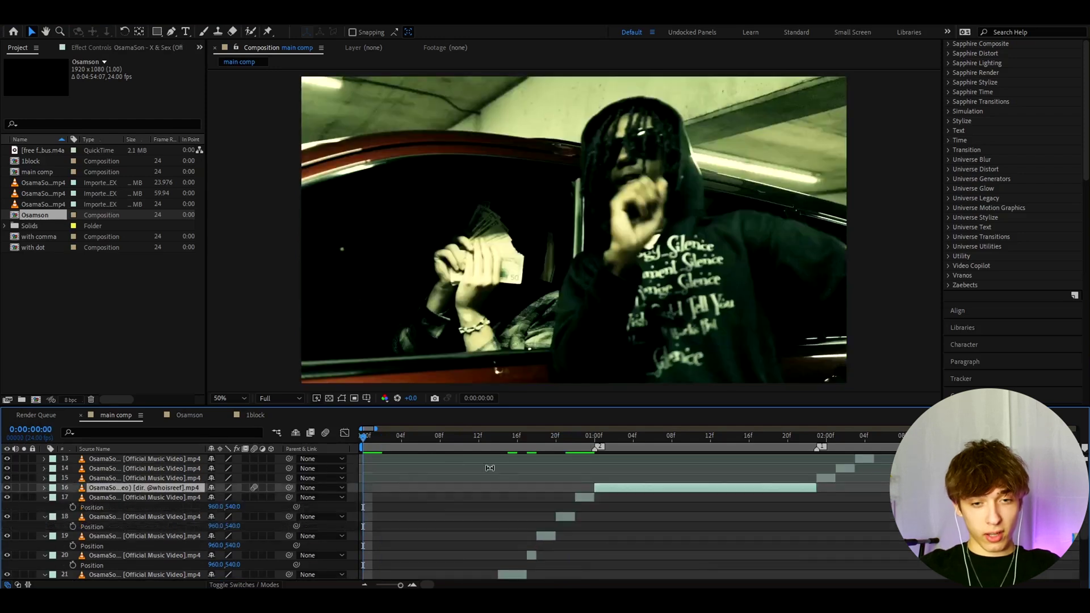
click(815, 435)
click(836, 435)
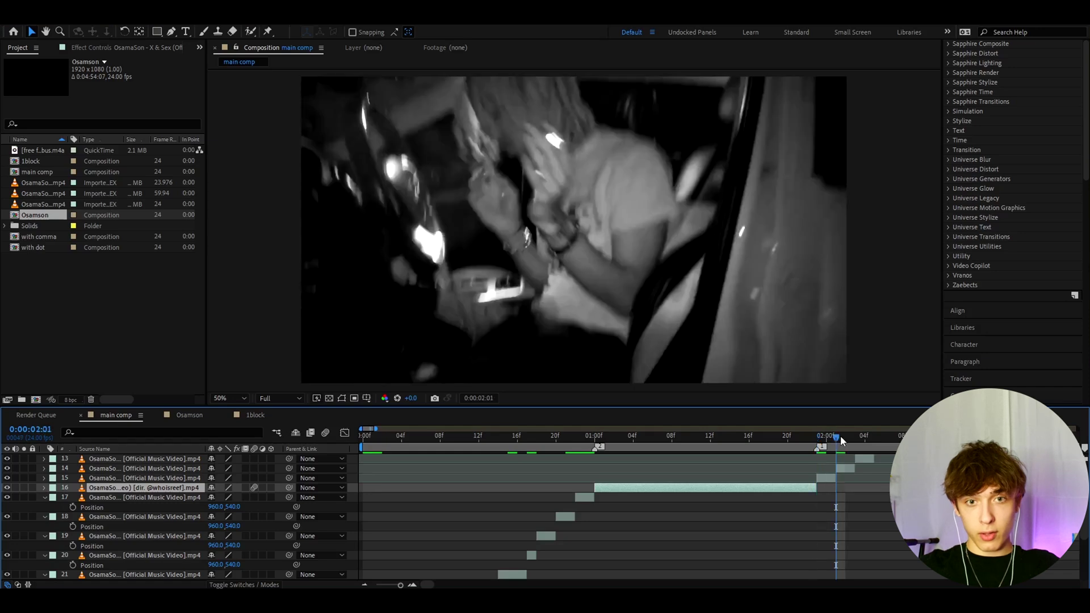
click(815, 443)
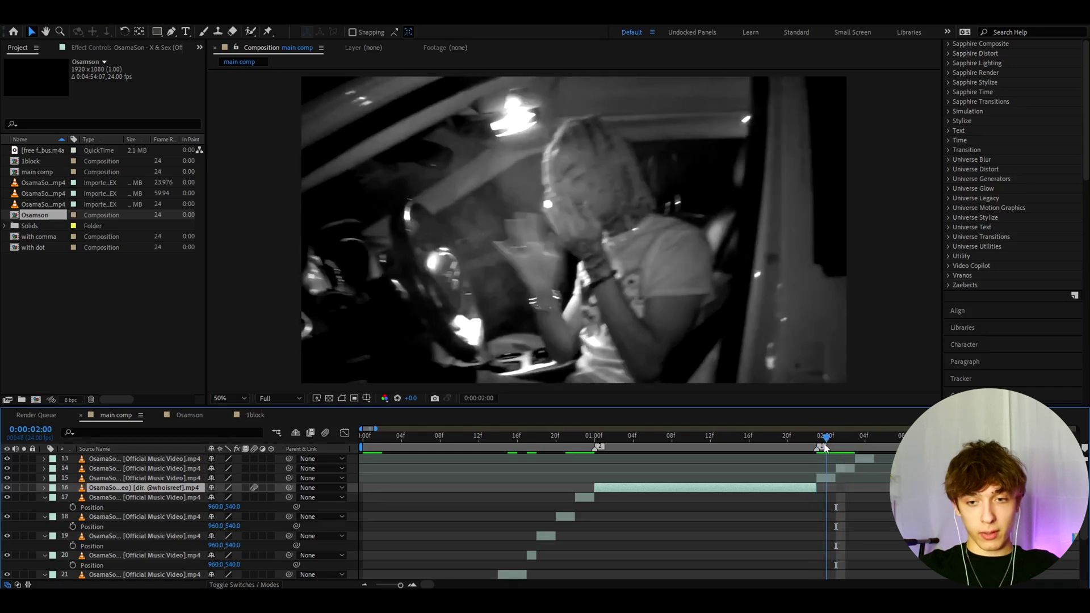
key(equal)
key(equal)
scroll(685, 493, up, 2)
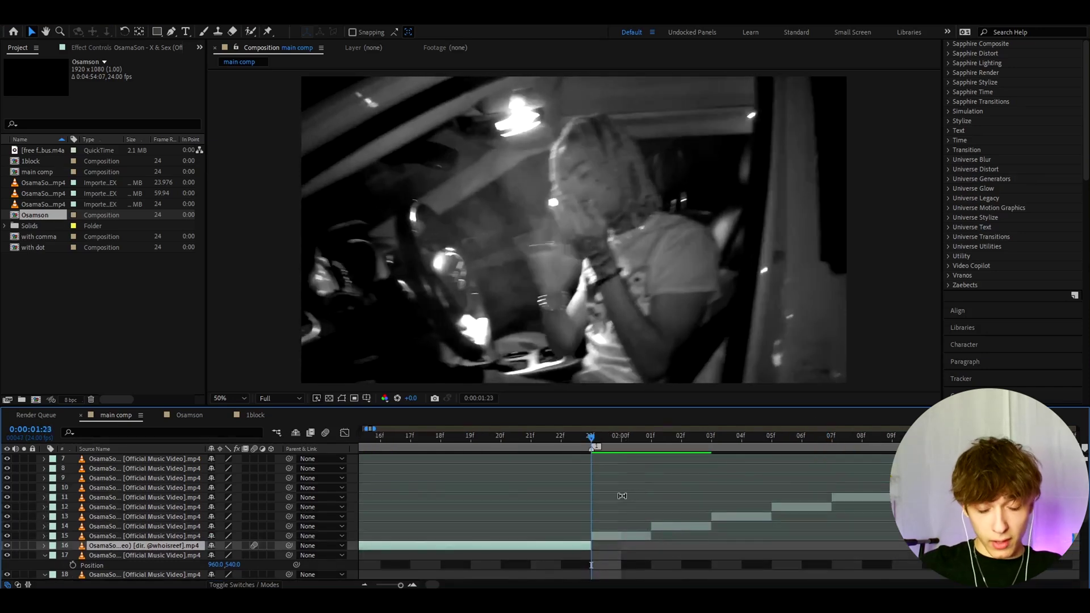
click(624, 537)
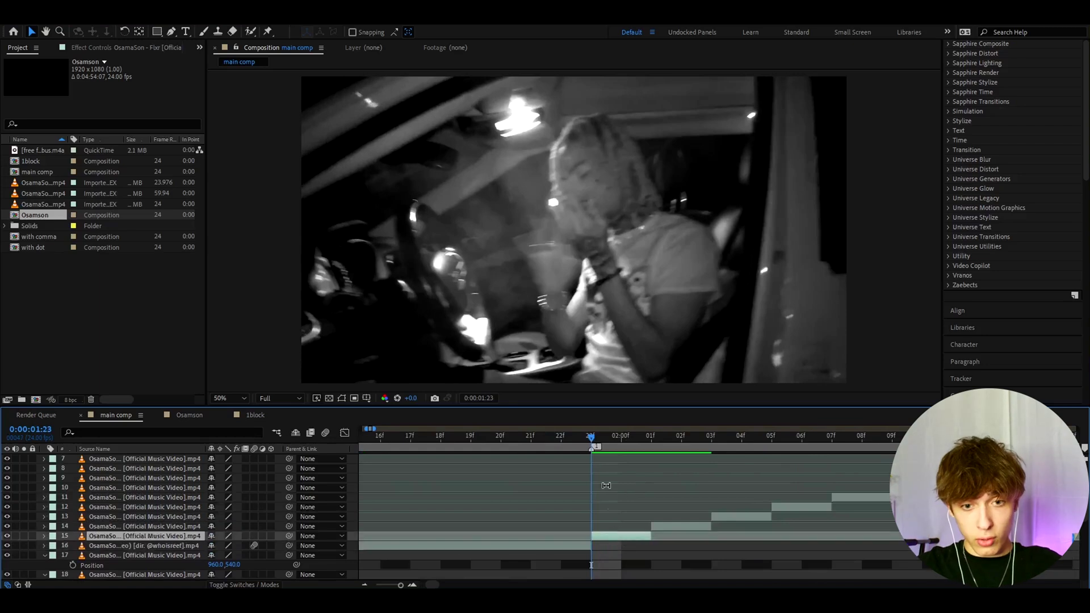
click(606, 440)
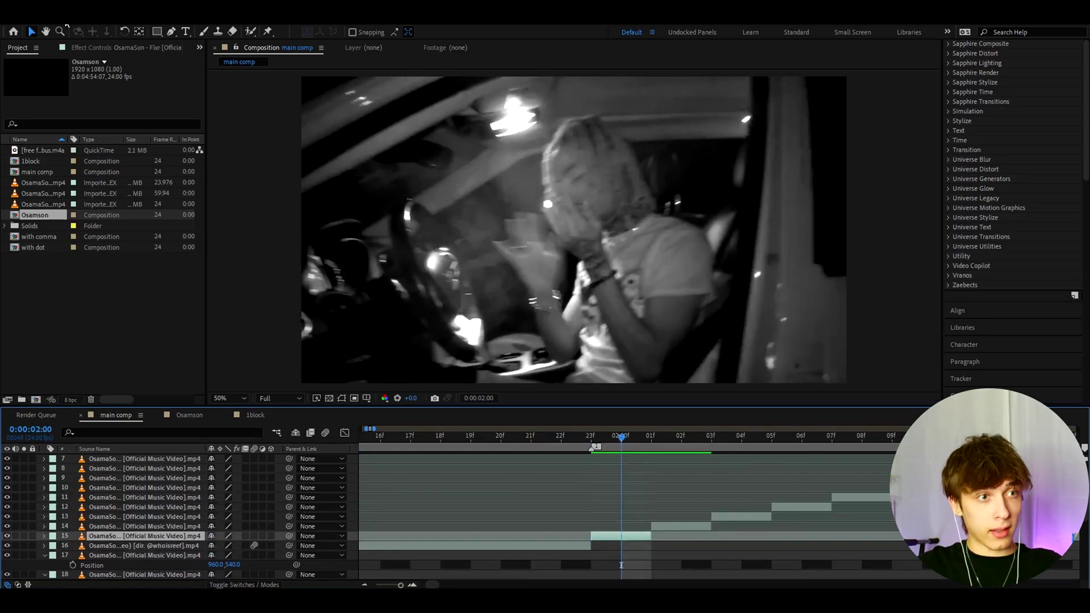
- Check the frame rate in the main comp's composition settings
click(67, 17)
click(74, 51)
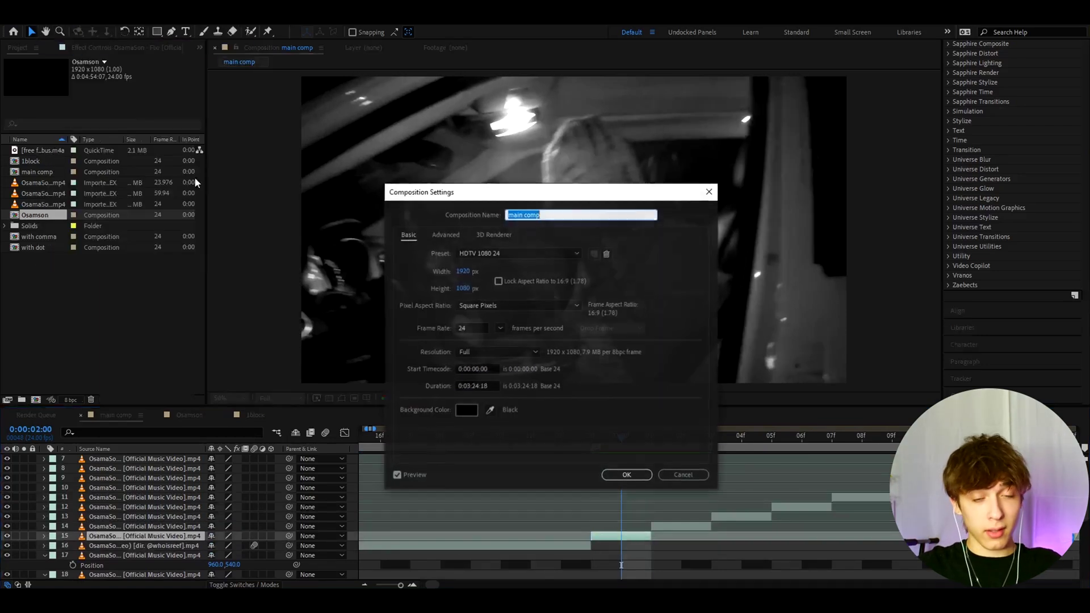
click(621, 474)
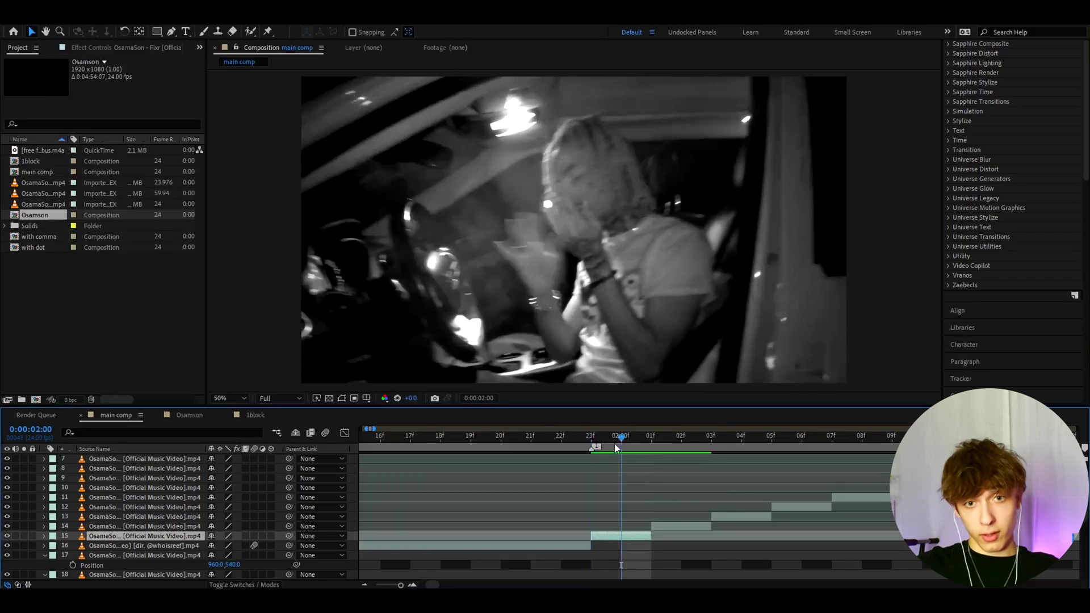
- Examine the short clips in the first second of the main comp frame by frame
key(space)
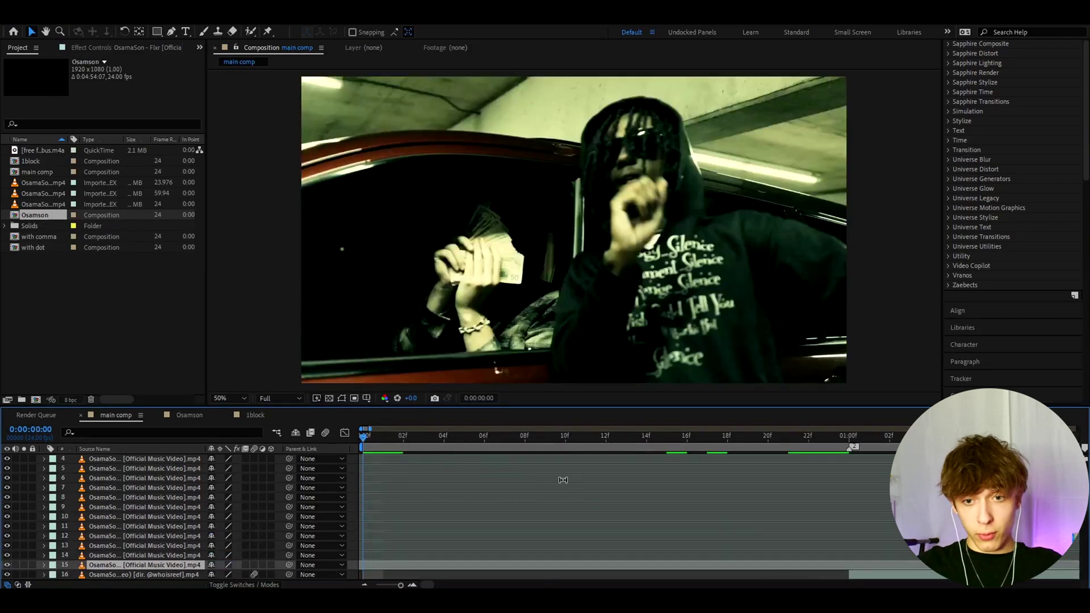
scroll(534, 479, down, 6)
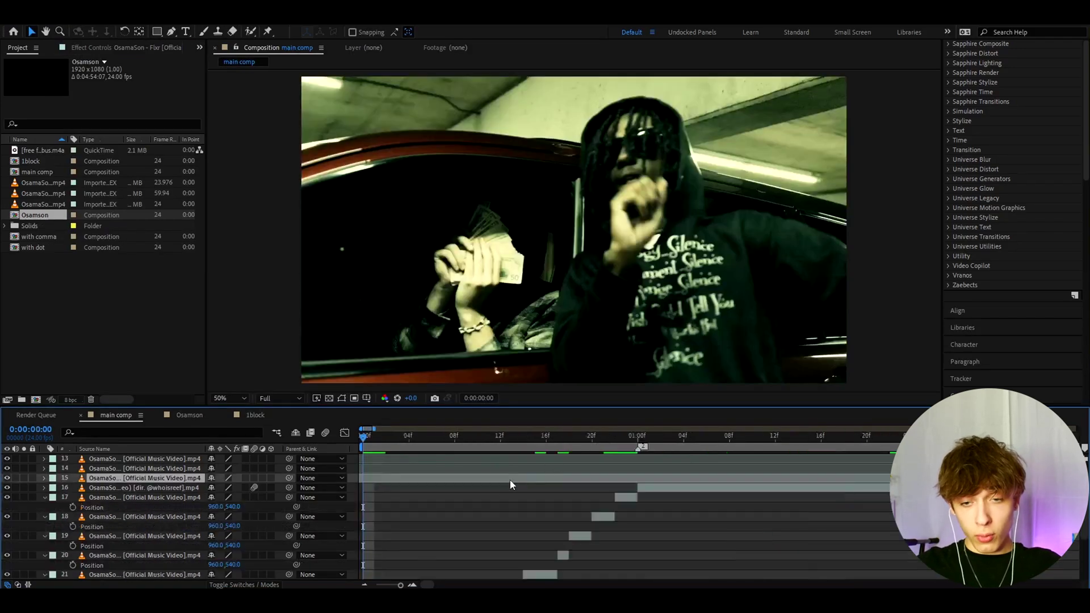
scroll(358, 494, down, 1)
scroll(355, 498, up, 2)
scroll(352, 493, down, 3)
drag(378, 441, 456, 440)
key(Home)
scroll(629, 486, up, 5)
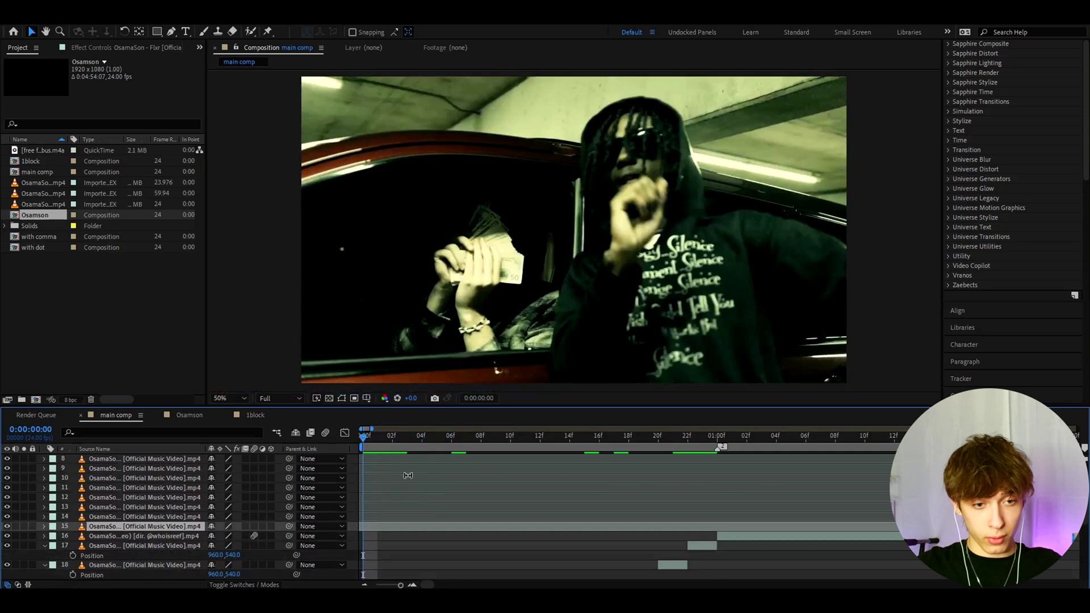
scroll(406, 479, down, 5)
click(373, 442)
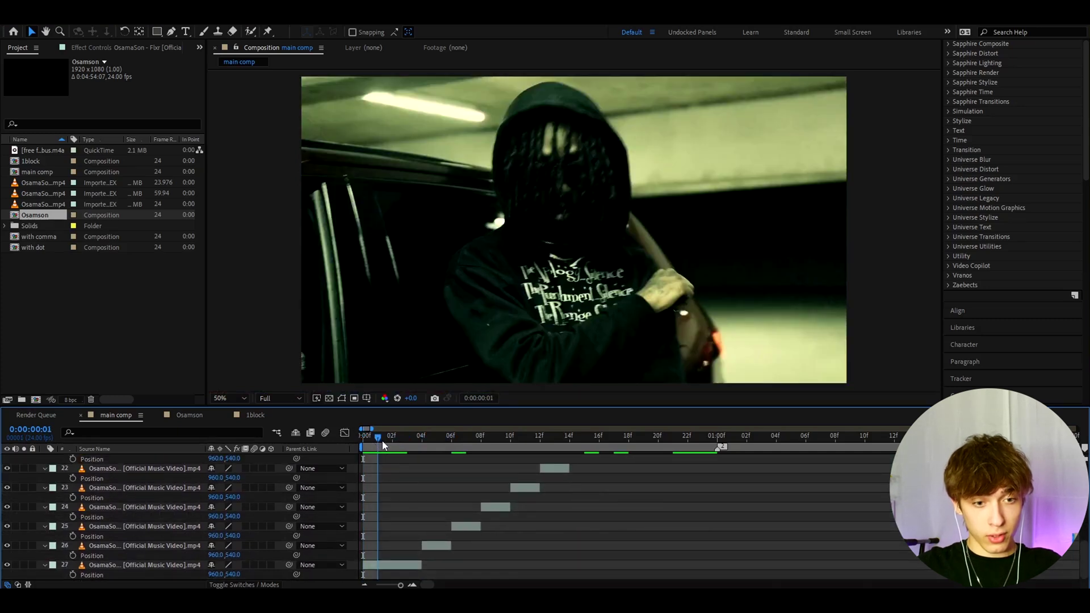
drag(373, 445, 481, 438)
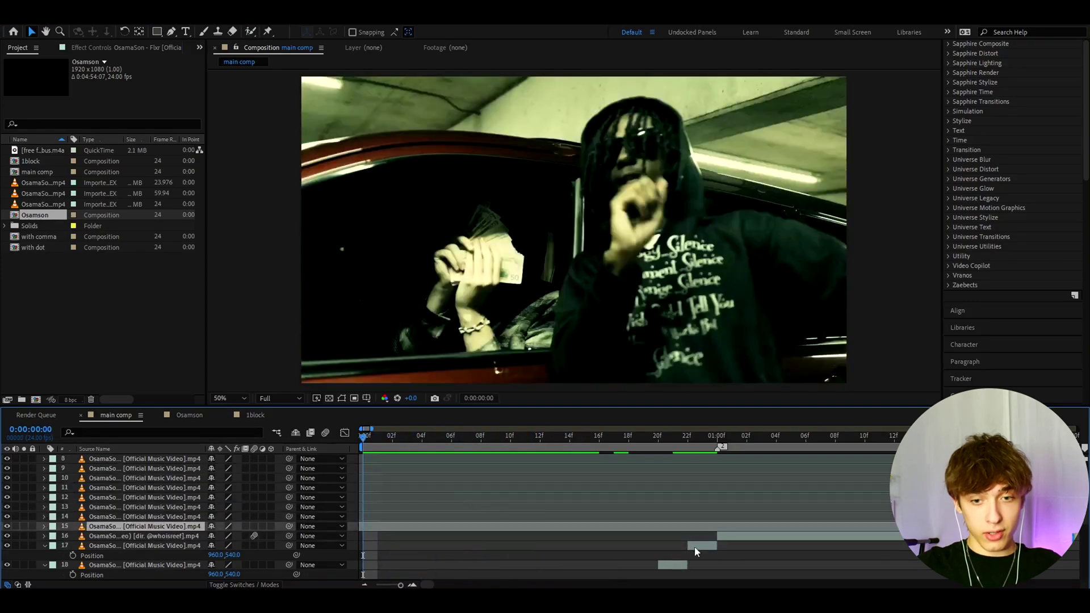
- Add an adjustment layer above the first second's clips and trim its end to 0:00:01:00
click(688, 544)
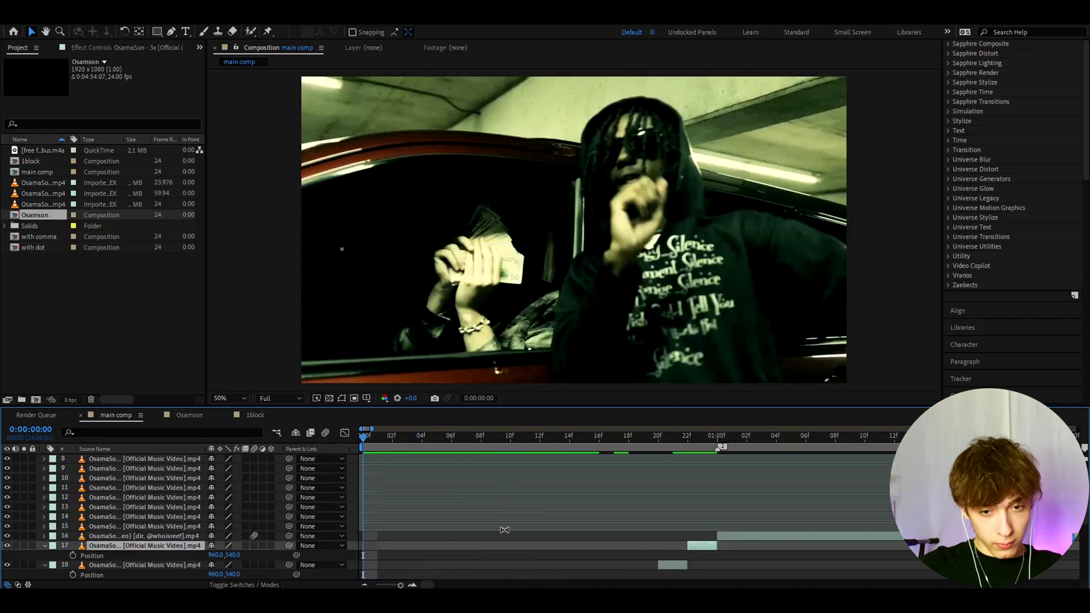
key(ctrl+alt+y)
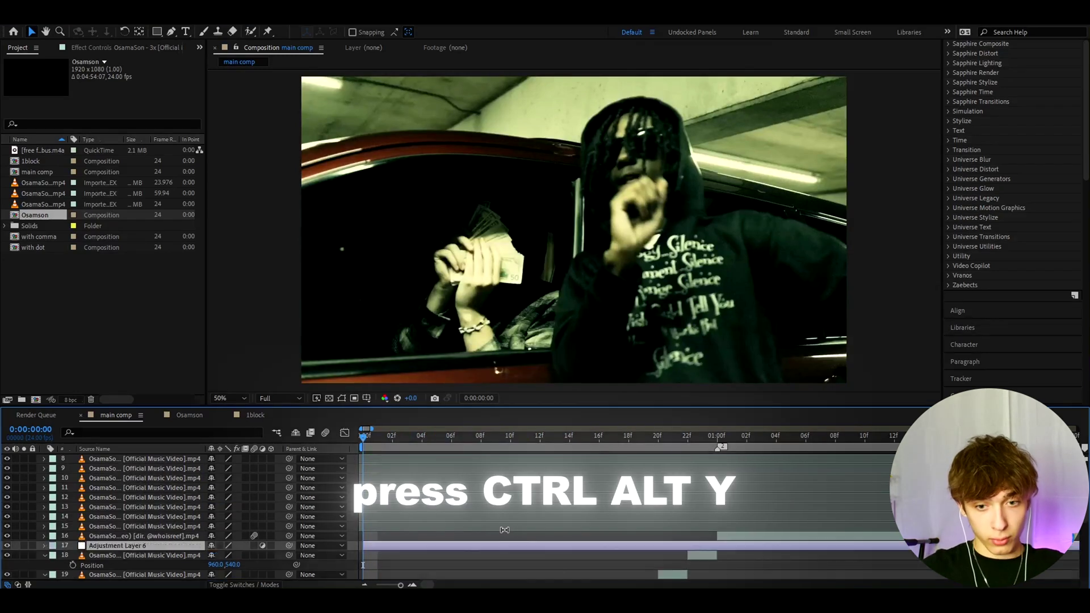
click(717, 438)
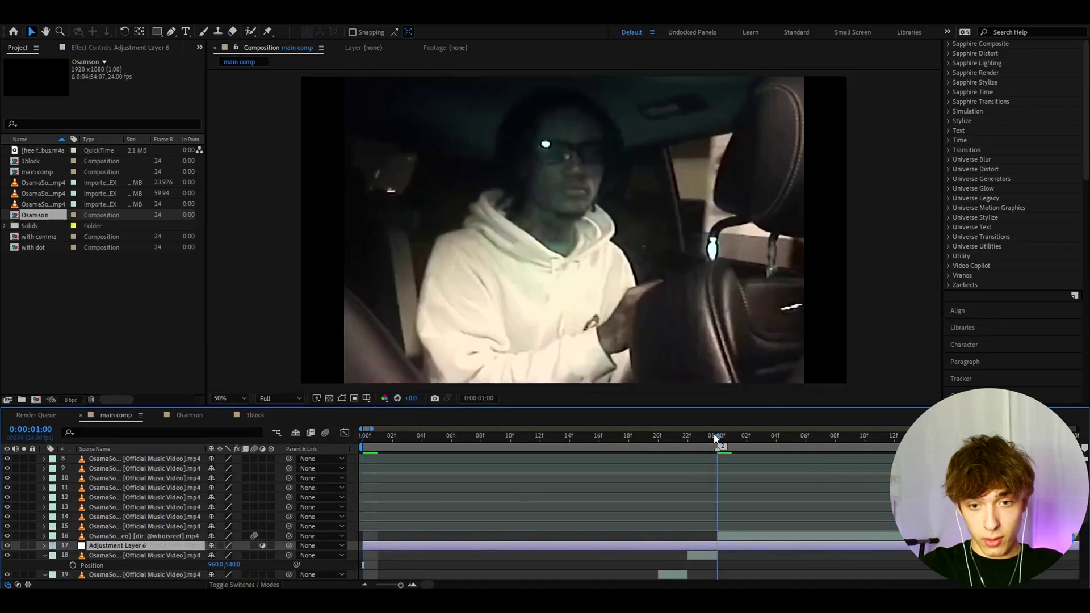
key(ctrl+shift+d)
key(Delete)
- Apply Posterize Time to the adjustment layer from the comp start, with a frame rate of 12
drag(716, 437, 363, 438)
click(388, 545)
scroll(381, 511, down, 3)
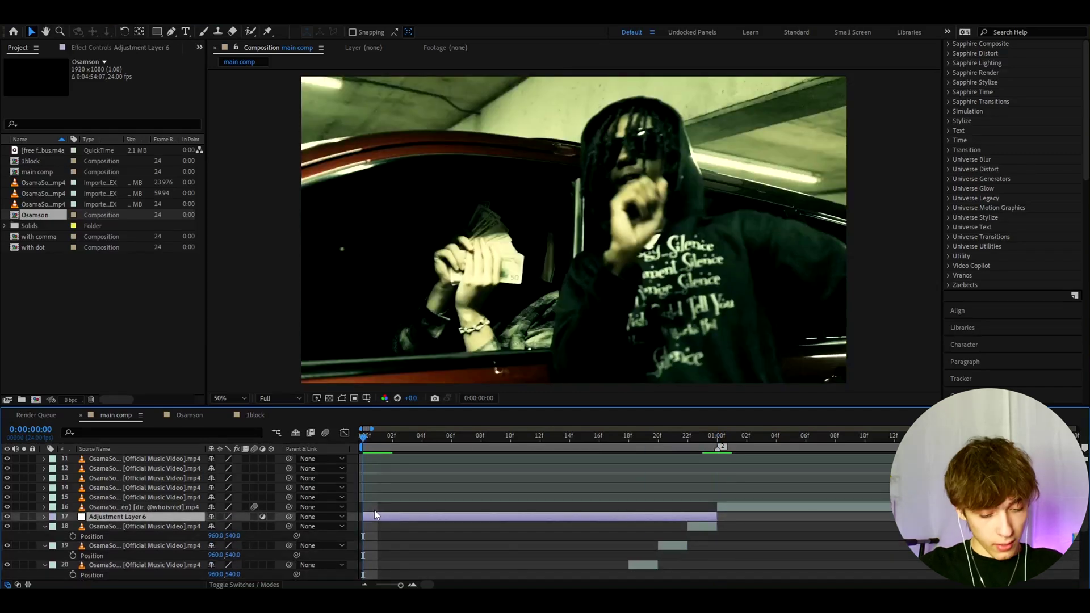
key(ctrl+space)
text(post)
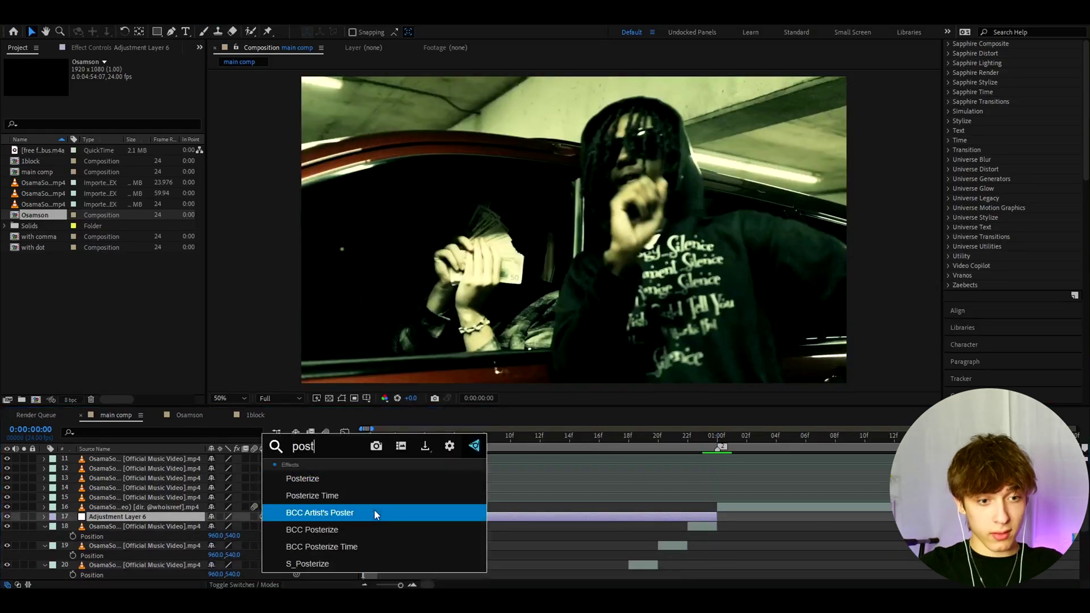
click(312, 499)
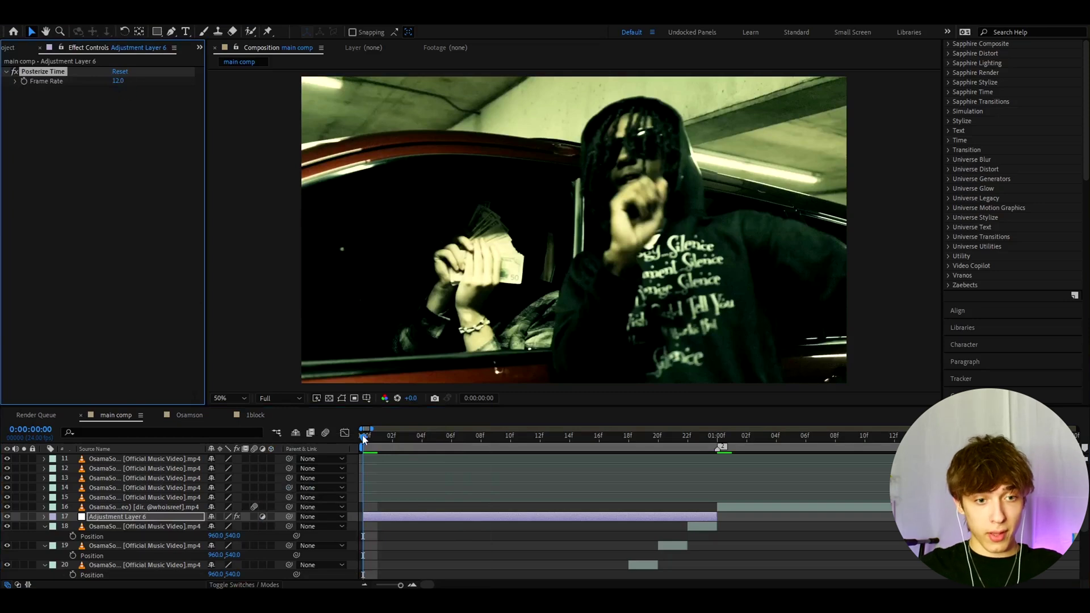
- Step through the posterized clips of the first second, up to the long clip starting at 0:00:01:00
scroll(417, 471, down, 6)
scroll(366, 503, up, 1)
click(382, 441)
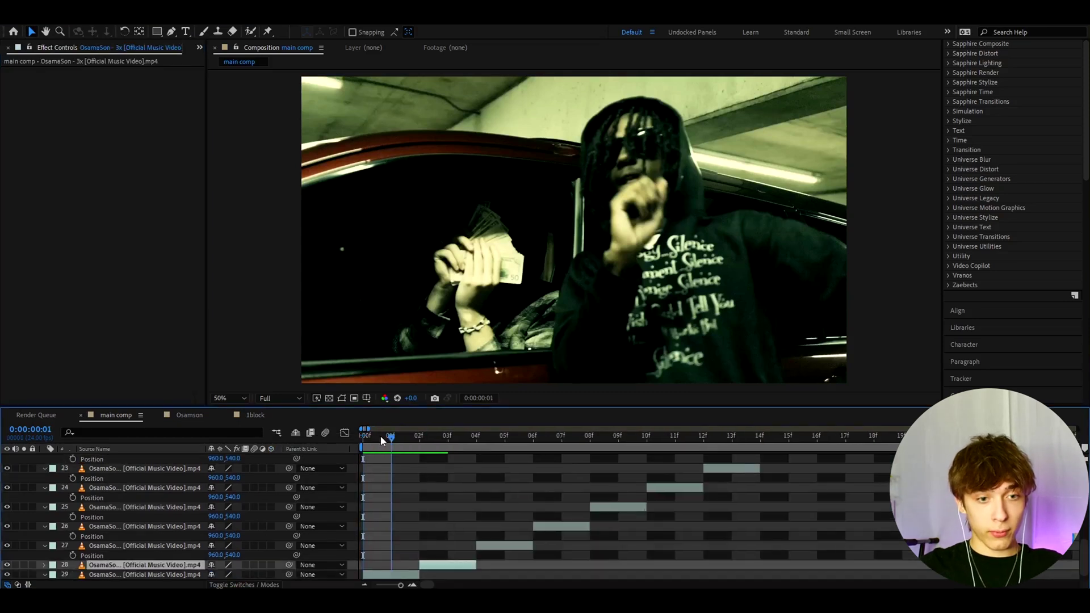
click(415, 439)
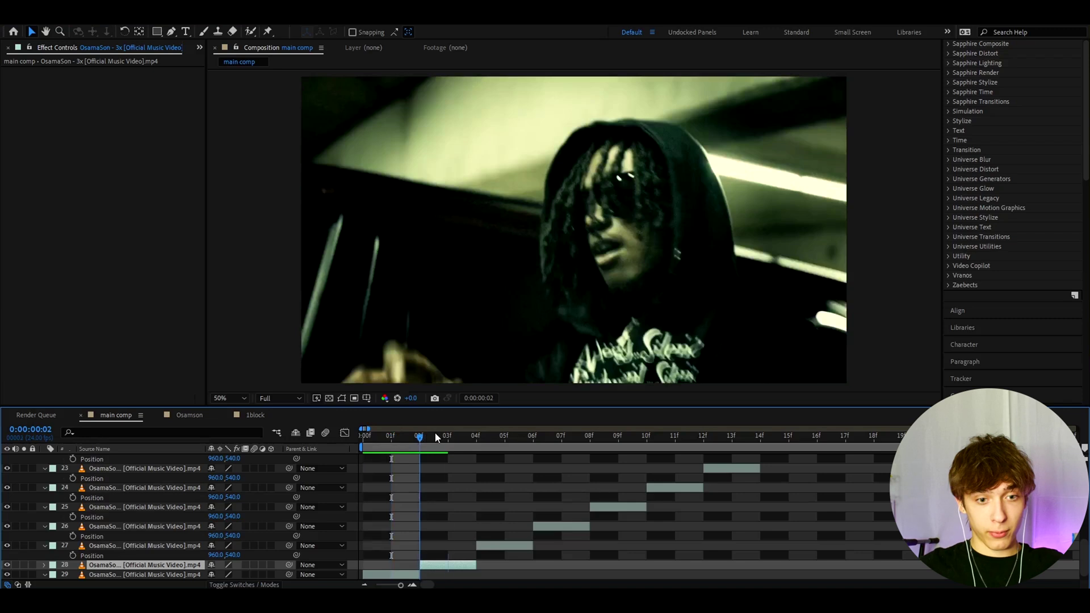
click(437, 437)
click(484, 439)
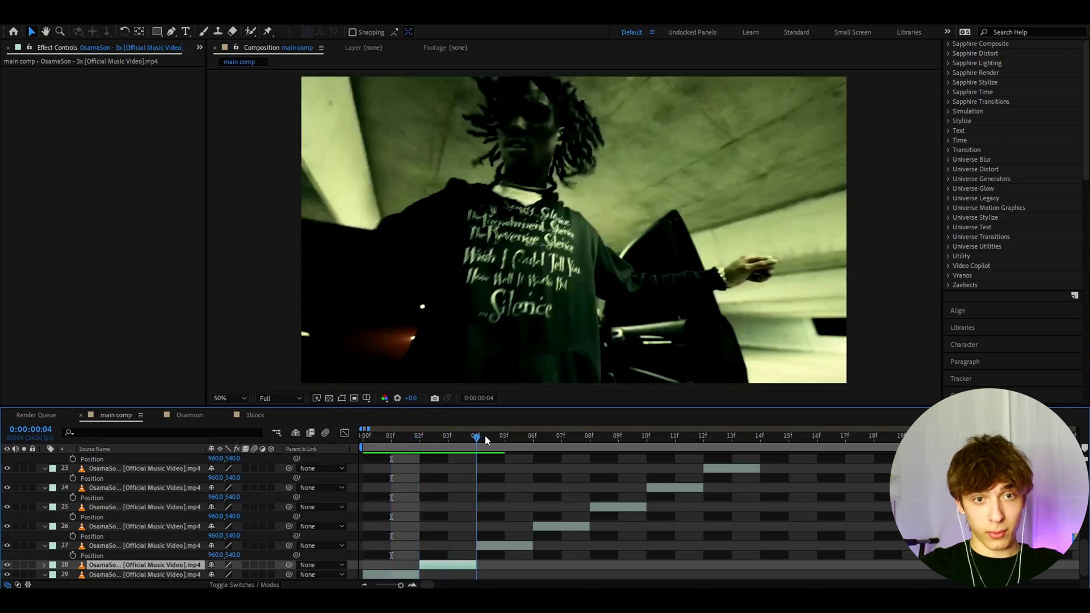
click(504, 439)
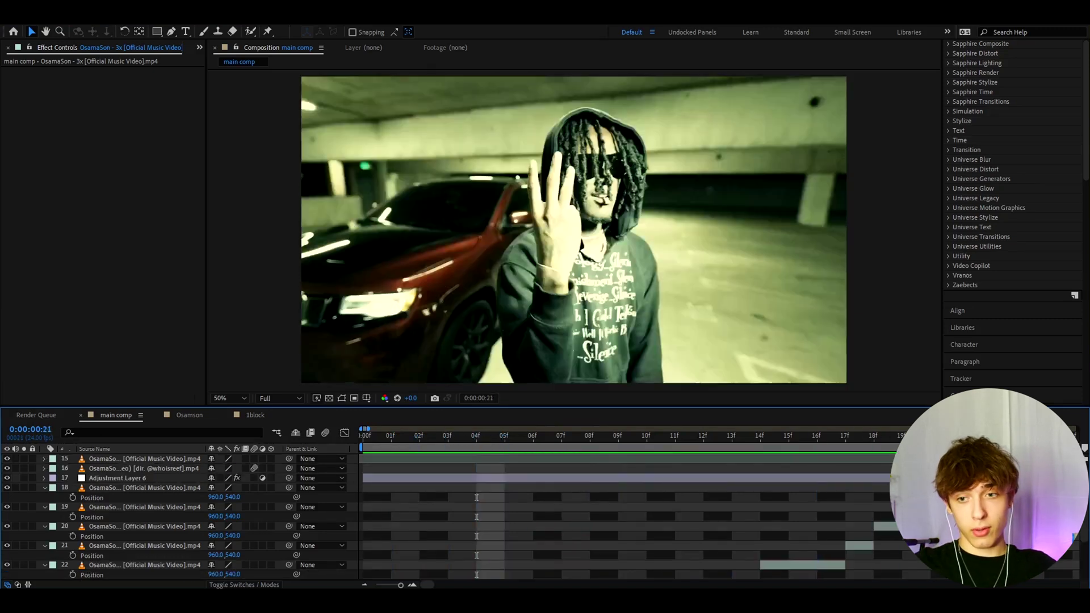
drag(958, 438, 364, 467)
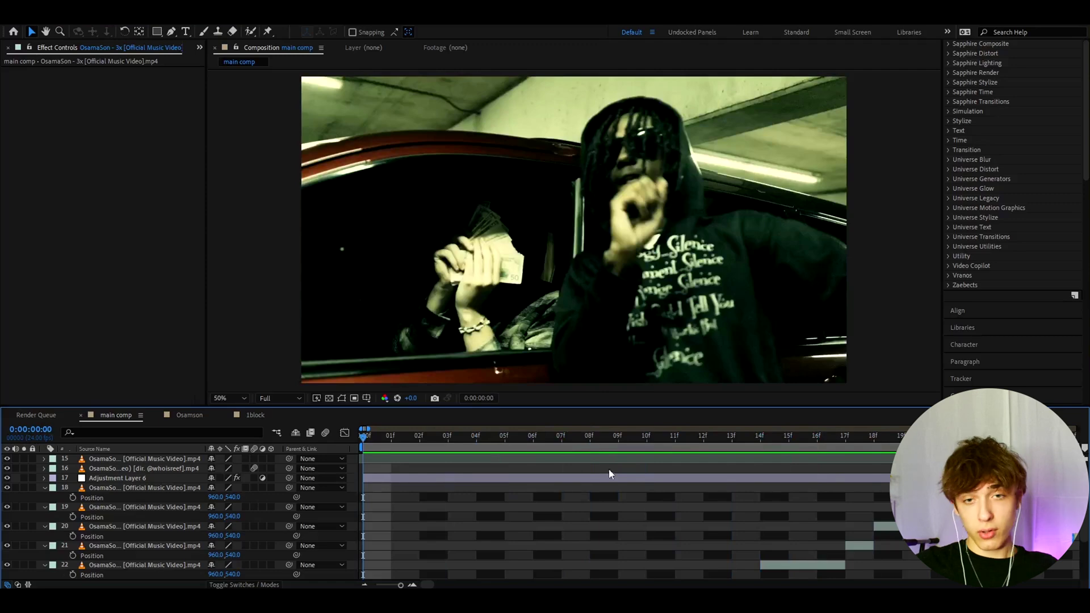
scroll(391, 476, down, 3)
scroll(391, 477, up, 2)
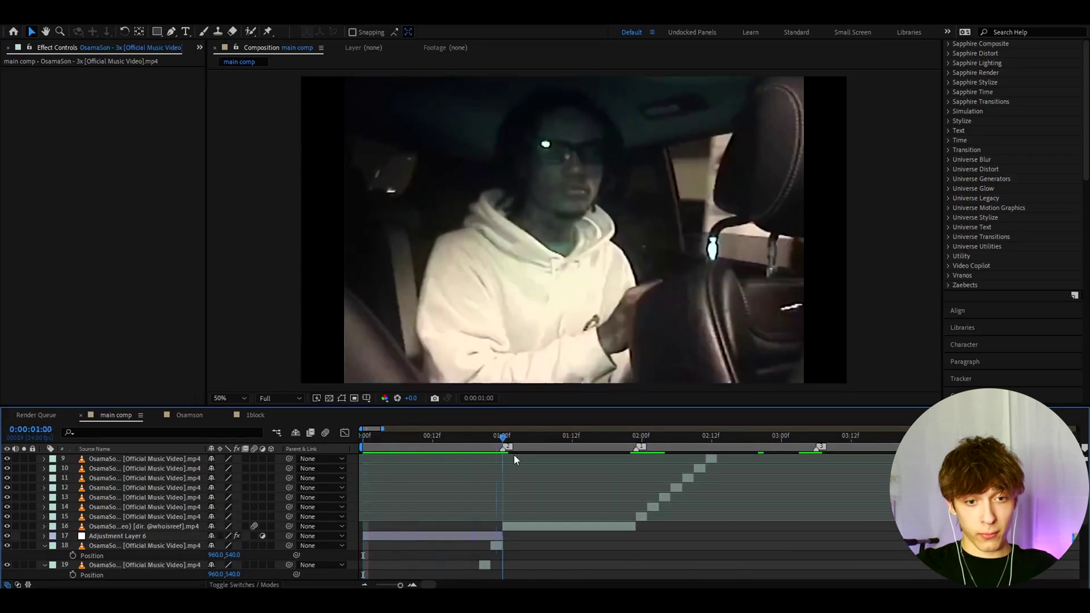
drag(370, 445, 503, 448)
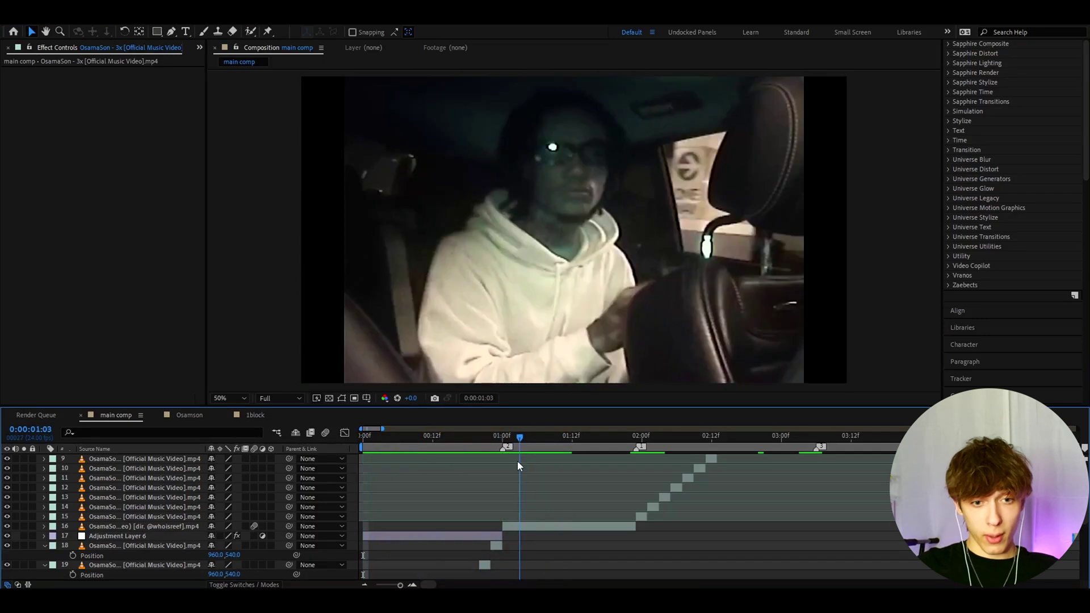
- Move the car interior clip in layer 16 to the comp start and pre-compose it as "right", moving all attributes into it
key(Home)
drag(503, 526, 384, 537)
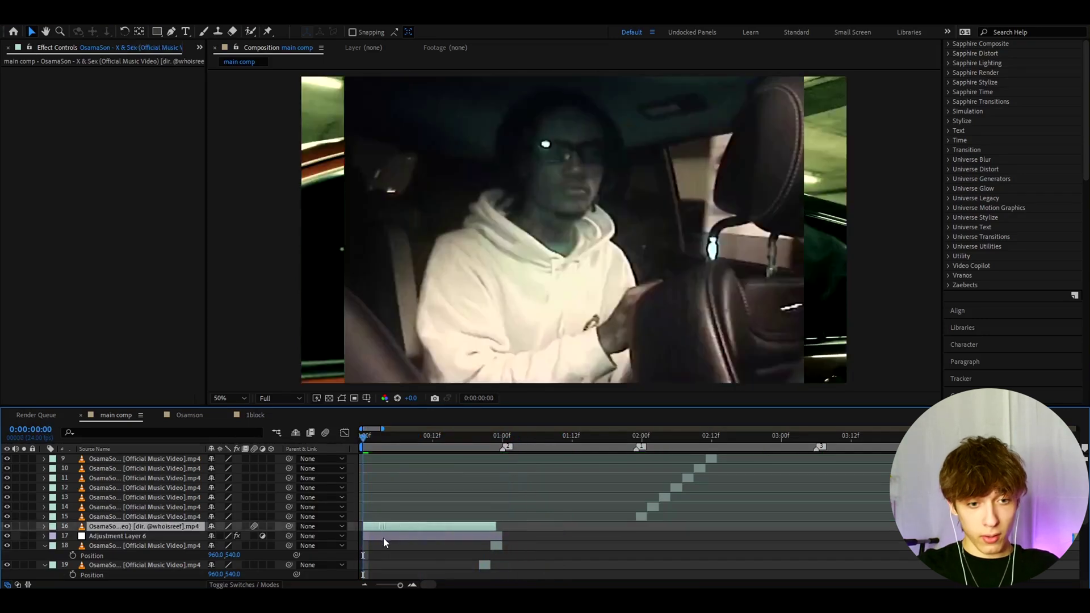
right_click(384, 528)
click(417, 464)
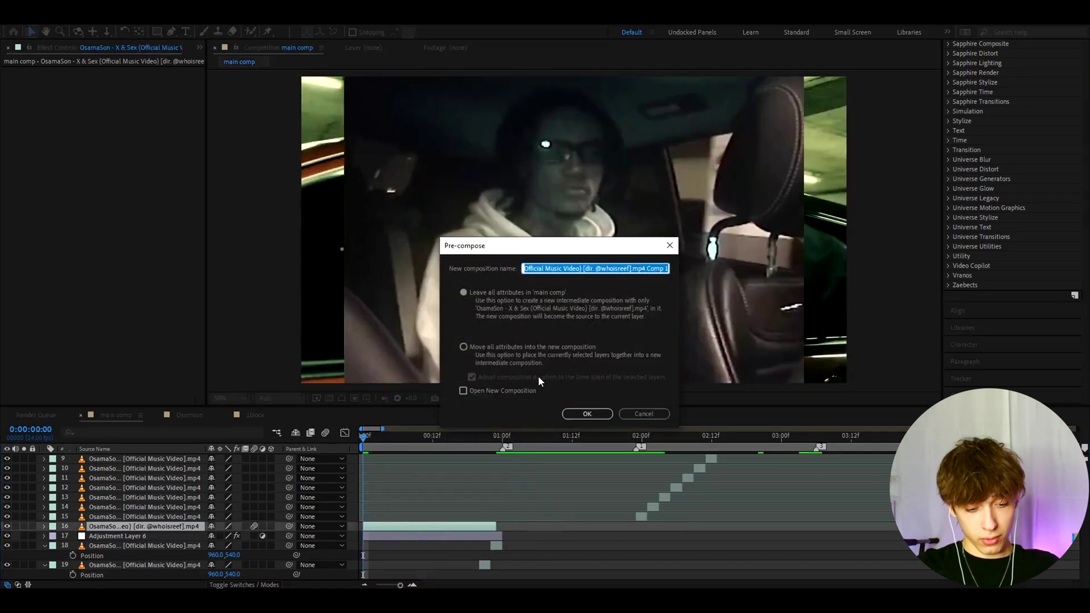
text(right)
click(463, 347)
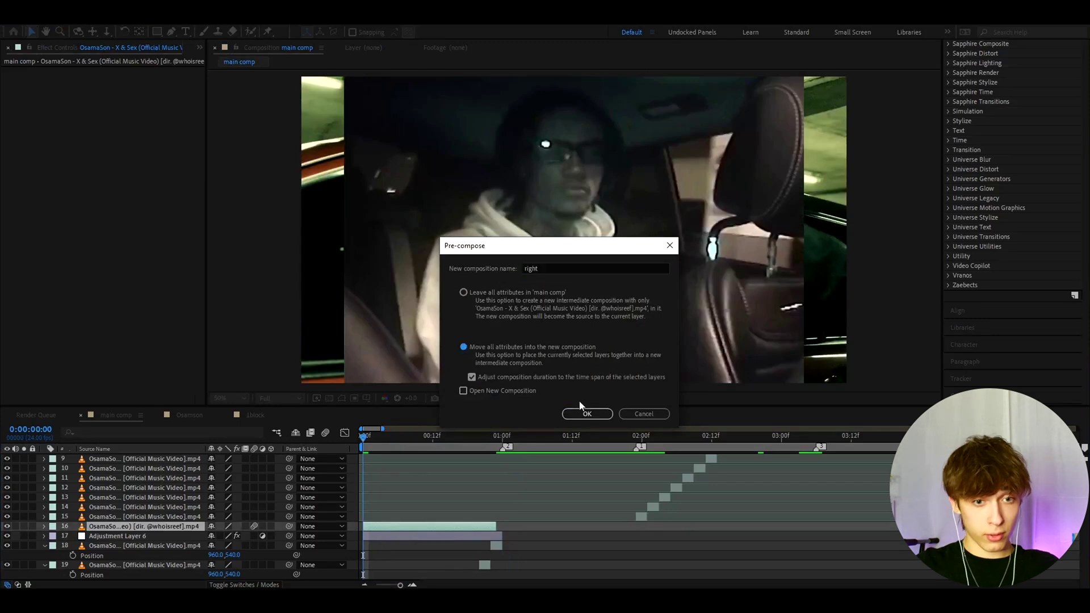
click(588, 414)
- Open the "right" composition and set its width to 960 px
double_click(438, 526)
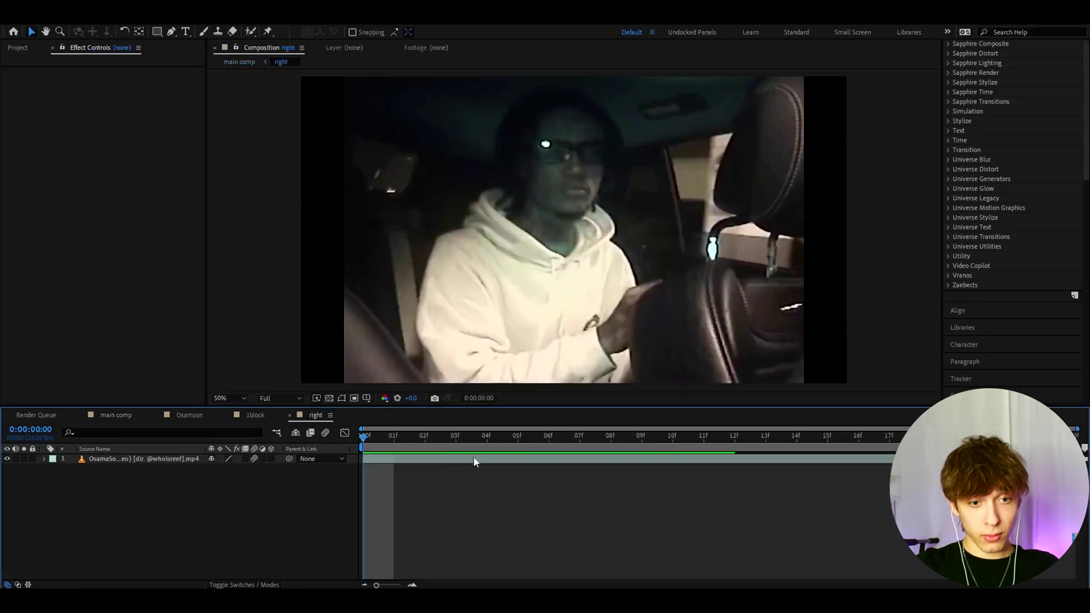
click(475, 459)
click(57, 20)
click(85, 46)
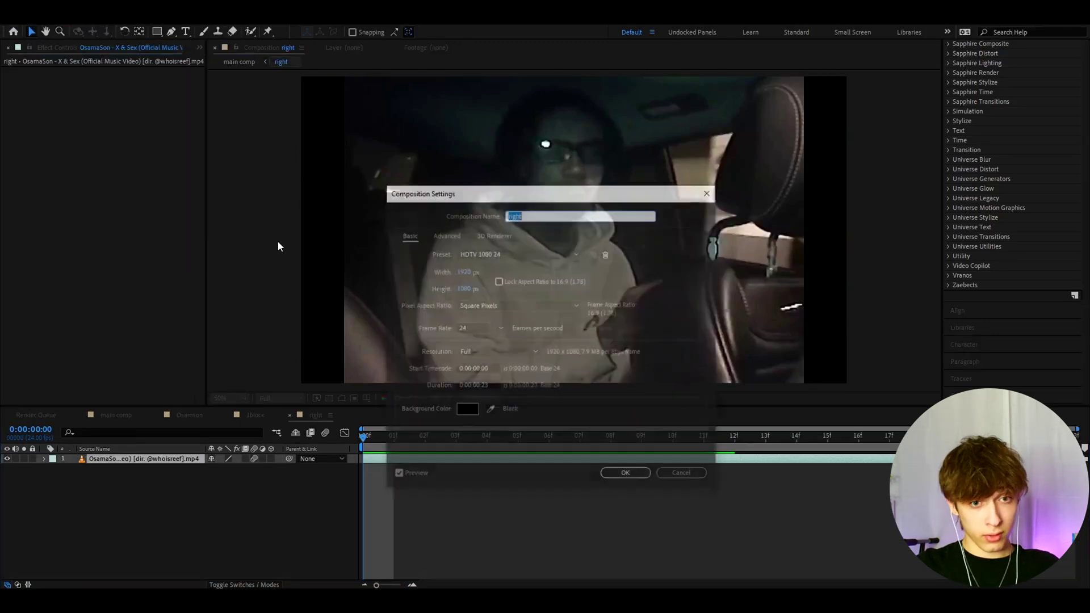
click(462, 288)
click(472, 275)
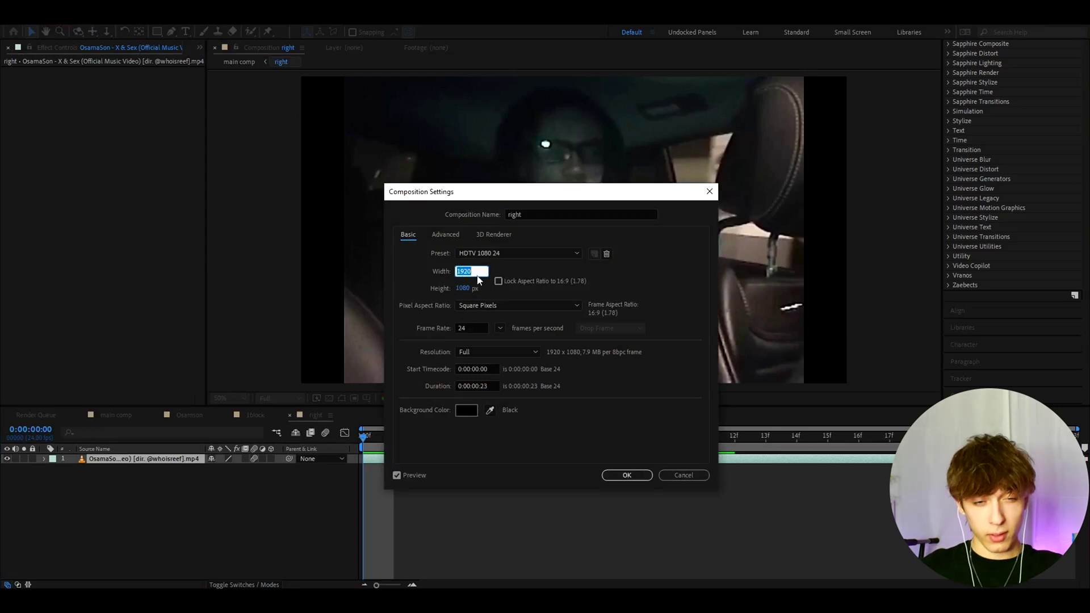
text(960)
key(Return)
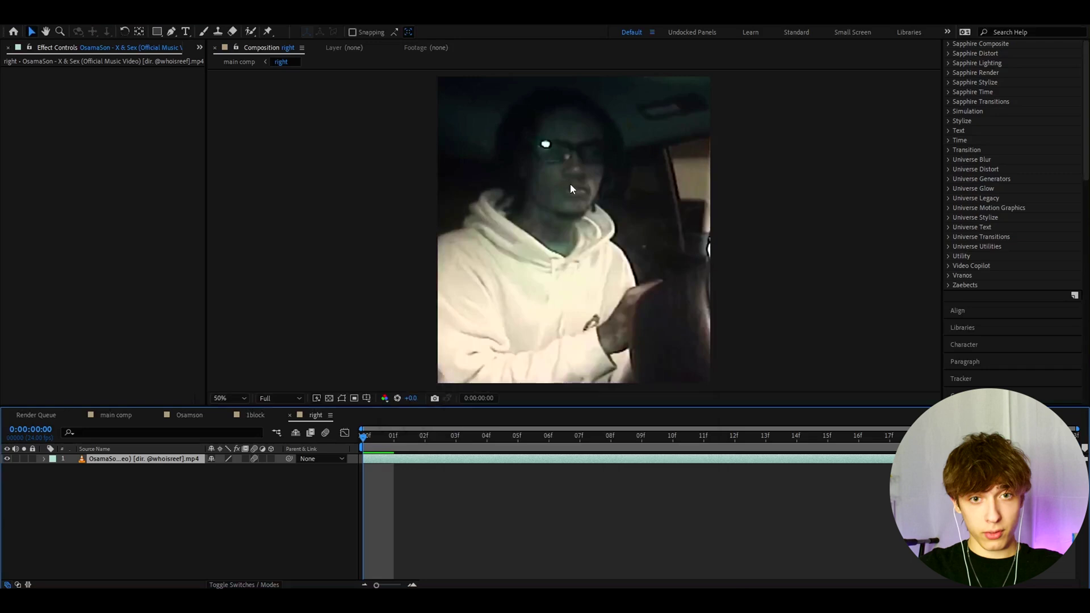
- In main comp, set the "right" layer's position to X 1440 so it fills the right half of the frame
click(109, 415)
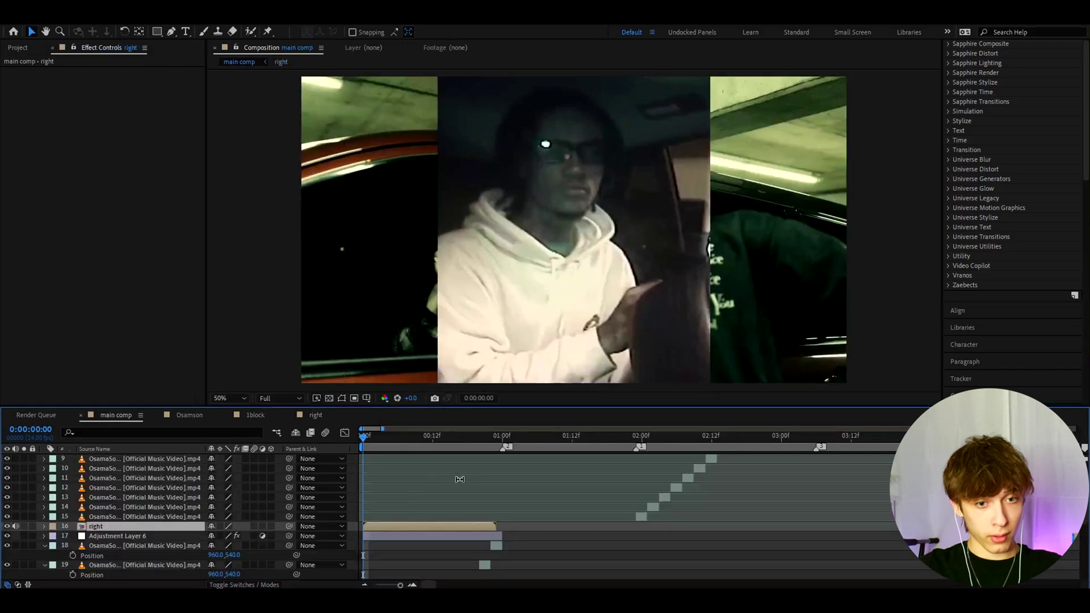
key(p)
click(214, 535)
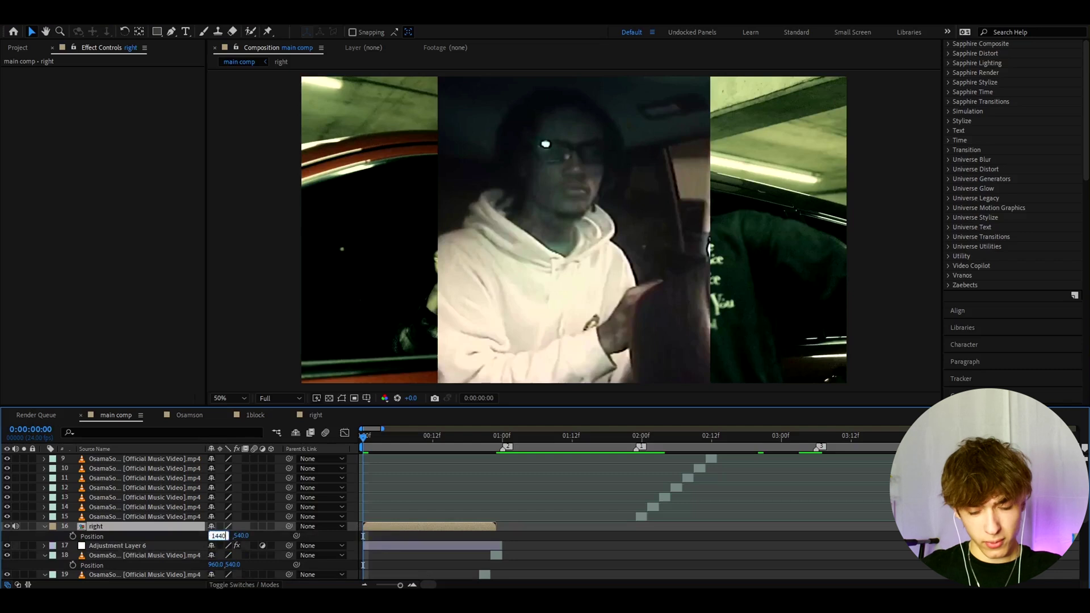
key(Return)
- Select the quick-cut clips in layers 18 to 29 and shift their X position together to 290
scroll(426, 483, down, 3)
click(91, 469)
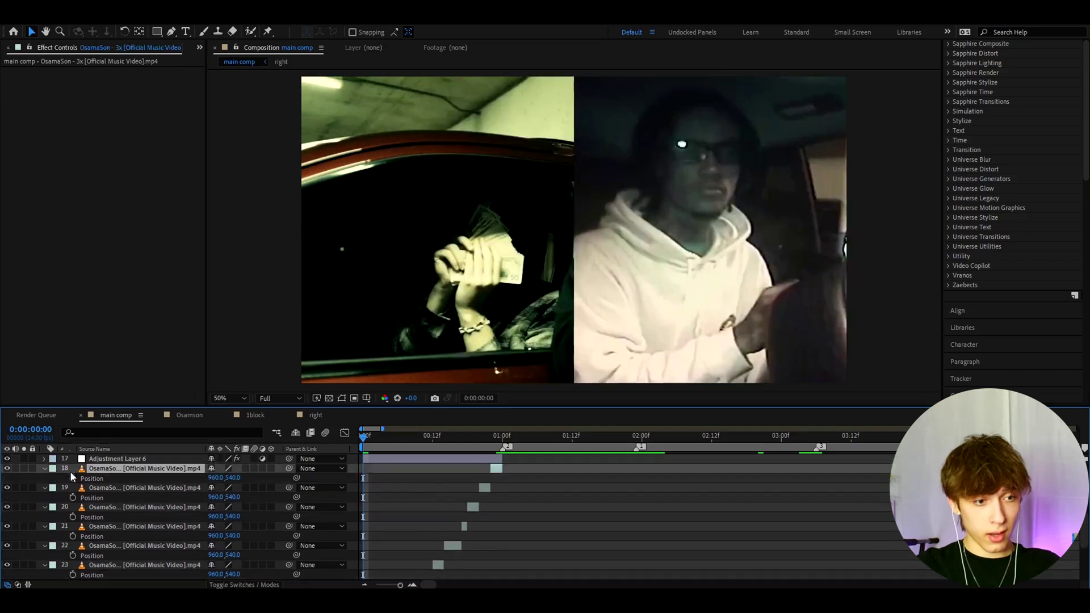
drag(67, 471, 98, 576)
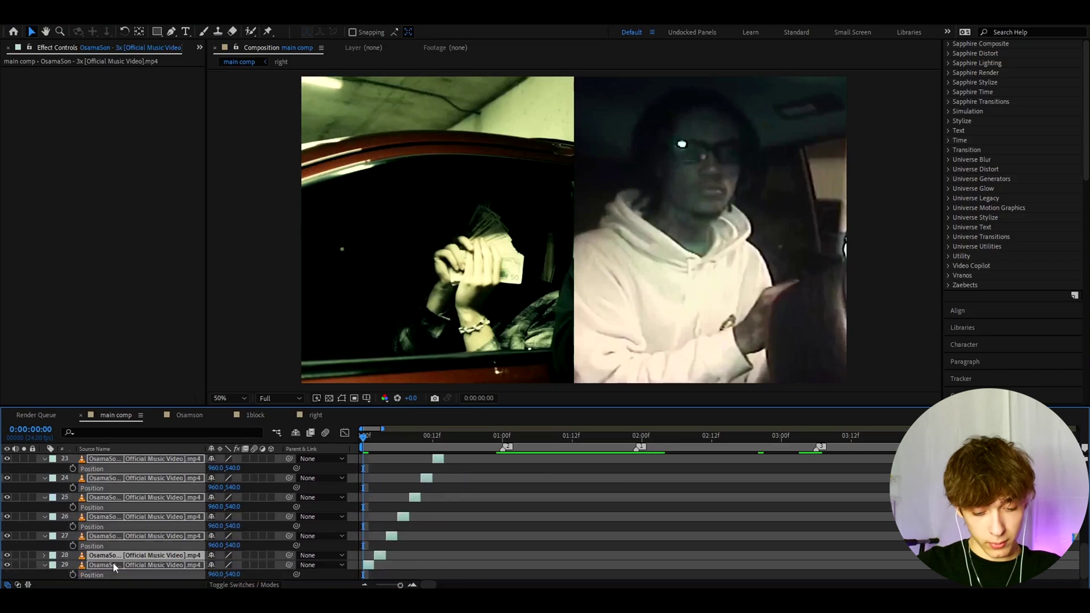
scroll(159, 557, up, 4)
scroll(180, 542, down, 3)
drag(216, 555, 0, 558)
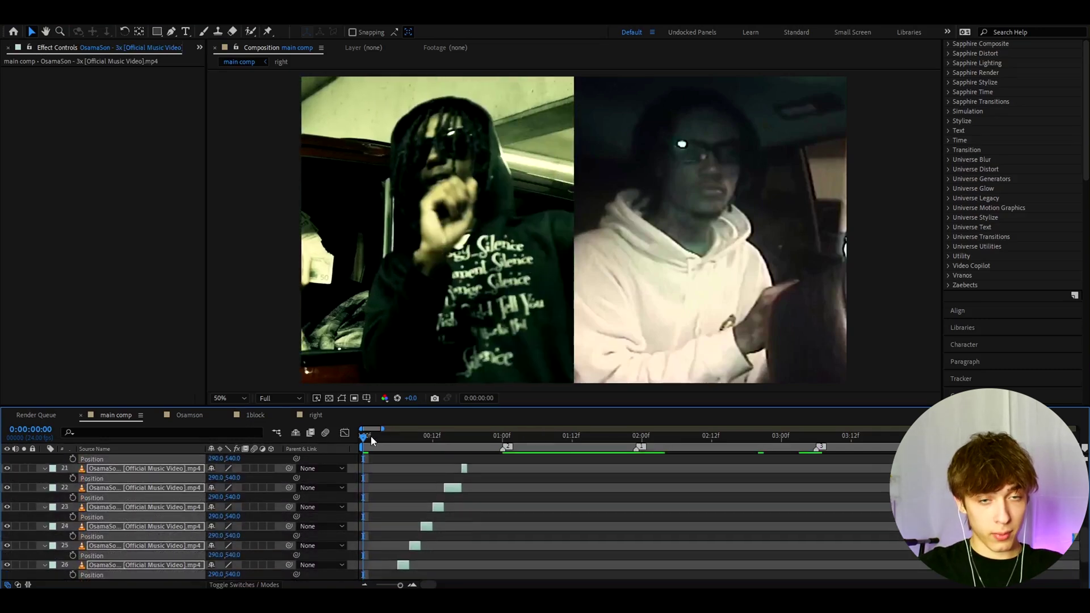
- Reframe individual clips in the left half, moving layer 28 to X position 382 and layer 26 to 511
mouse_move(372, 441)
mouse_down()
mouse_move(394, 440)
mouse_move(380, 449)
mouse_up()
key(=)
scroll(432, 559, down, 3)
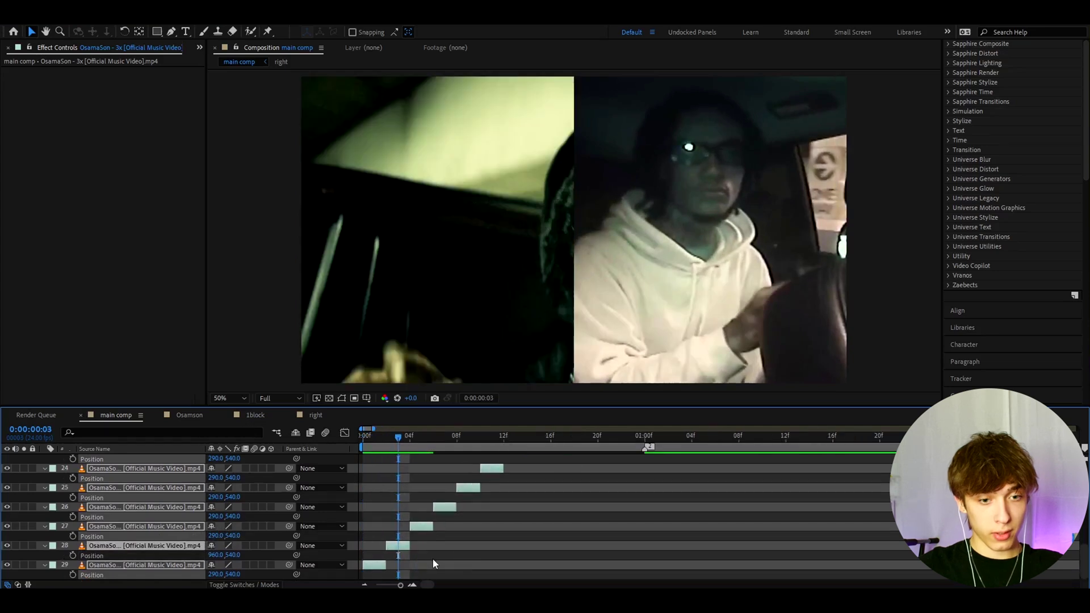
click(403, 546)
drag(216, 554, 116, 559)
click(421, 437)
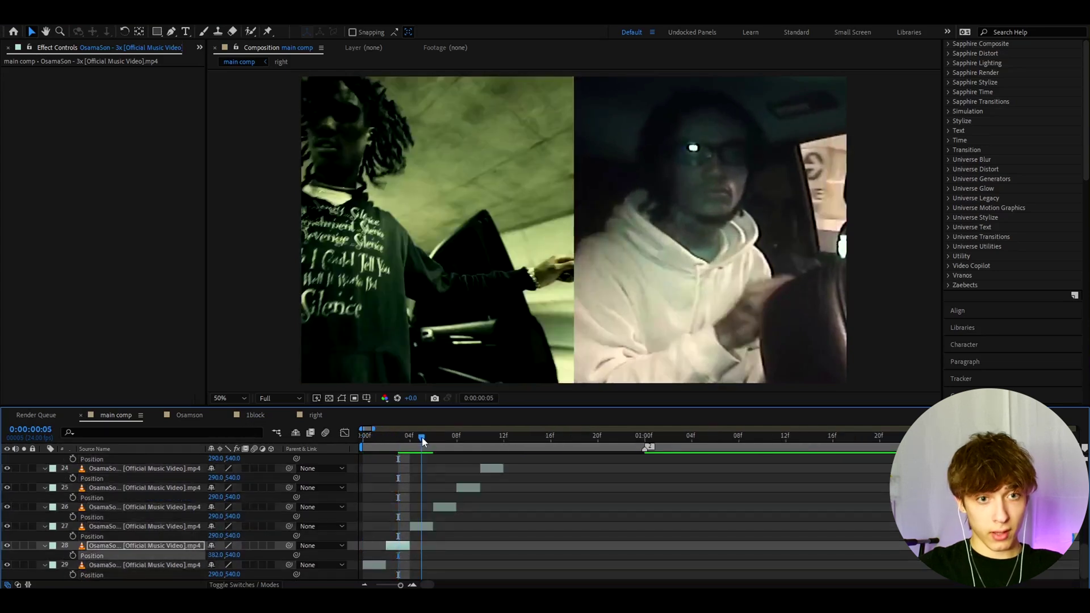
click(420, 526)
drag(224, 535, 372, 534)
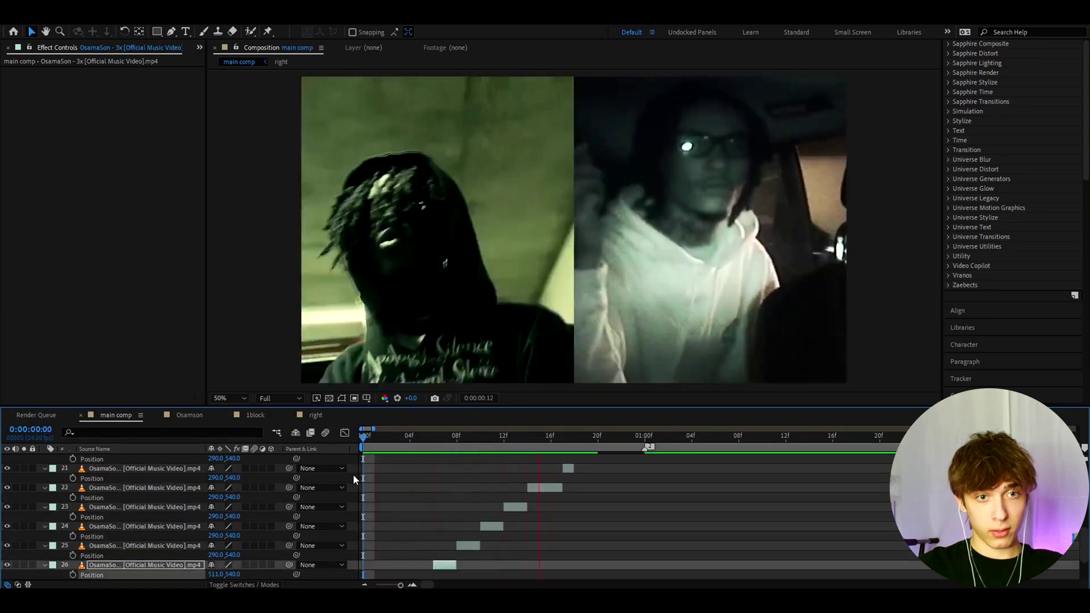
- Play back the split-screen section from the comp start and review the black-and-white quick cuts from 0:00:01:23 onward
key(space)
scroll(623, 469, up, 6)
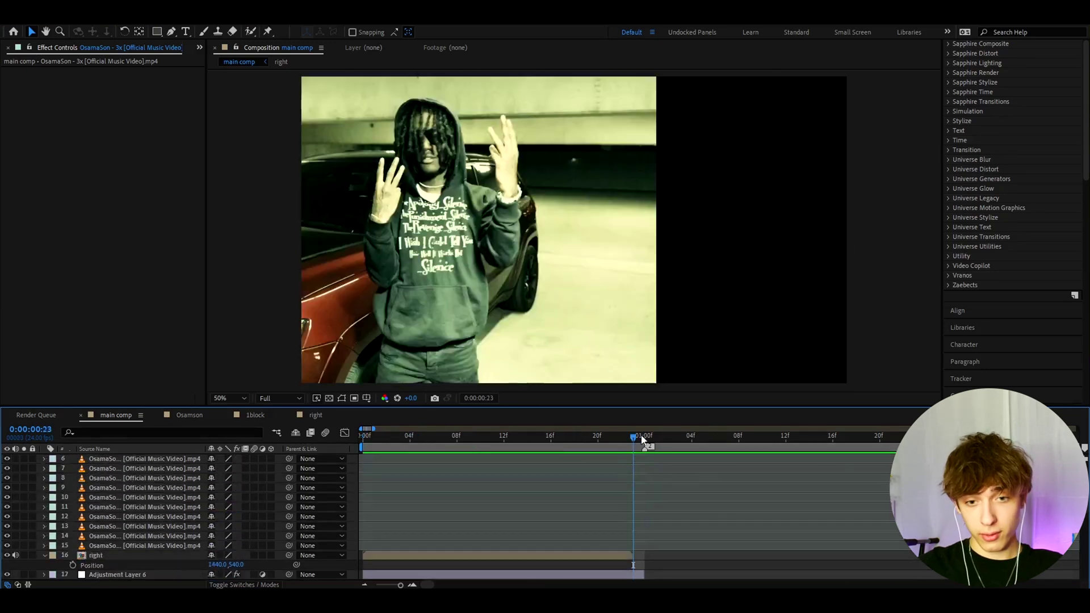
drag(641, 438, 927, 438)
key(minus)
scroll(720, 496, up, 3)
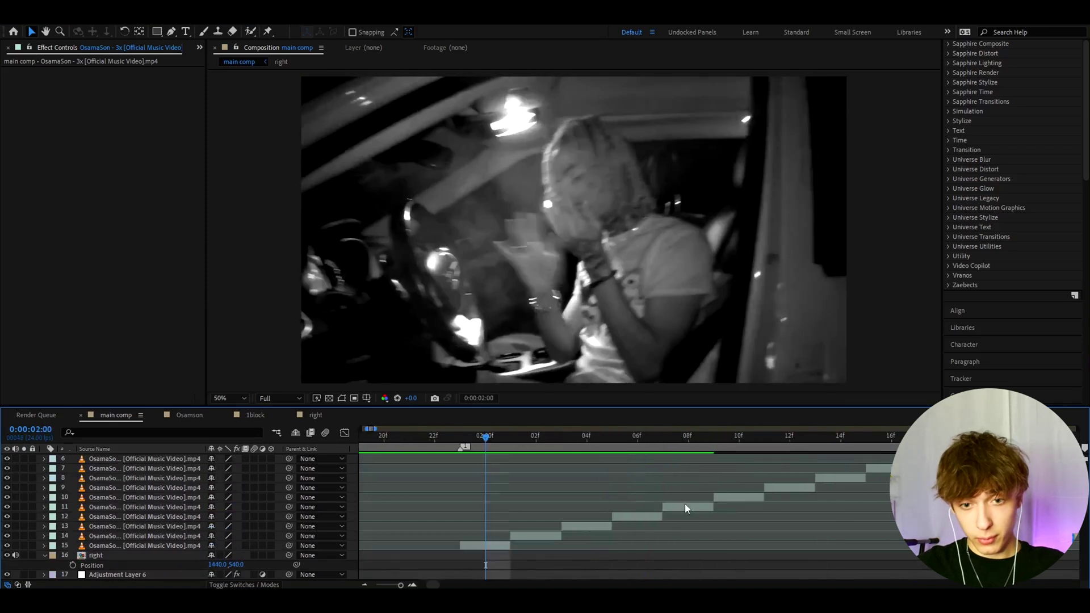
scroll(685, 503, right, 3)
drag(540, 445, 568, 453)
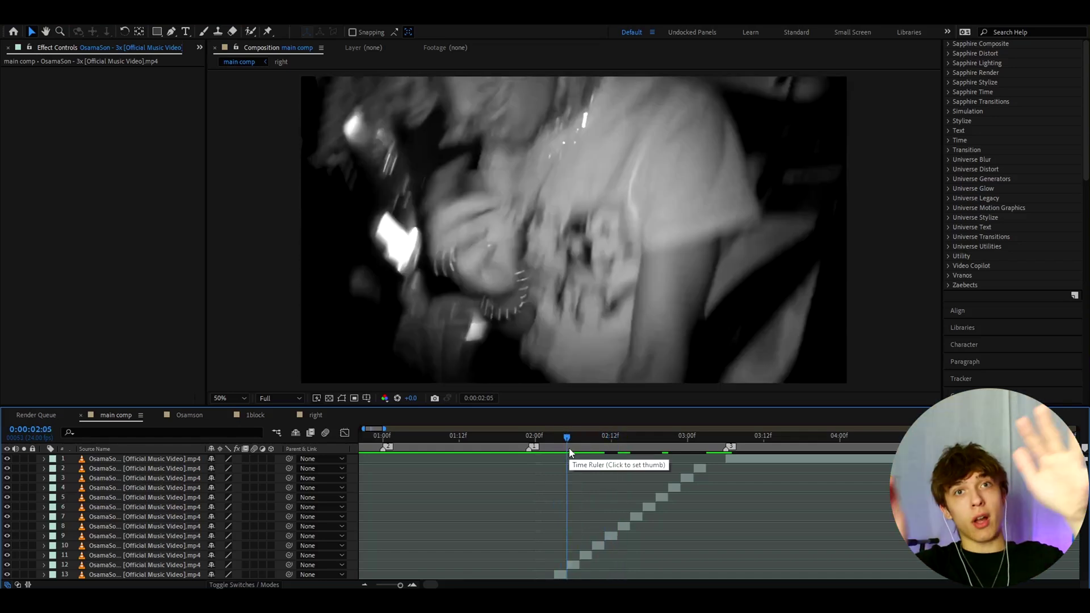
click(535, 449)
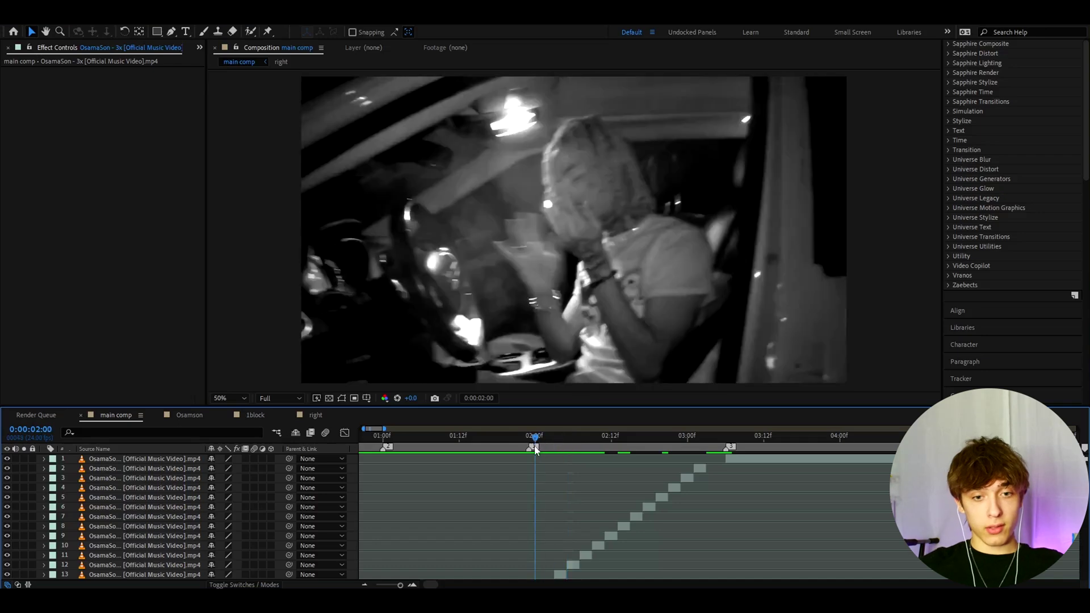
scroll(536, 457, up, 6)
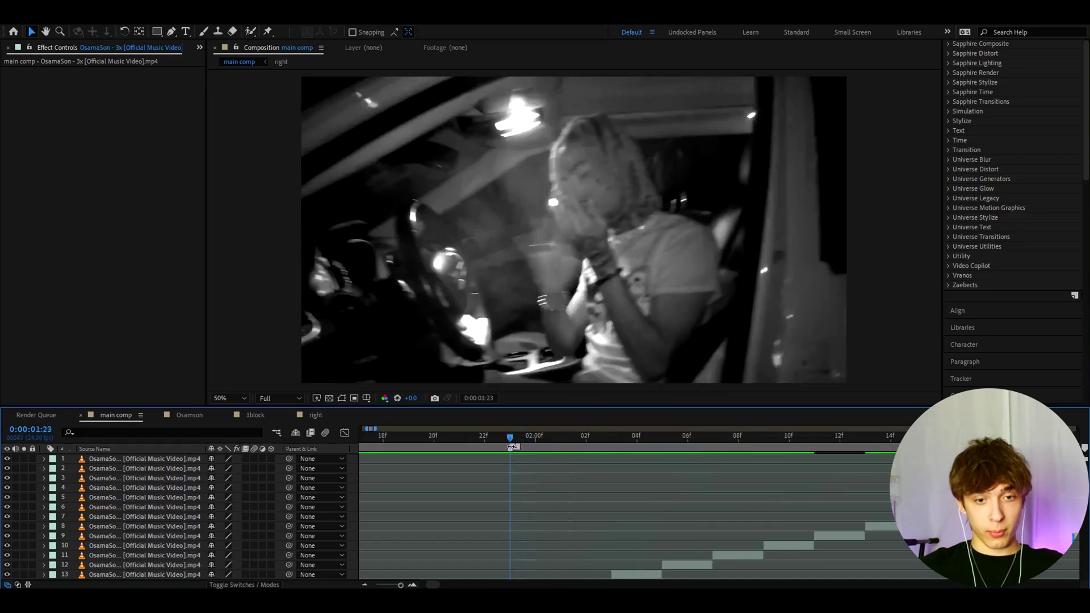
key(space)
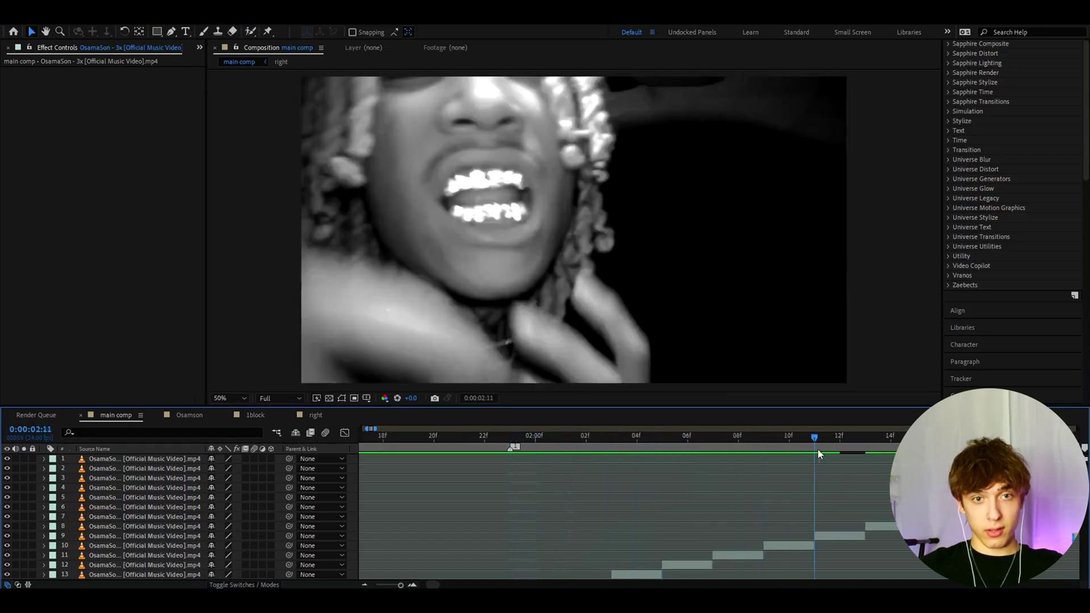
key(space)
key(Page_Up)
- Place the Posterize Time adjustment layer above the second group of quick cuts as layer 2, starting at 0:00:01:23
scroll(502, 468, down, 6)
scroll(451, 513, down, 6)
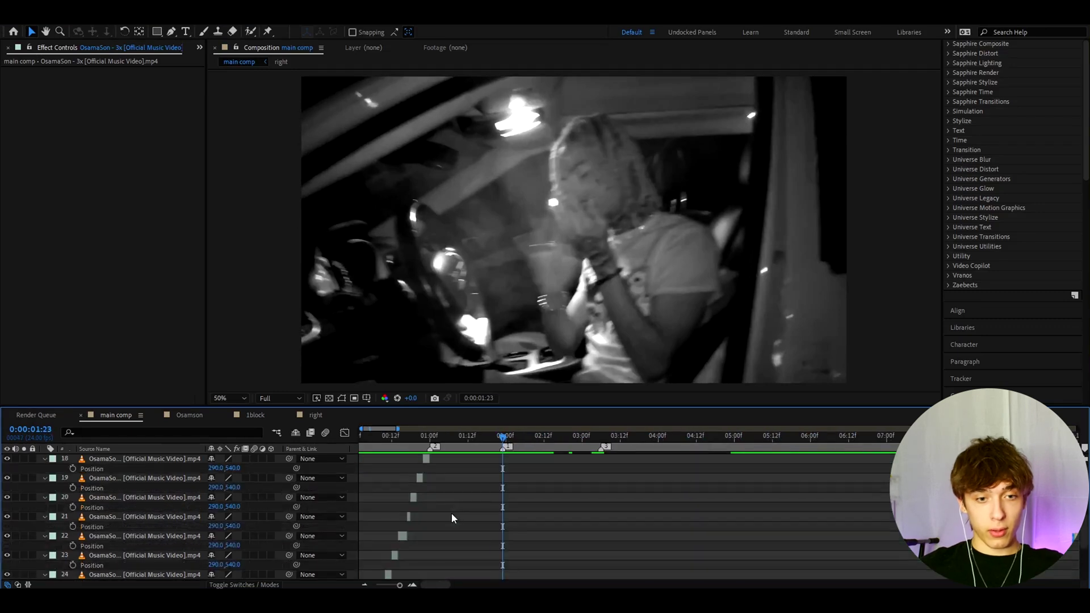
scroll(452, 513, up, 4)
scroll(398, 523, up, 5)
scroll(405, 543, down, 3)
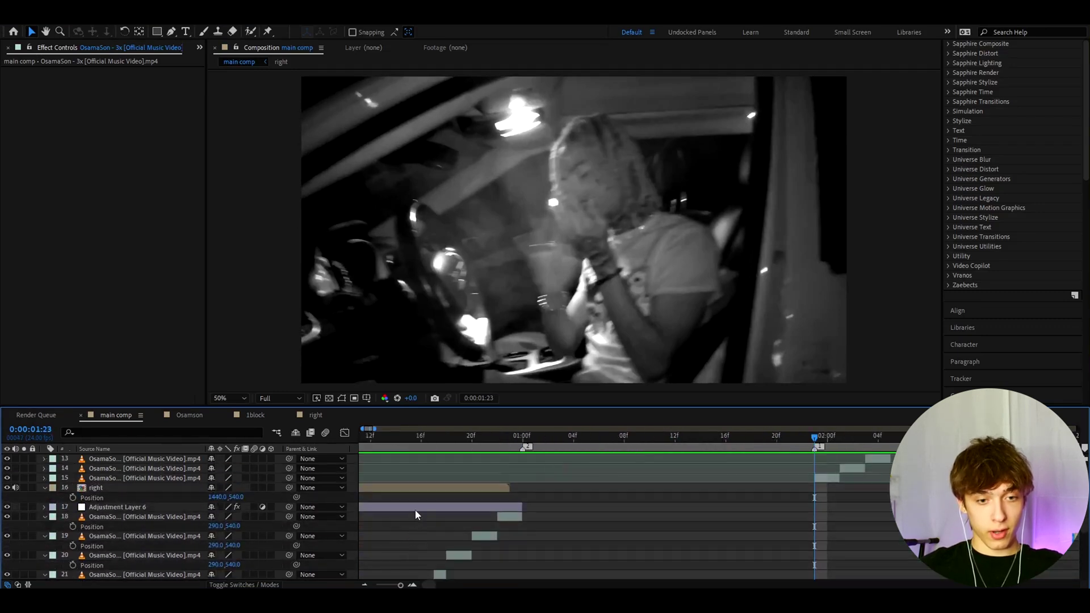
click(415, 509)
drag(419, 469, 567, 468)
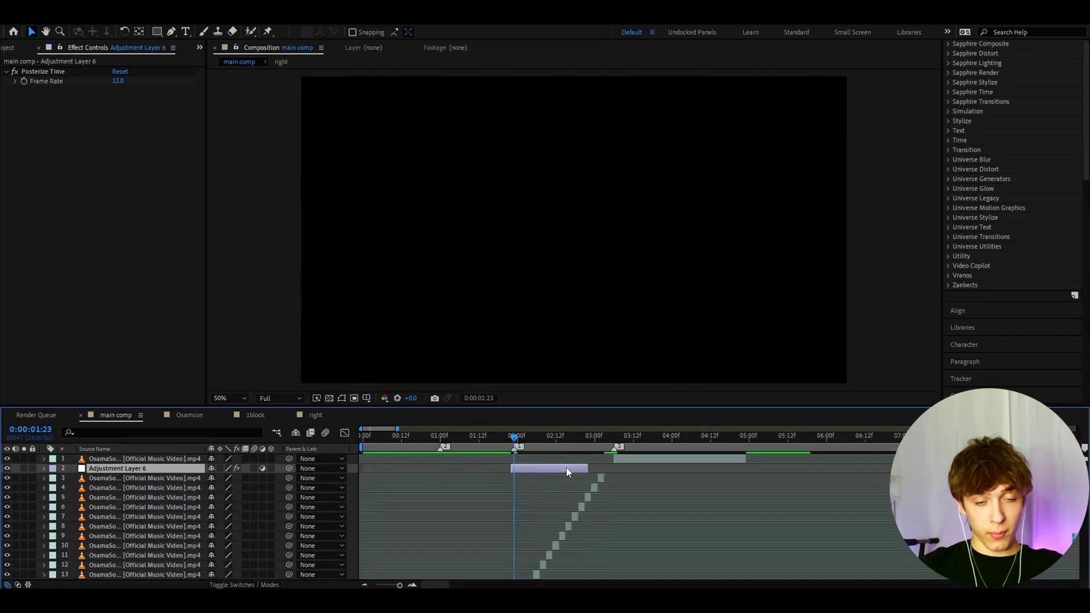
- Extend the adjustment layer to the end of the last quick-cut clip in layer 3 and preview the section
scroll(624, 474, up, 3)
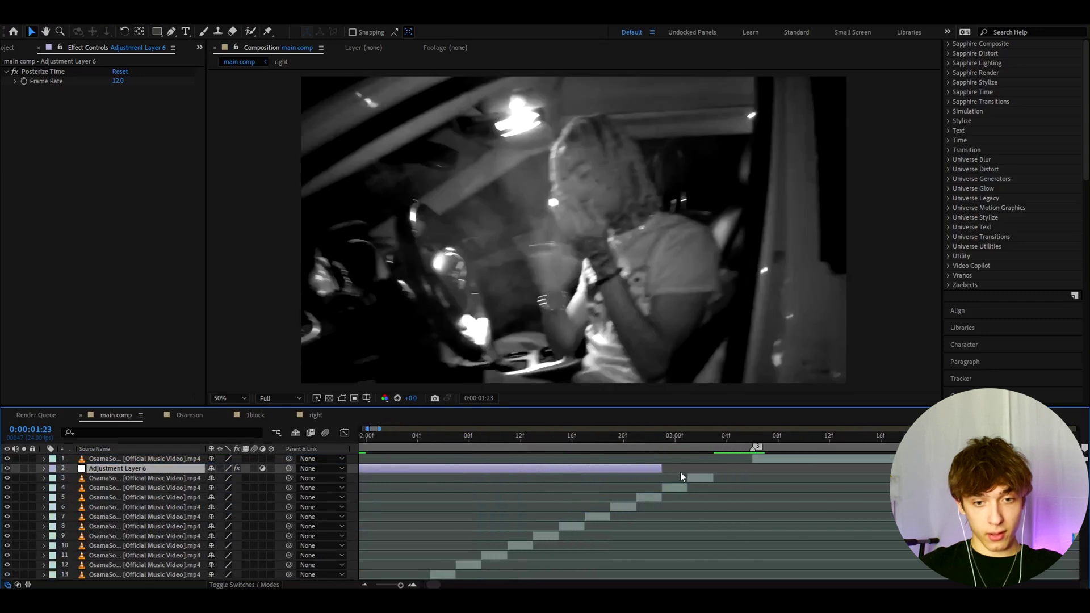
scroll(469, 495, down, 3)
scroll(497, 497, up, 4)
scroll(602, 494, down, 3)
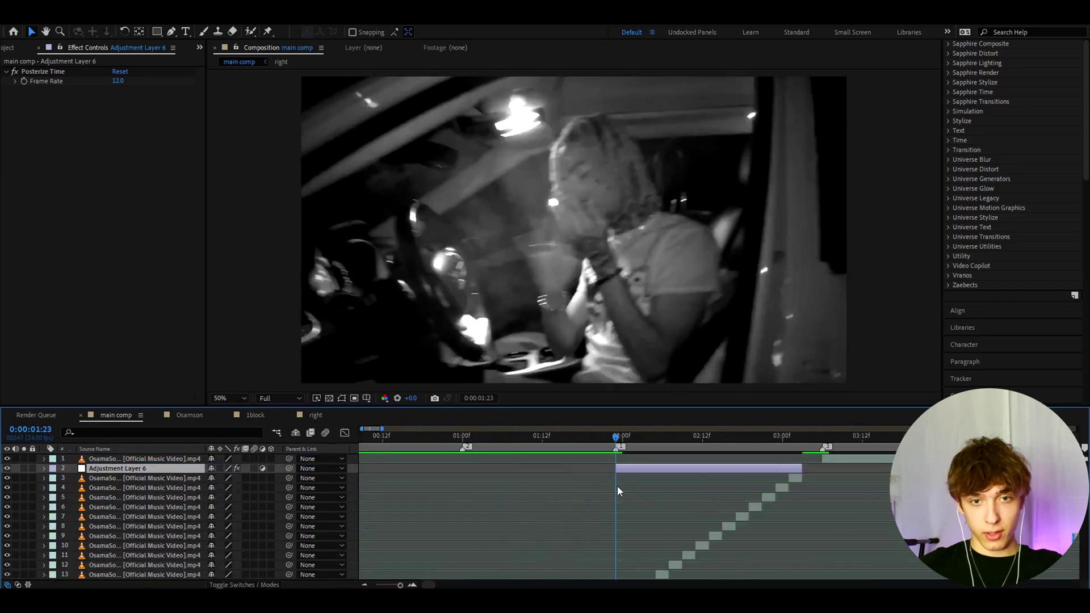
scroll(635, 495, up, 3)
key(space)
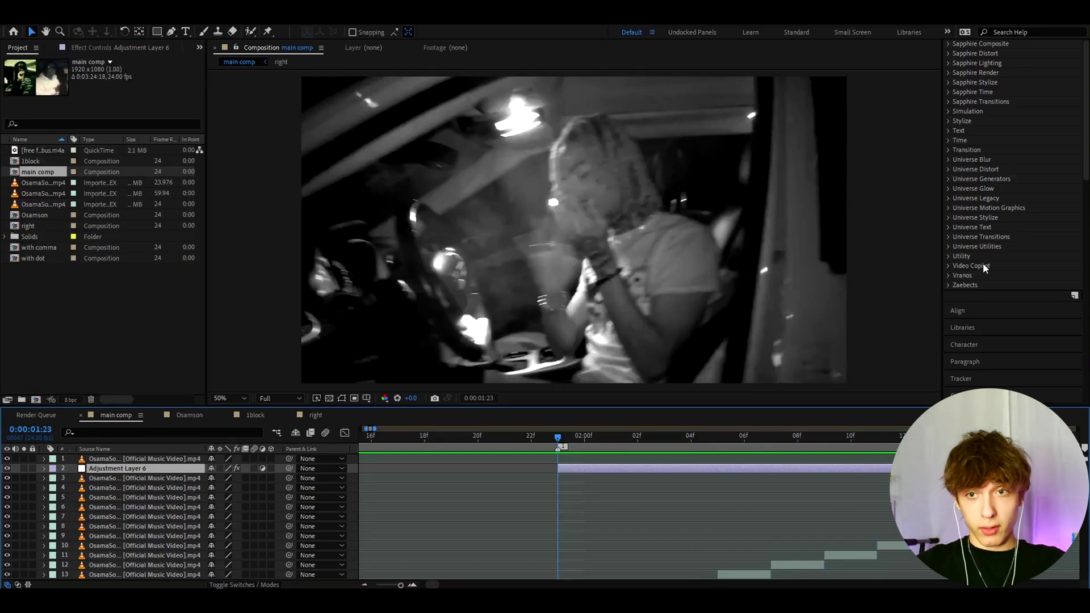
- Add a text layer reading "1-800-FLEX-TILL-DEATH" over the car shot at 0:00:01:23
scroll(1011, 203, up, 15)
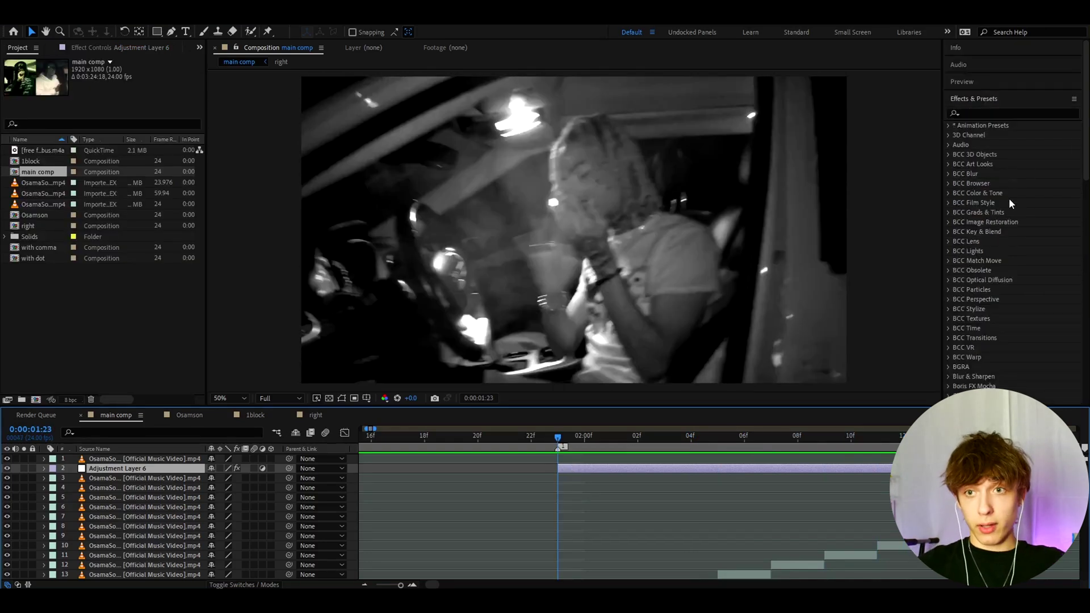
click(184, 34)
click(311, 209)
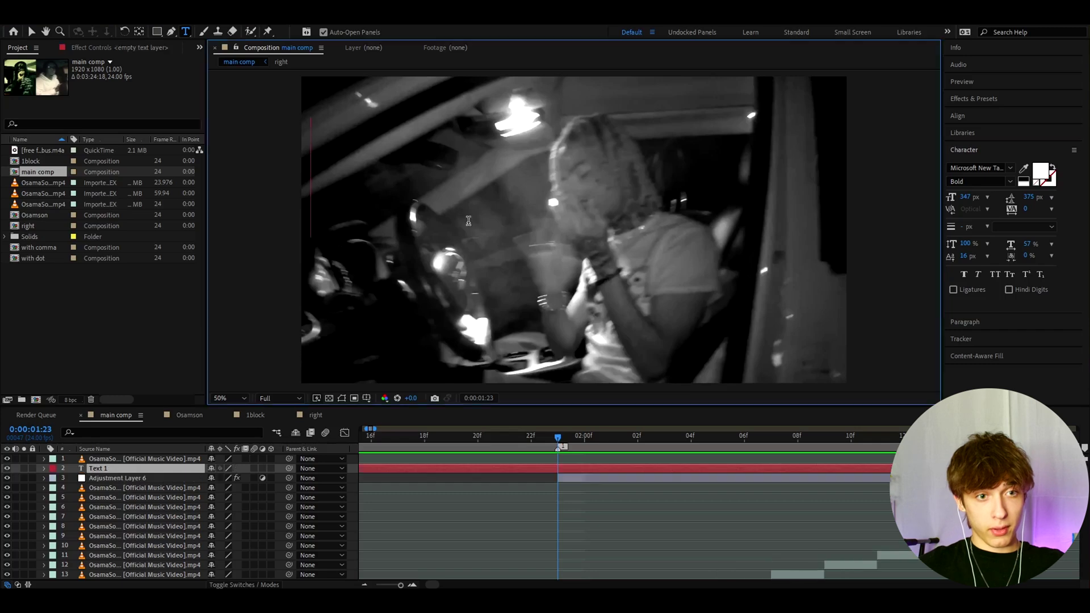
text(1-)
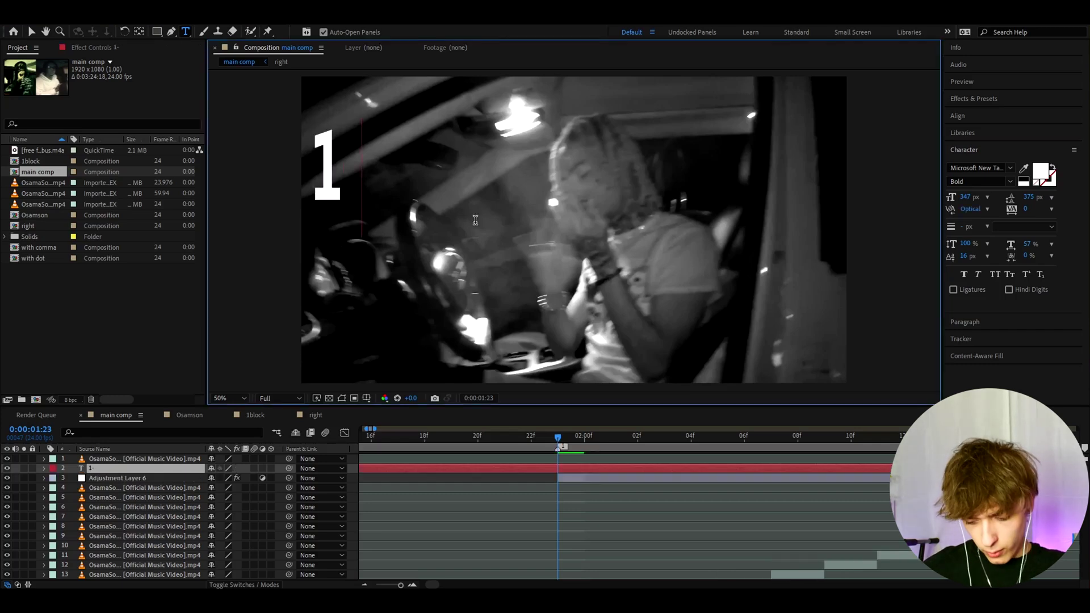
text(800-)
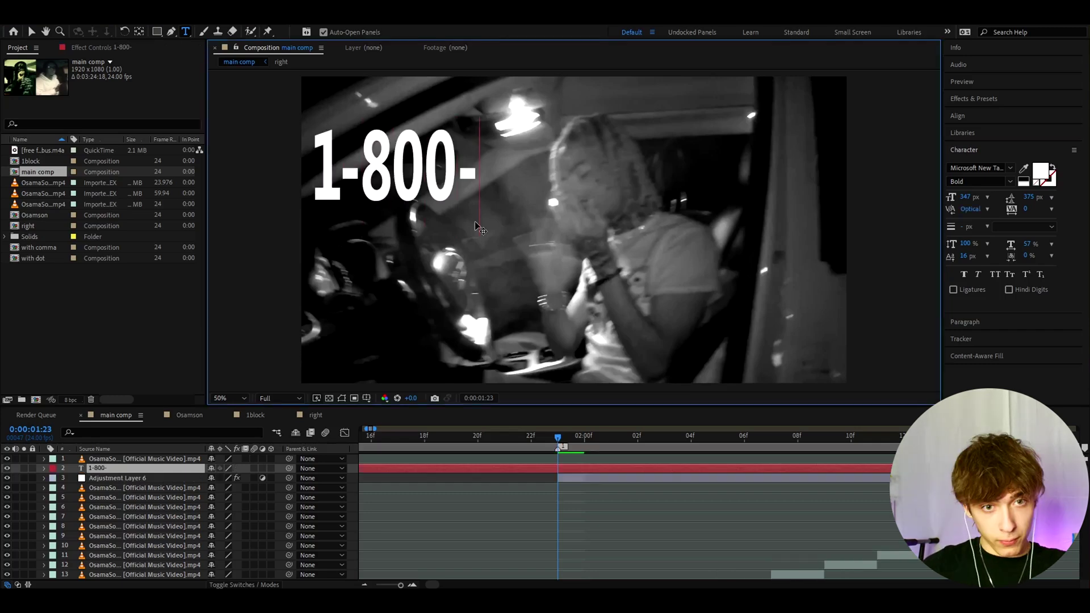
text(FLEX-TILL)
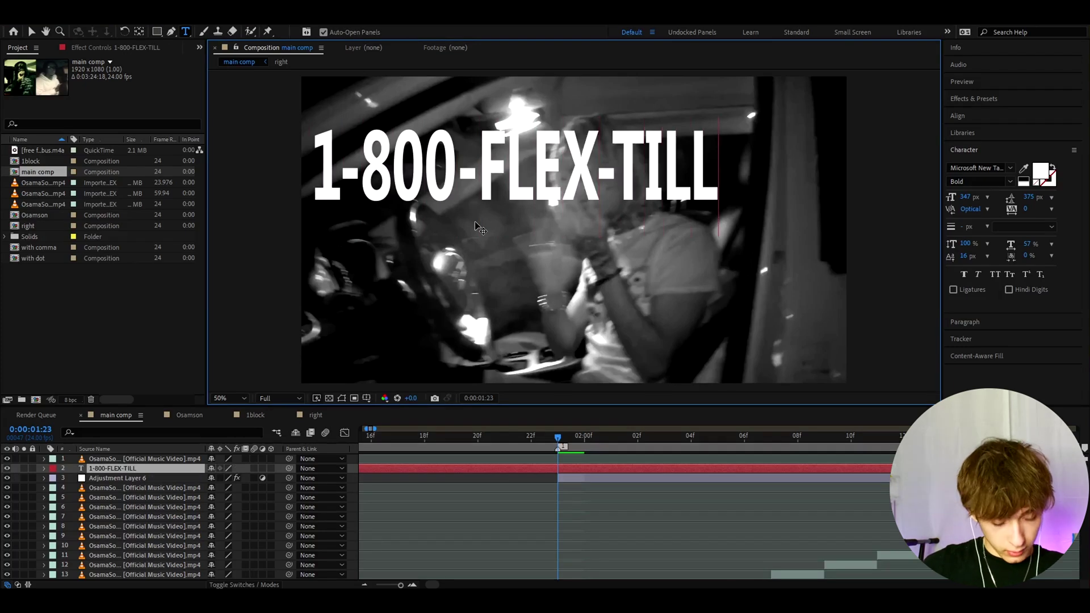
text(-DEATH)
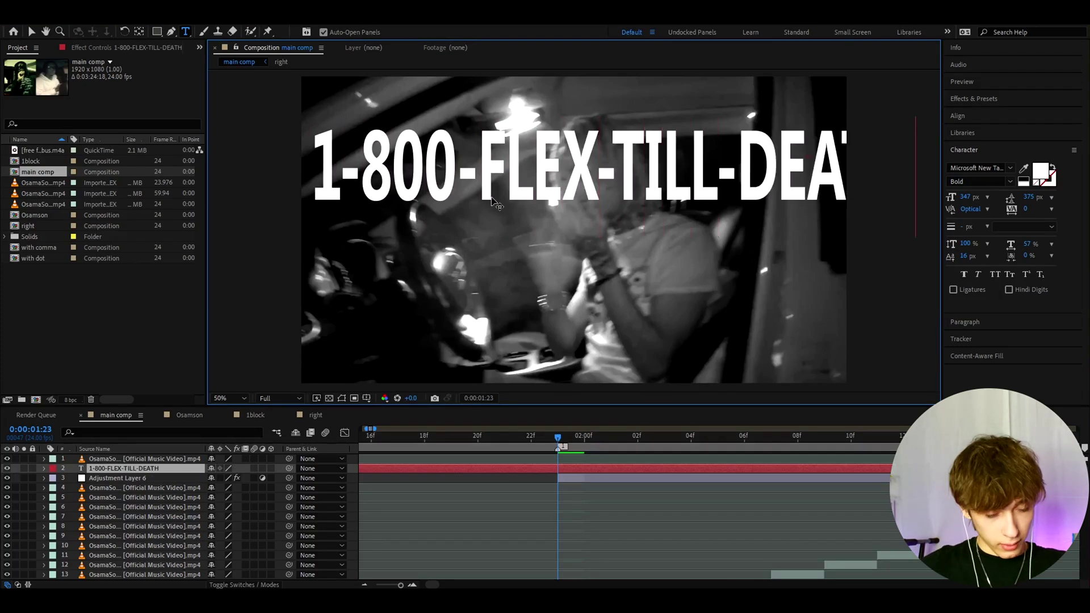
- Set the font of the whole title text to Arial in the Black style
key(ctrl+a)
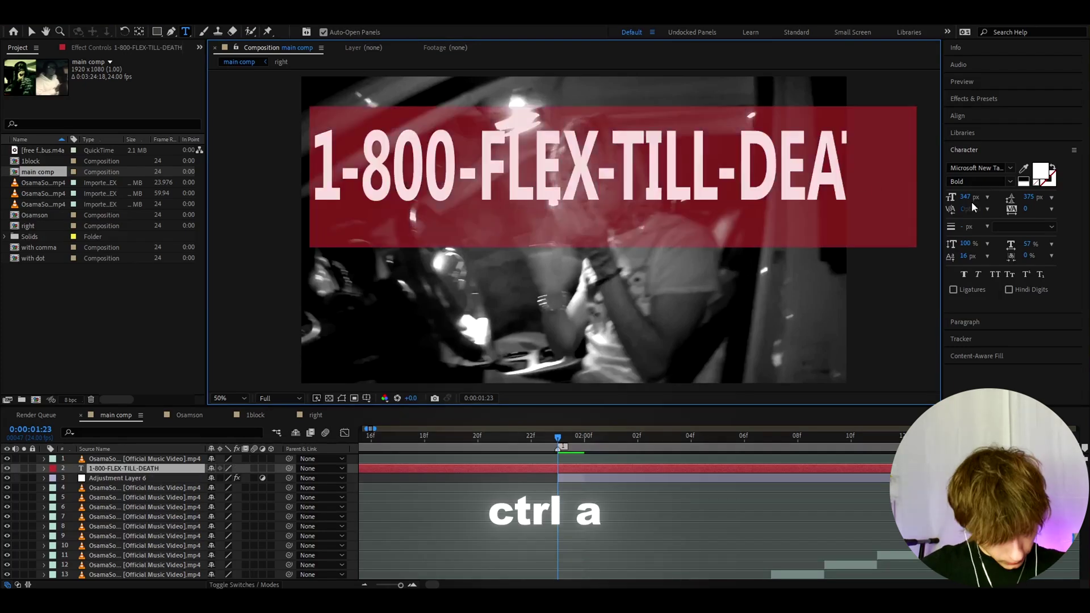
click(1010, 168)
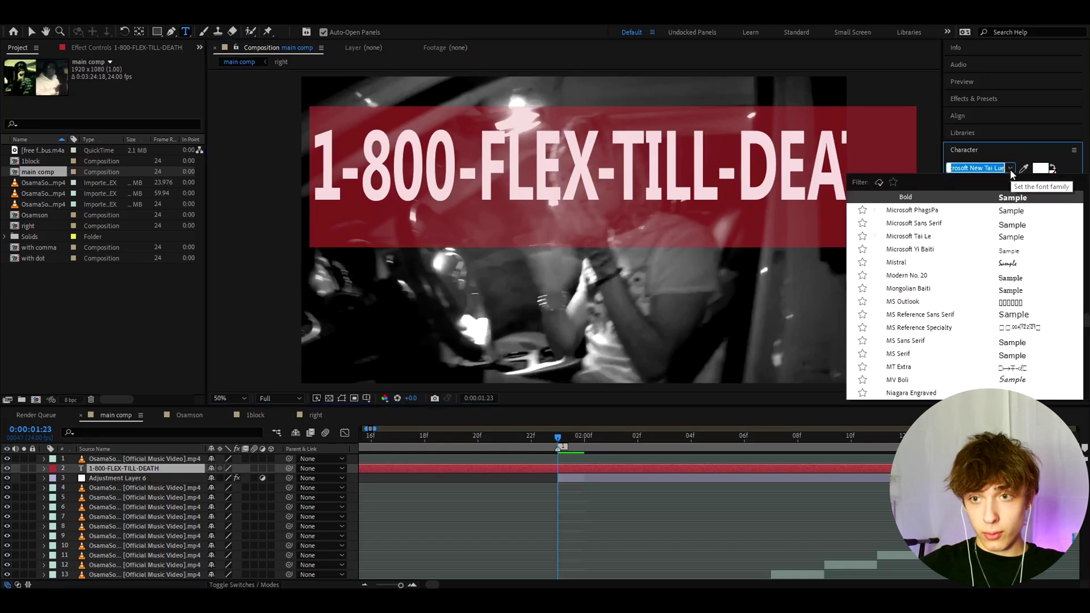
text(arial)
click(903, 304)
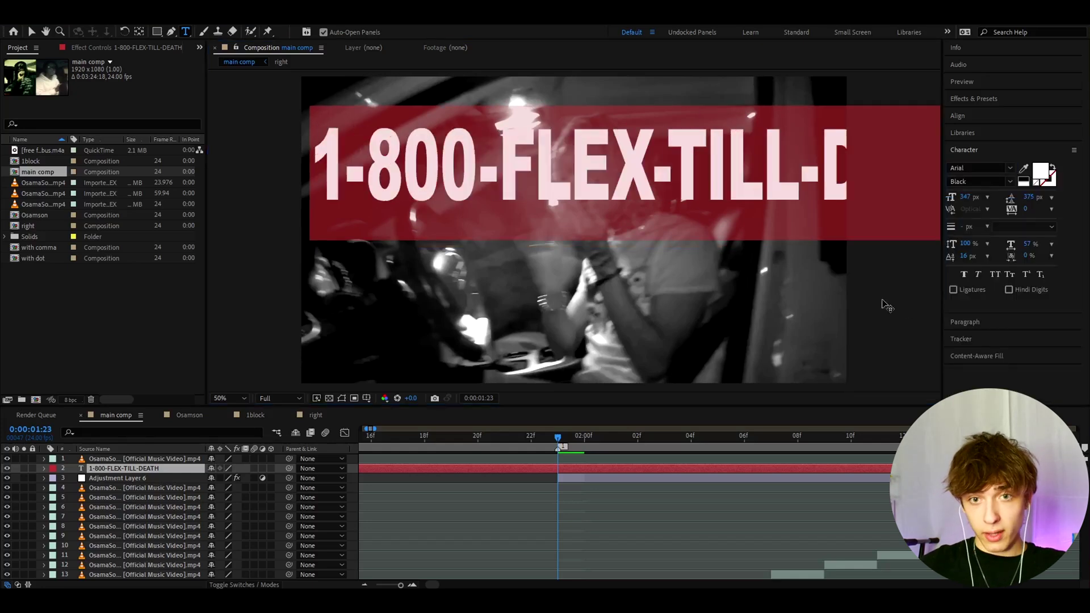
key(Escape)
- Center the title layer horizontally and vertically in the composition
click(981, 118)
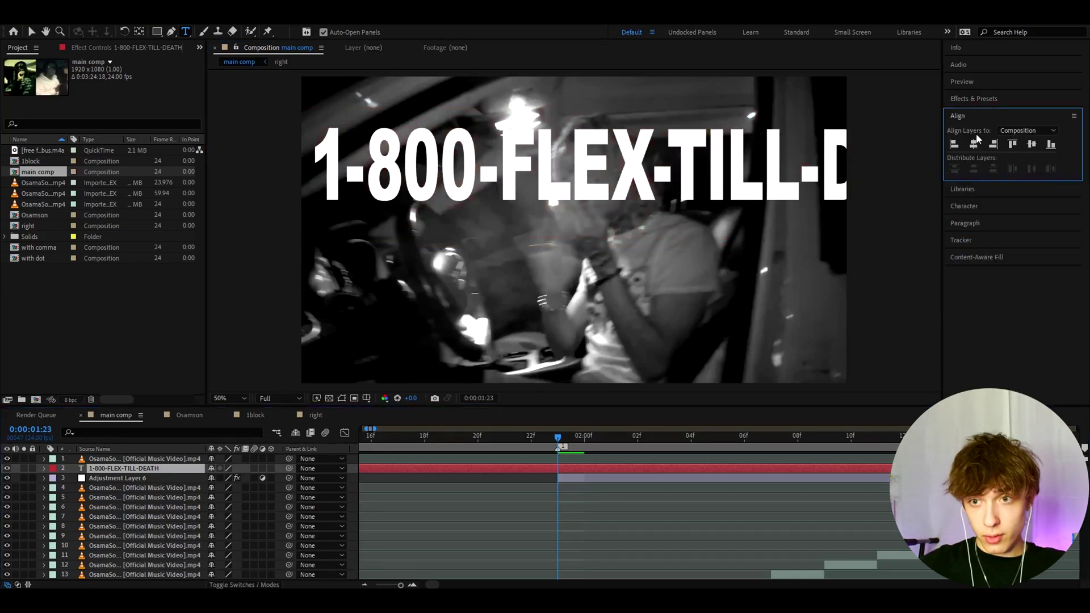
click(973, 144)
click(1030, 144)
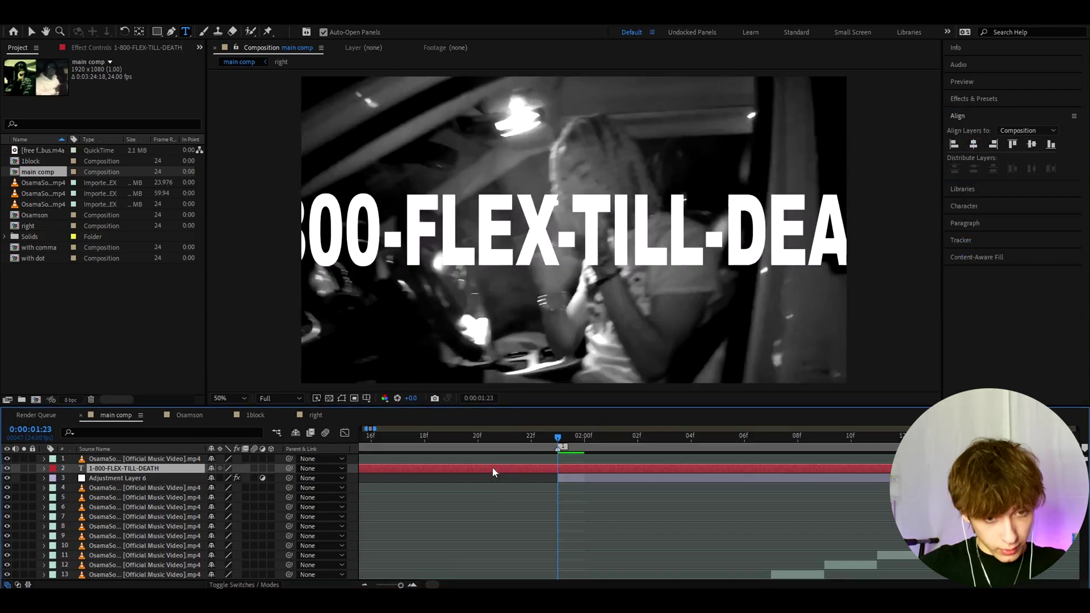
- Unlink the title layer's scale proportions and set its scale to 72% wide by 95% high
key(s)
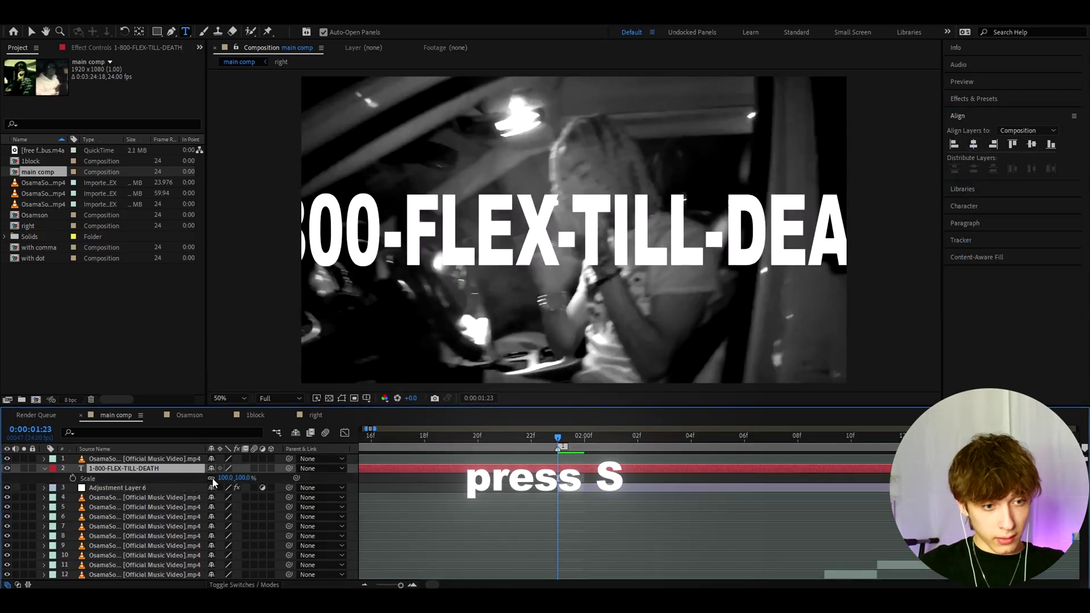
click(226, 478)
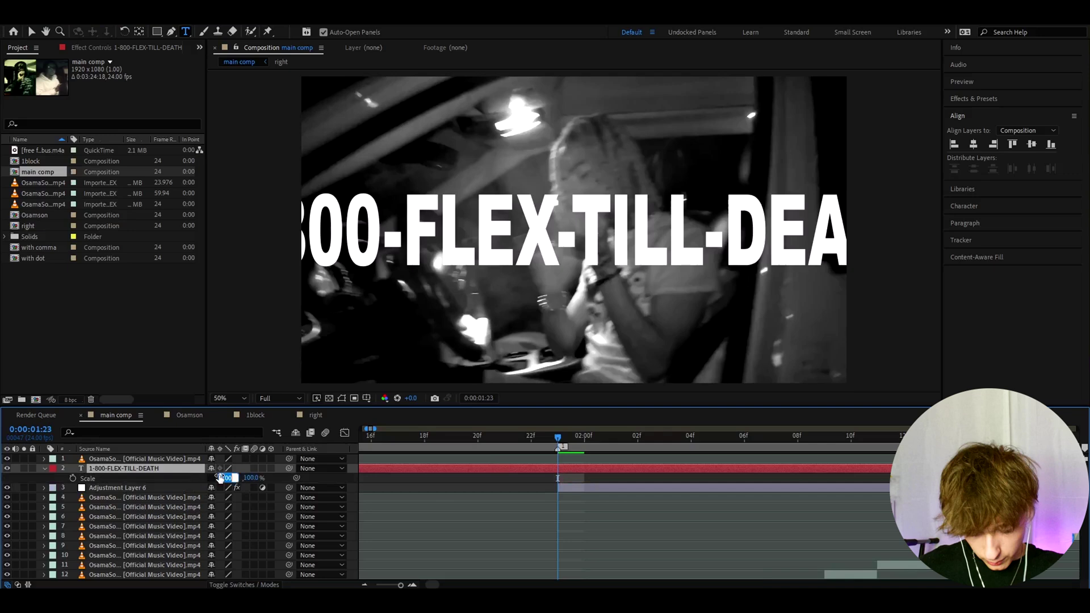
click(241, 478)
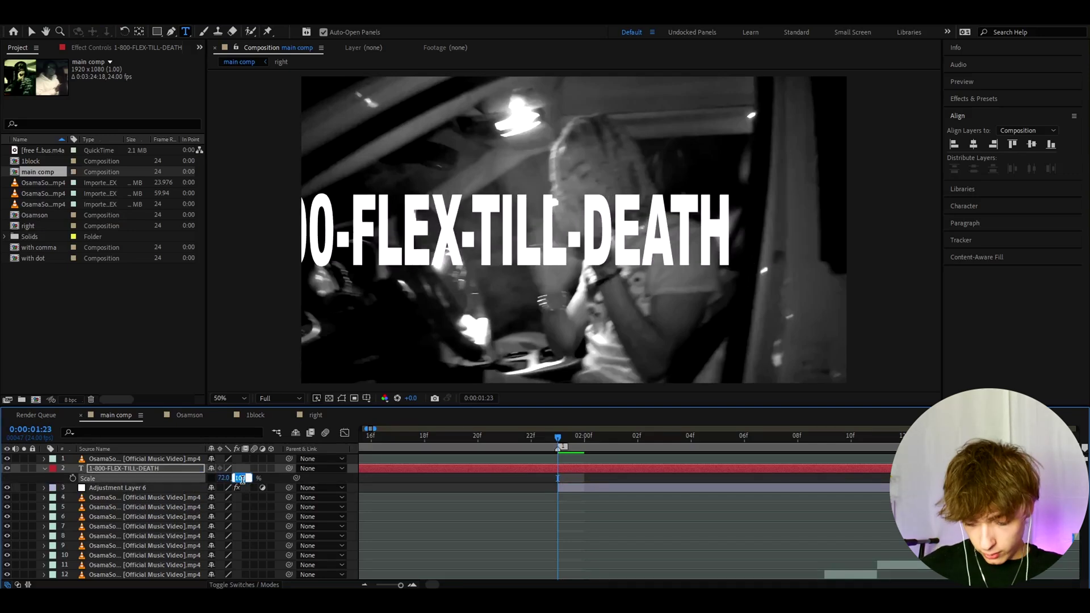
text(95)
key(Return)
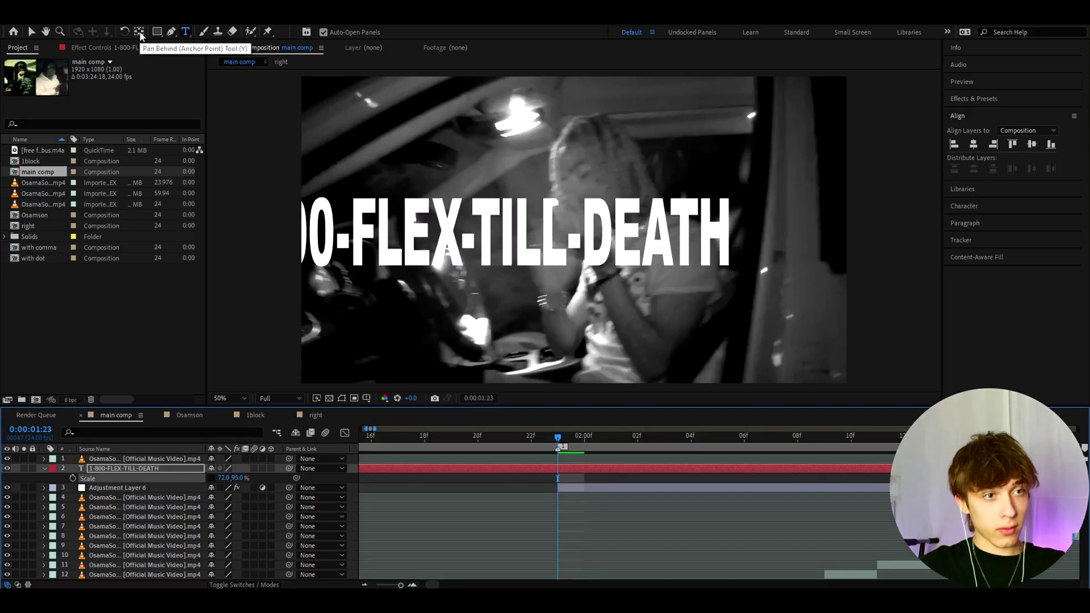
- Center the title layer's anchor point on its text and realign the layer to the composition's horizontal and vertical center
click(139, 33)
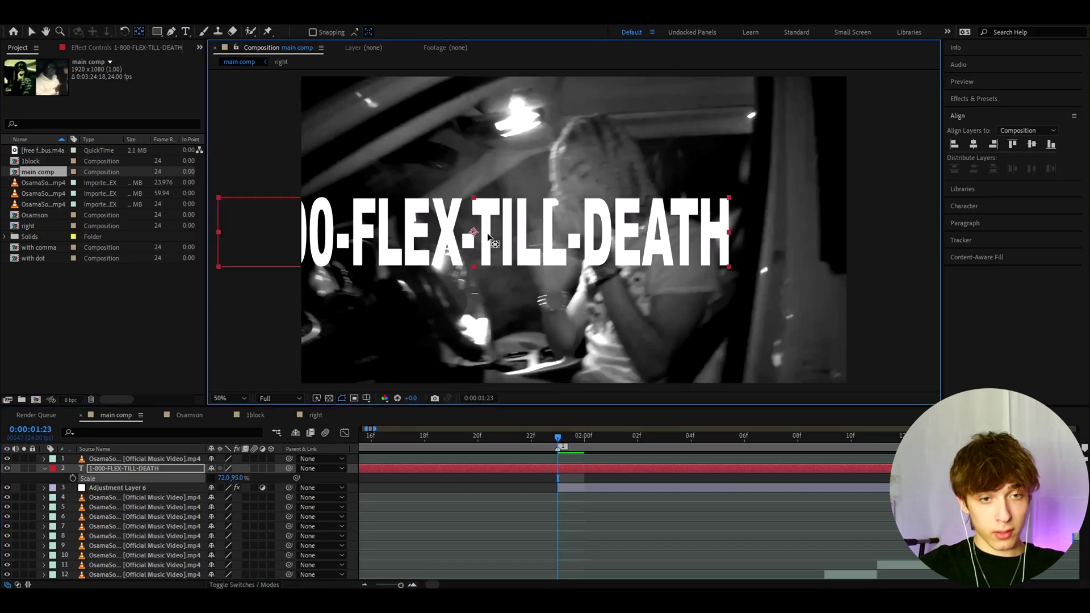
click(973, 144)
click(1032, 144)
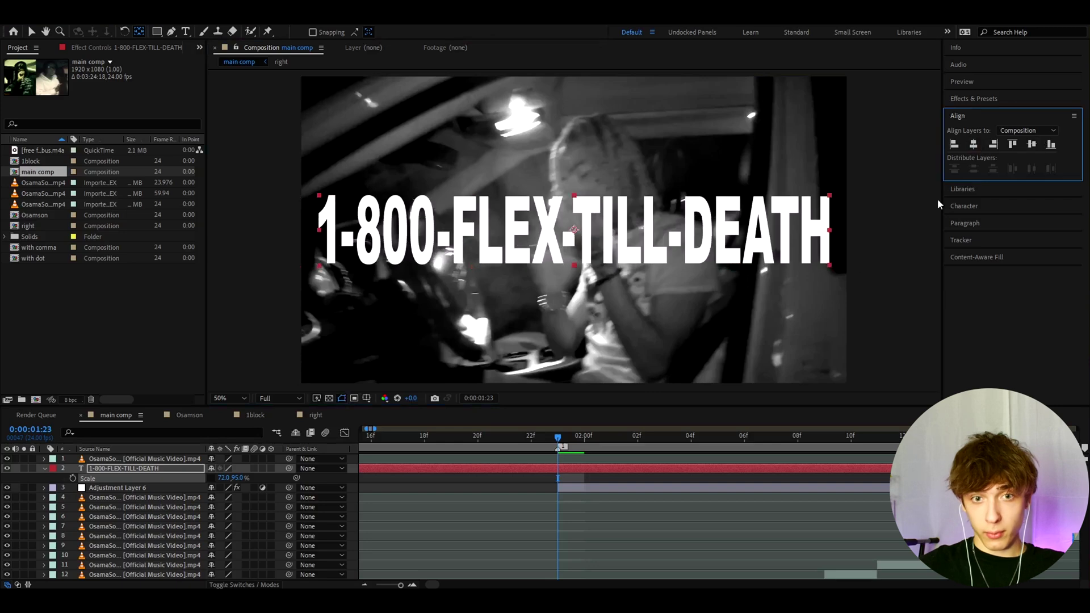
key(v)
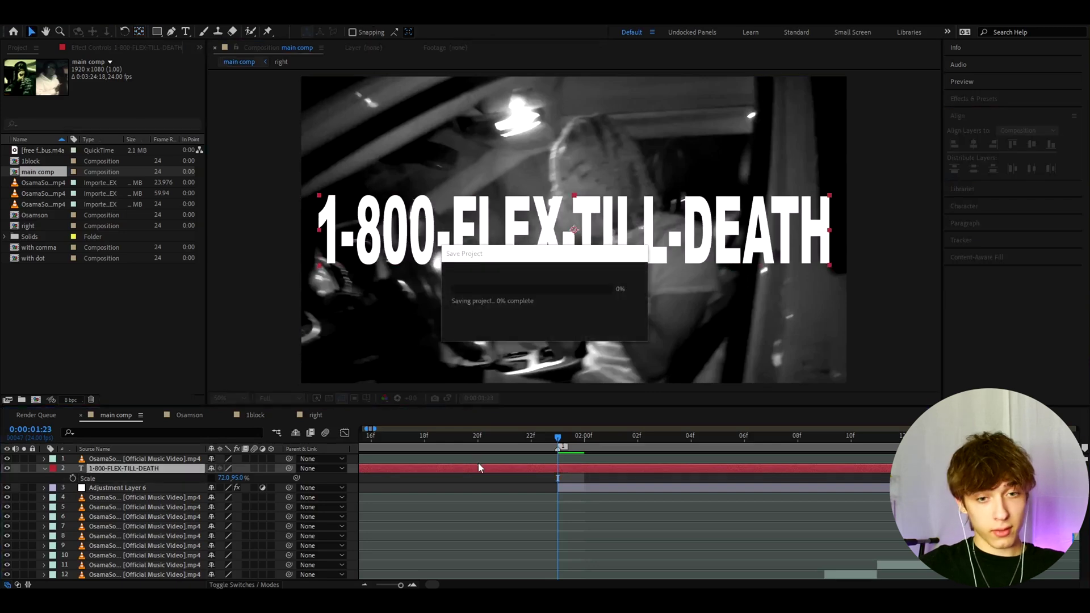
- Split the title layer at 0:00:01:23 and delete the part before the cut
key(ctrl+shift+d)
click(546, 477)
key(Delete)
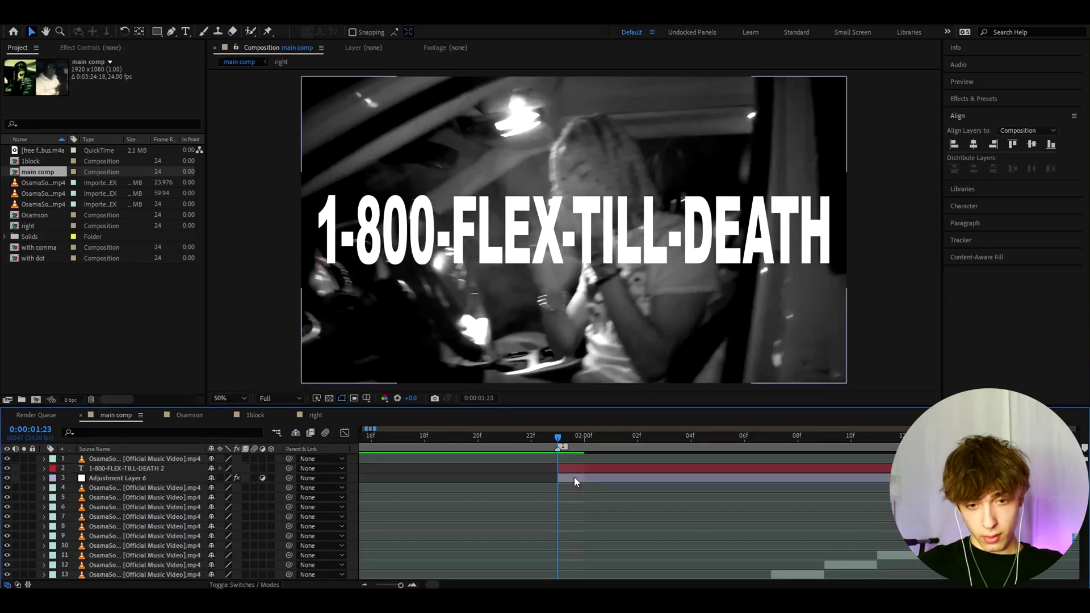
- Apply the Rotate Hue preset to the remaining title layer from its start at 0:00:01:23
click(574, 477)
scroll(574, 476, down, 1)
drag(859, 438, 564, 458)
click(572, 469)
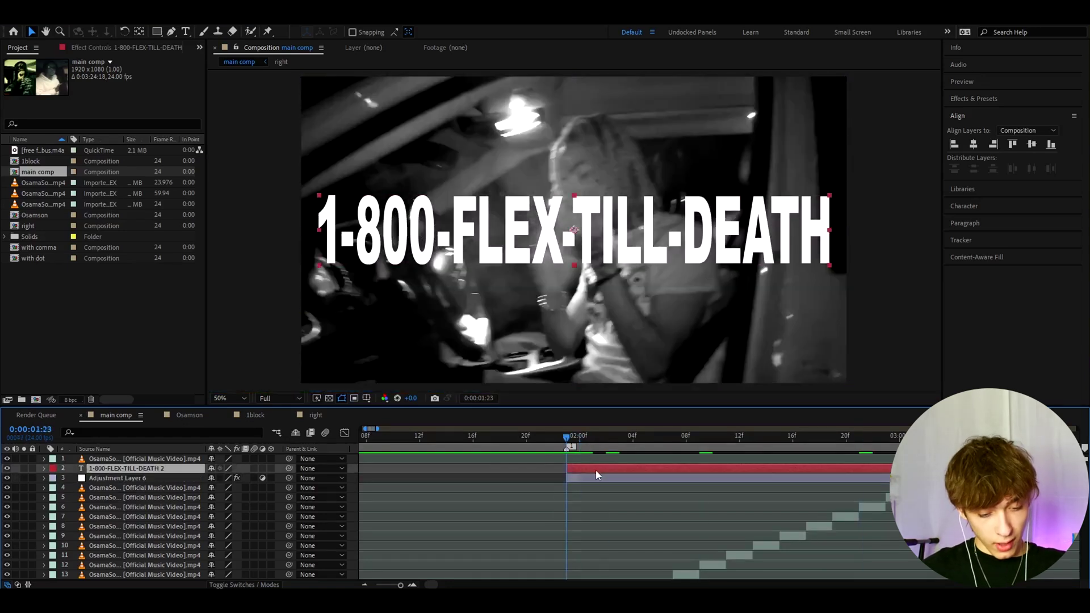
key(ctrl+space)
text(rotate h)
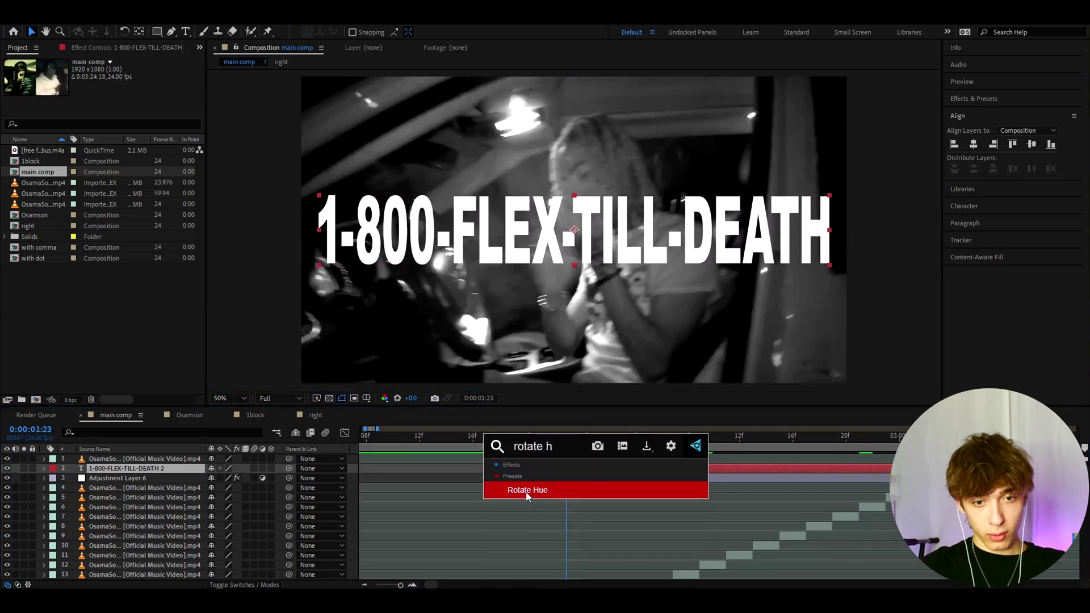
click(526, 492)
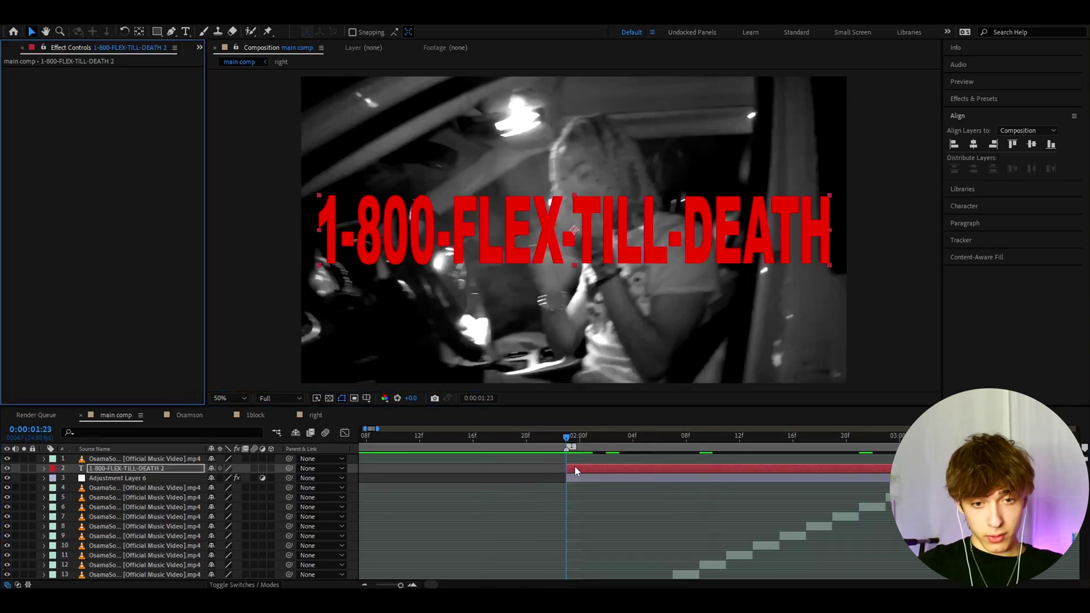
- Move the title's last Fill Hue keyframe to the layer's end and the first one to about 0:00:01:19
key(u)
scroll(652, 505, down, 5)
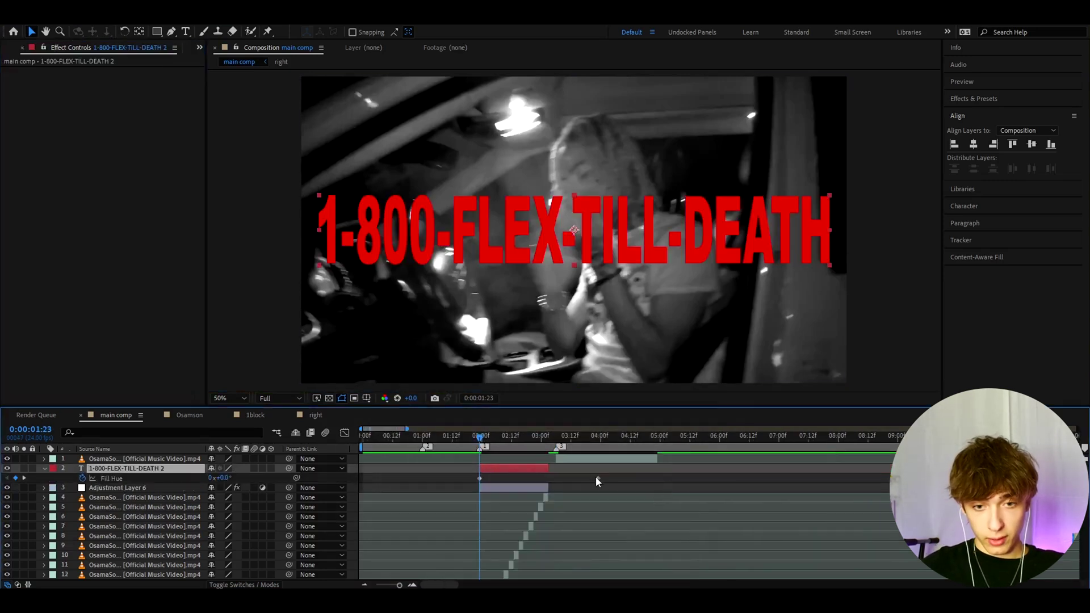
drag(598, 478, 531, 488)
scroll(455, 493, up, 4)
drag(824, 478, 839, 476)
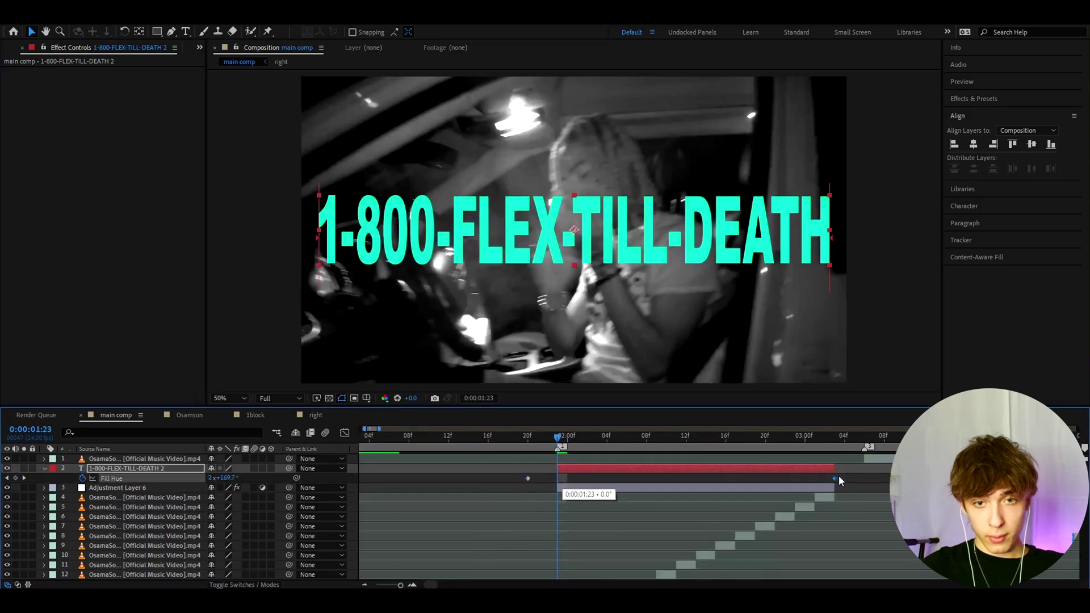
drag(527, 478, 518, 478)
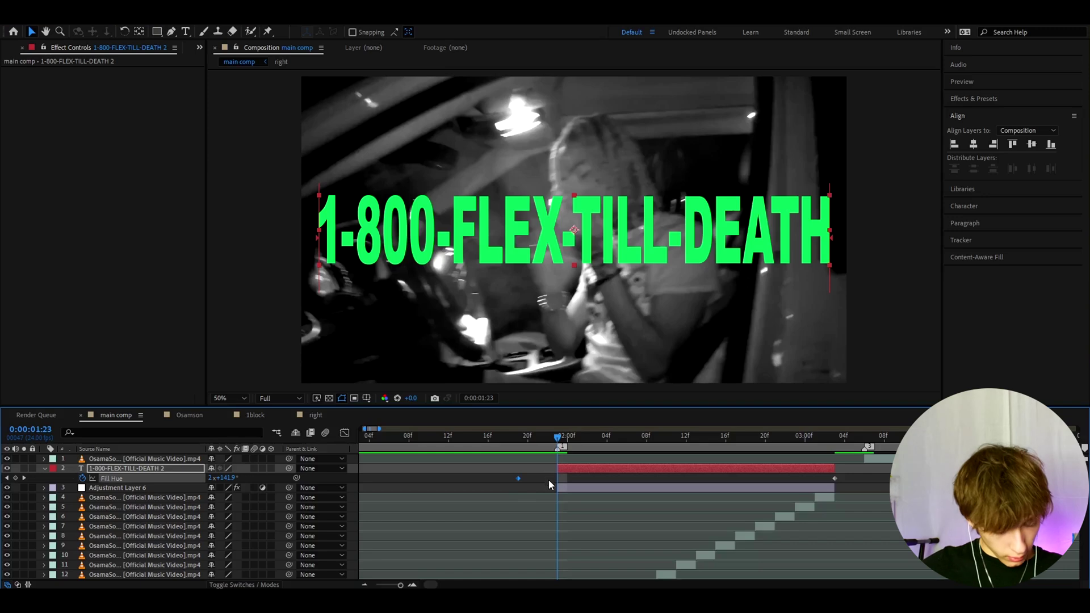
- Apply the Drop Shadow effect to the title layer
mouse_move(560, 438)
mouse_down()
mouse_move(816, 442)
mouse_move(561, 441)
mouse_up()
click(567, 469)
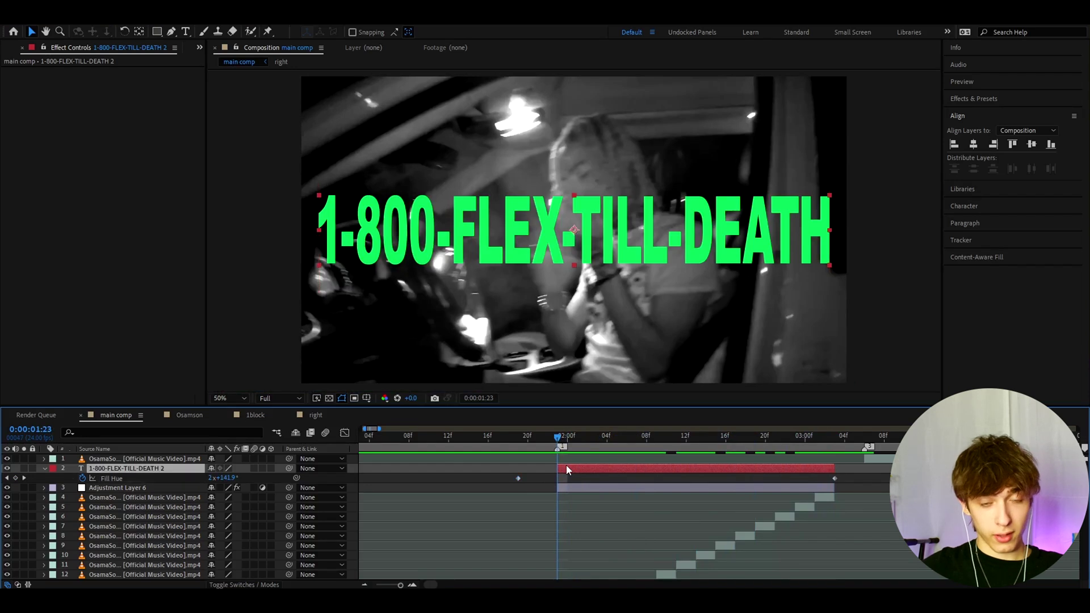
key(ctrl+space)
text(dr)
key(Return)
- Set the title's drop shadow to 65% opacity and a distance of 12
click(117, 91)
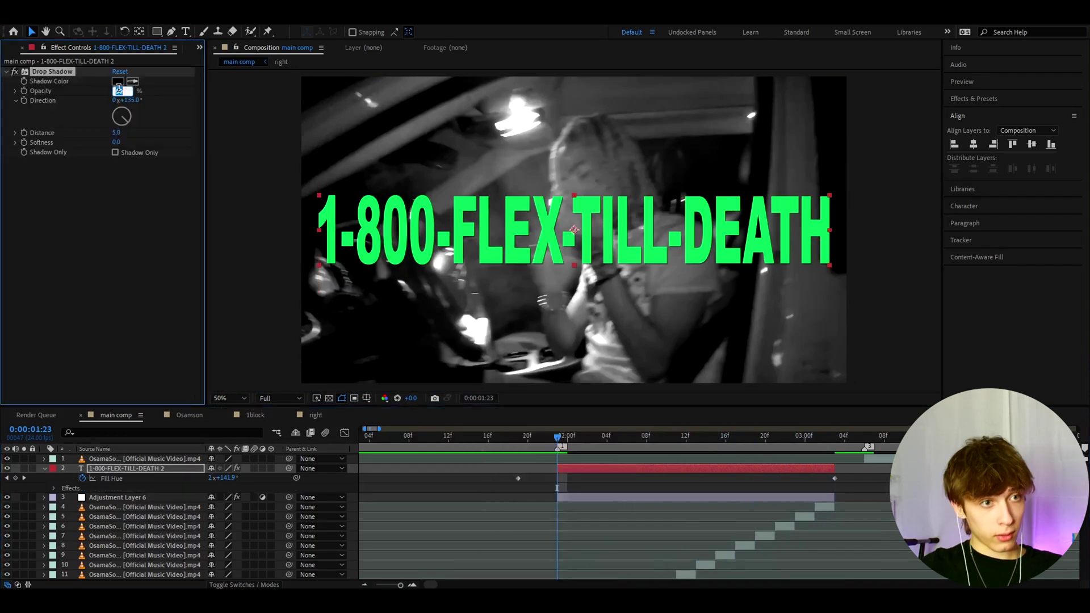
text(65)
key(Return)
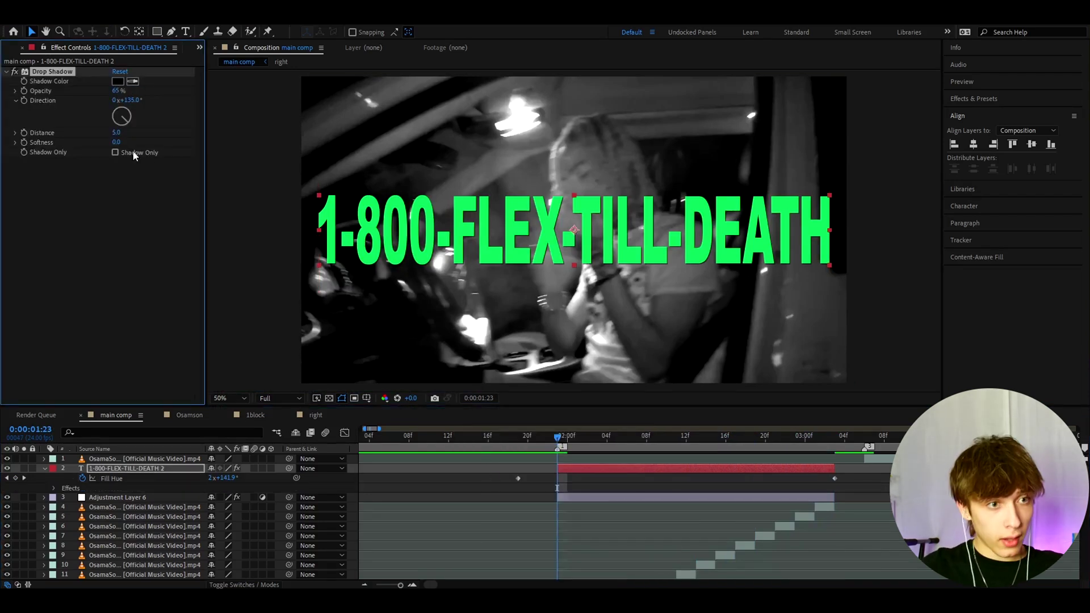
click(116, 132)
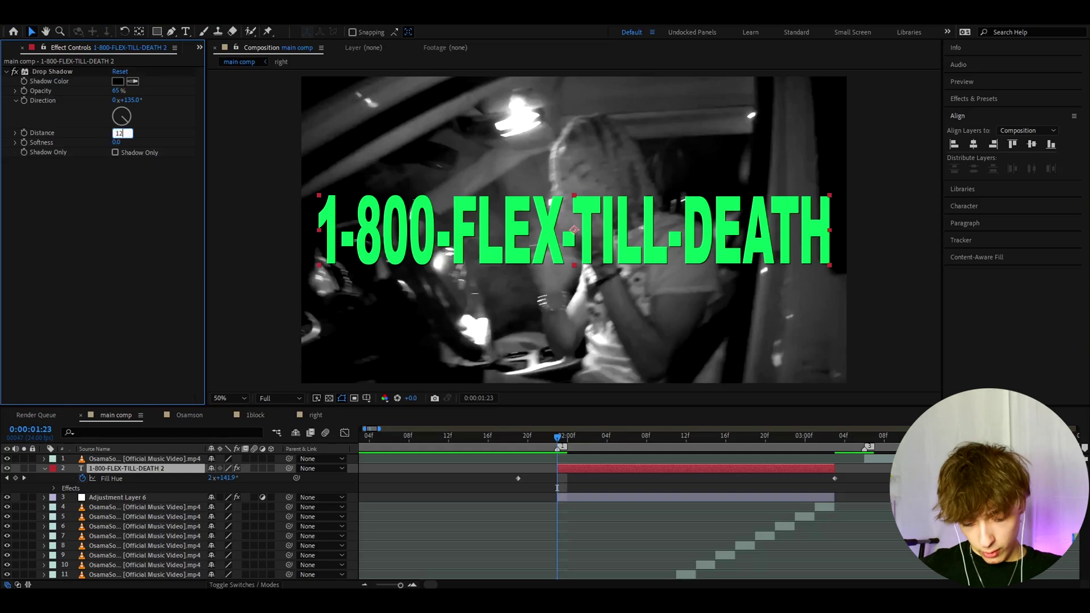
key(Return)
click(497, 506)
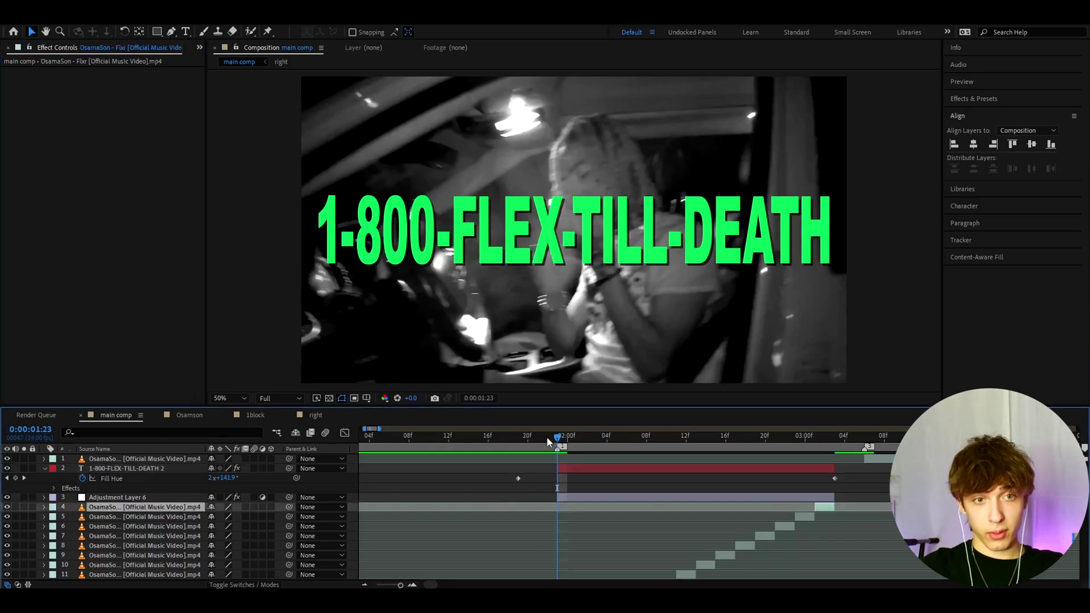
- Add Colorista IV to Adjustment Layer 6 and tint its highlights blue-violet
drag(559, 437, 601, 444)
click(608, 497)
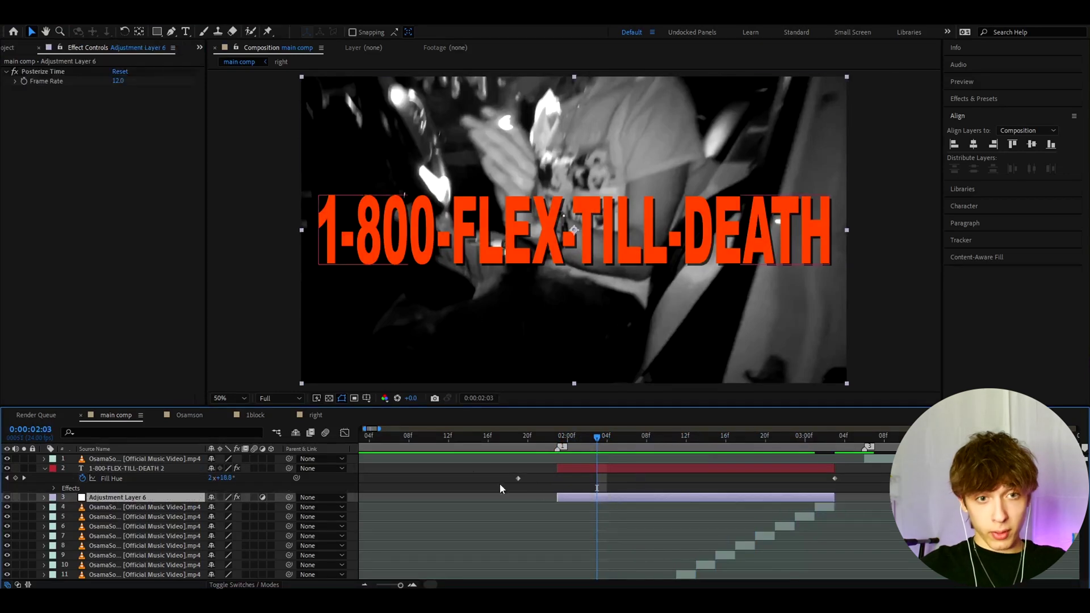
key(ctrl+space)
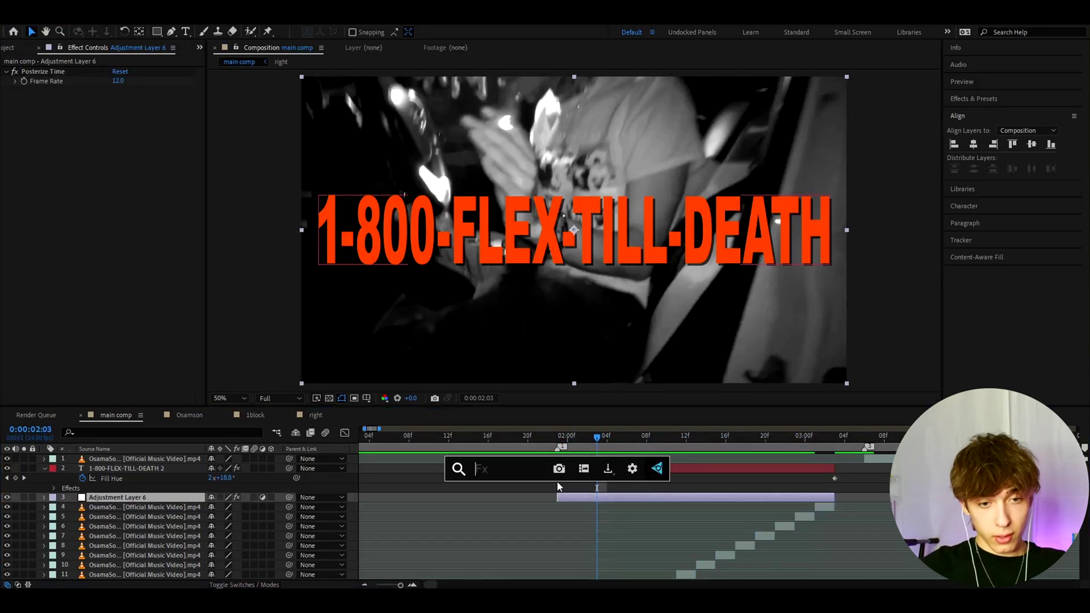
text(color)
click(557, 481)
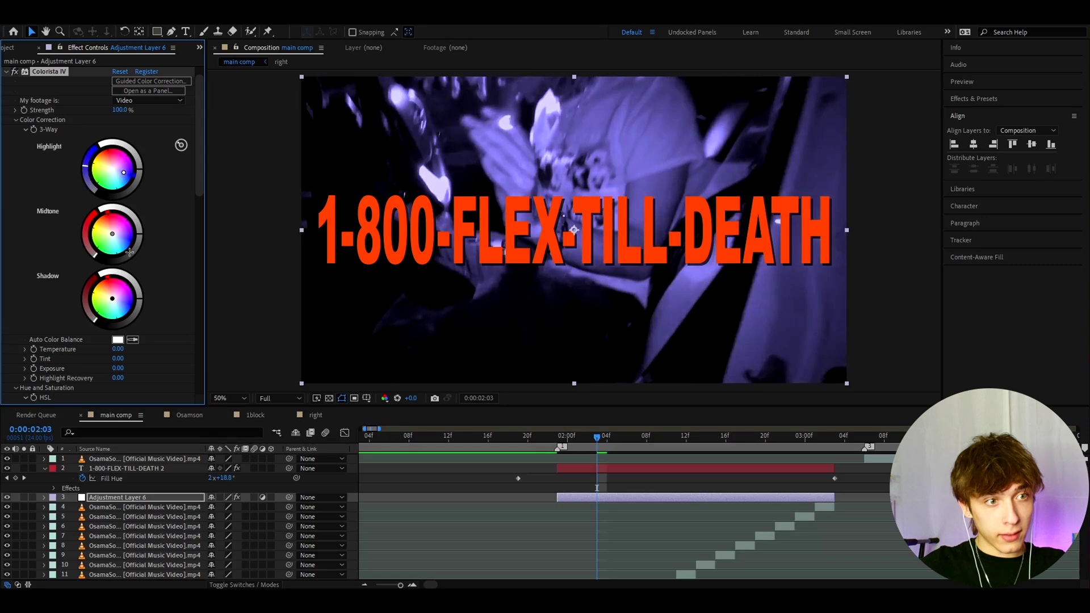
drag(616, 436, 558, 437)
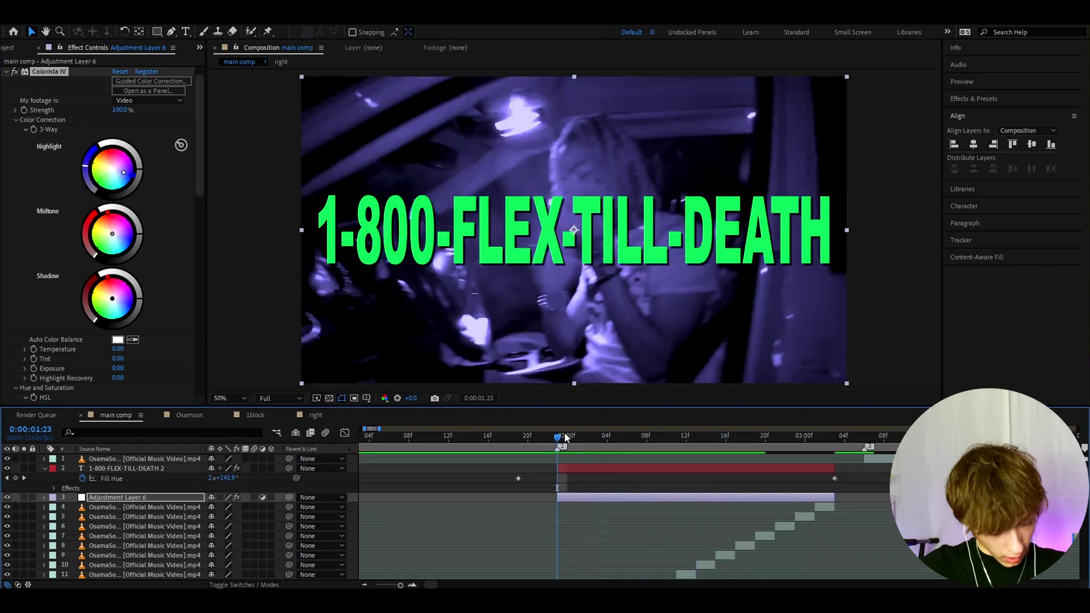
- Add Hue/Saturation to Adjustment Layer 6 and set its master saturation to 25
click(4, 72)
key(ctrl+space)
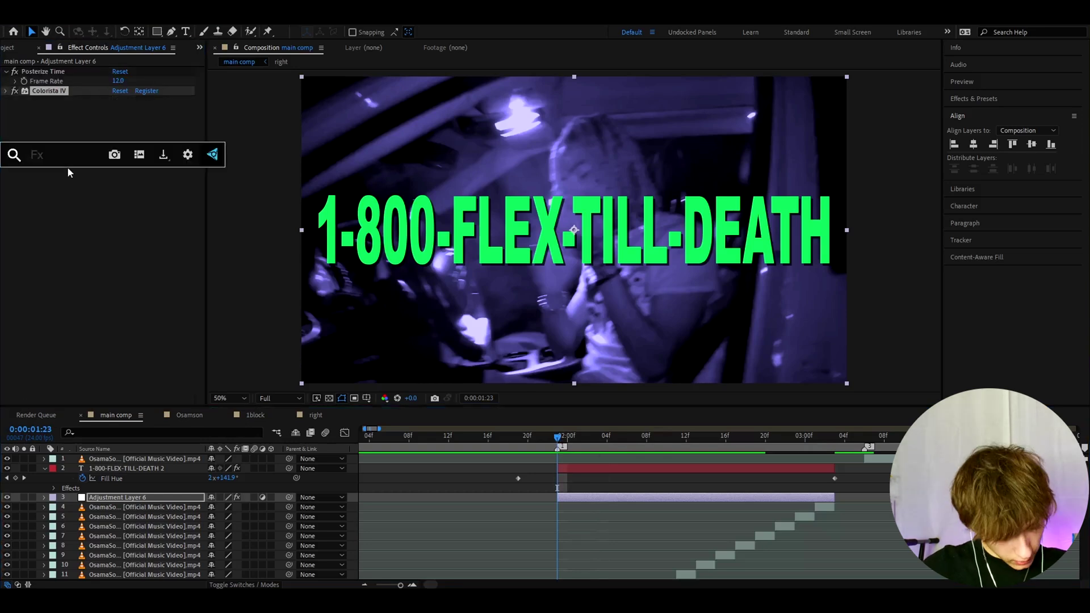
text(hue/s)
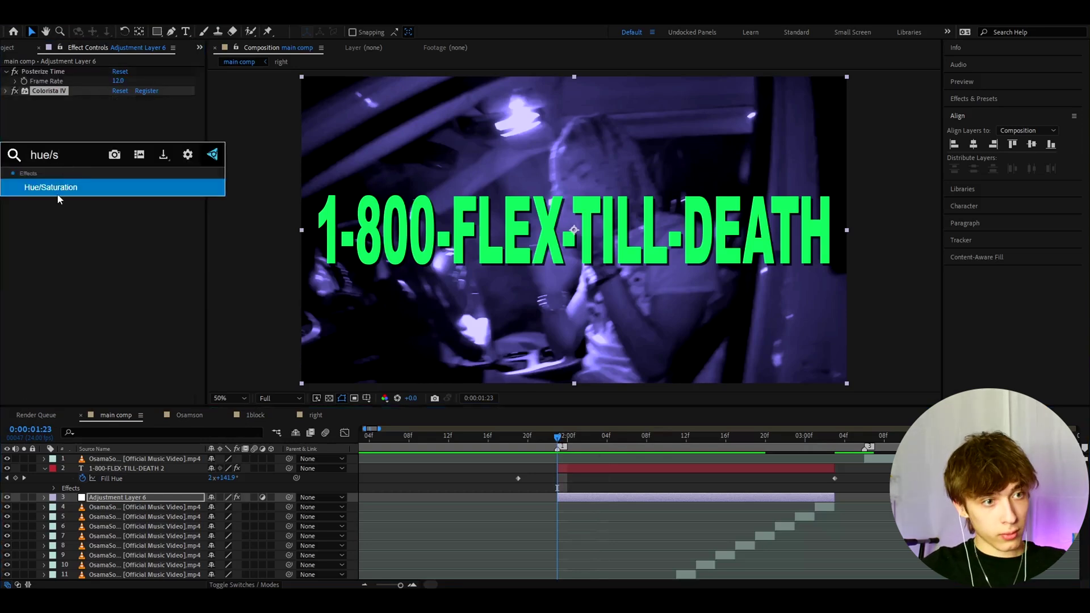
click(57, 189)
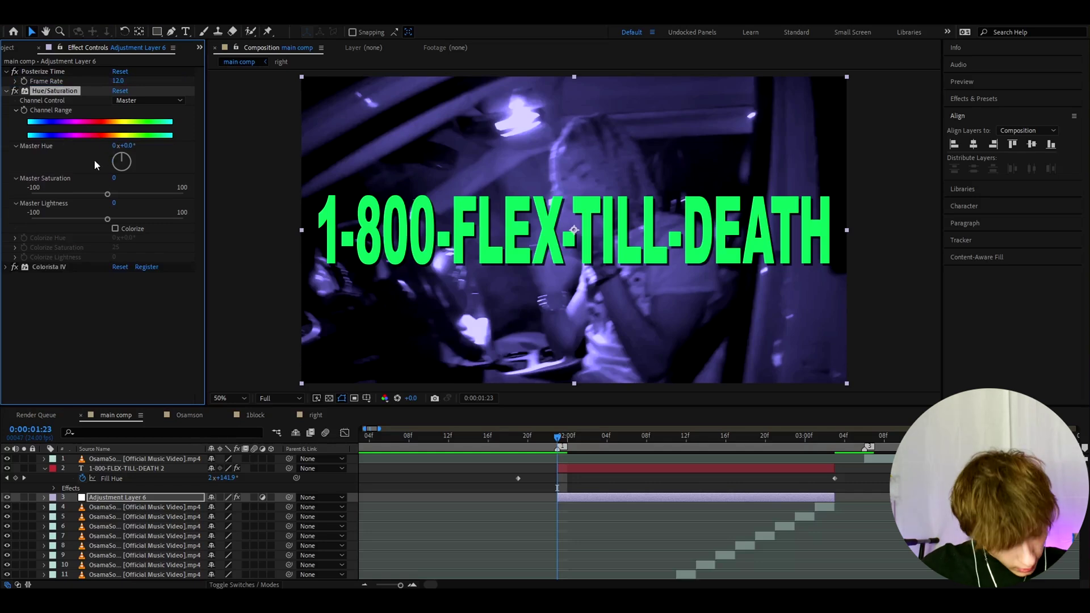
click(117, 177)
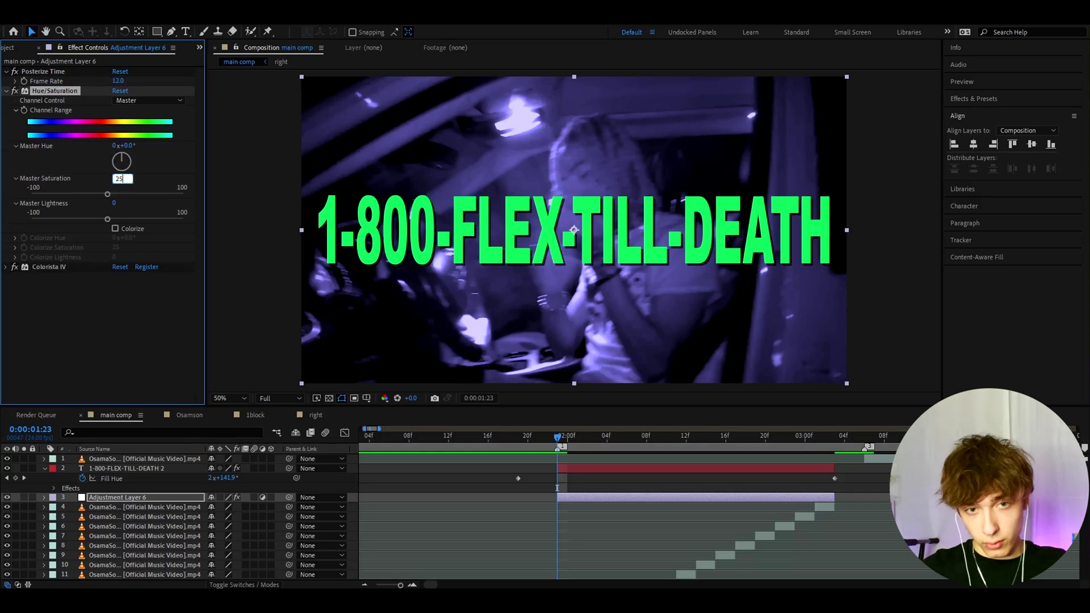
text(25)
key(Return)
drag(604, 447, 706, 446)
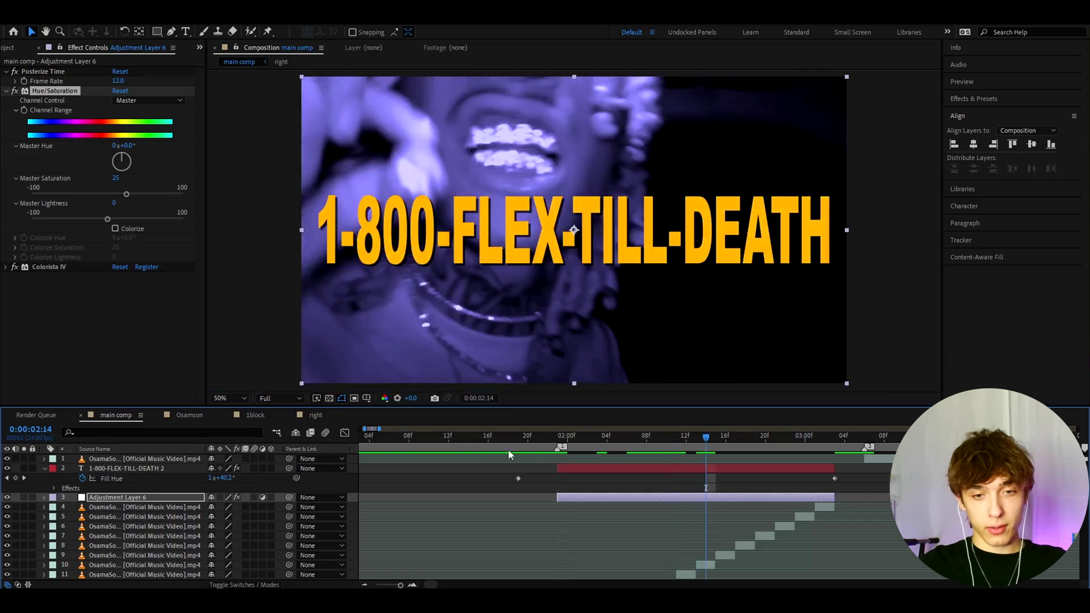
- Duplicate Adjustment Layer 6, place the copy topmost starting at 0:00:03:06, and extend it to the end of the clip there
drag(502, 493, 461, 492)
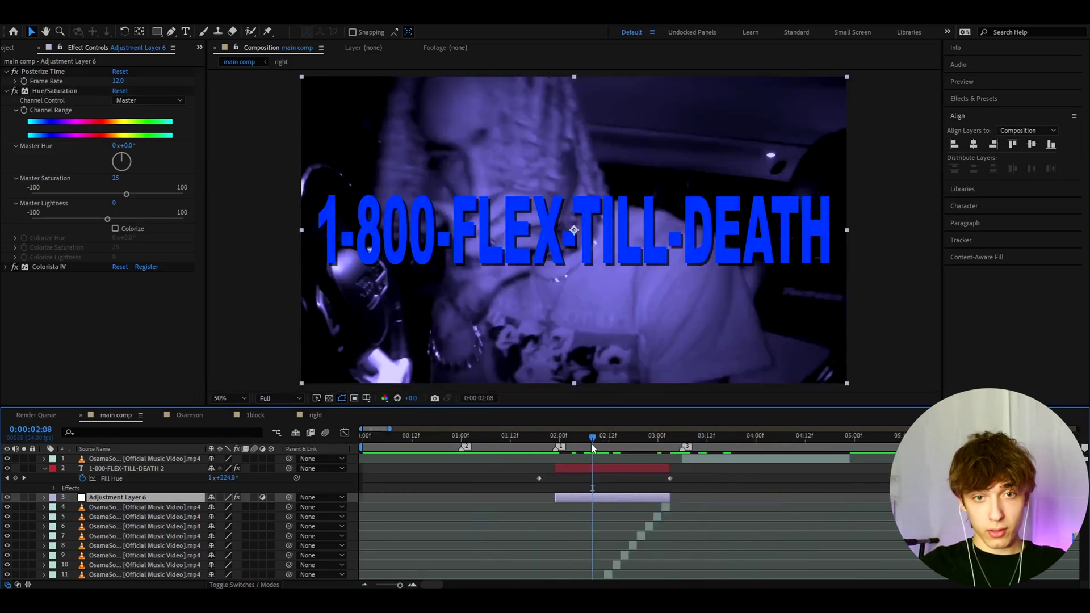
drag(591, 445, 682, 438)
click(702, 459)
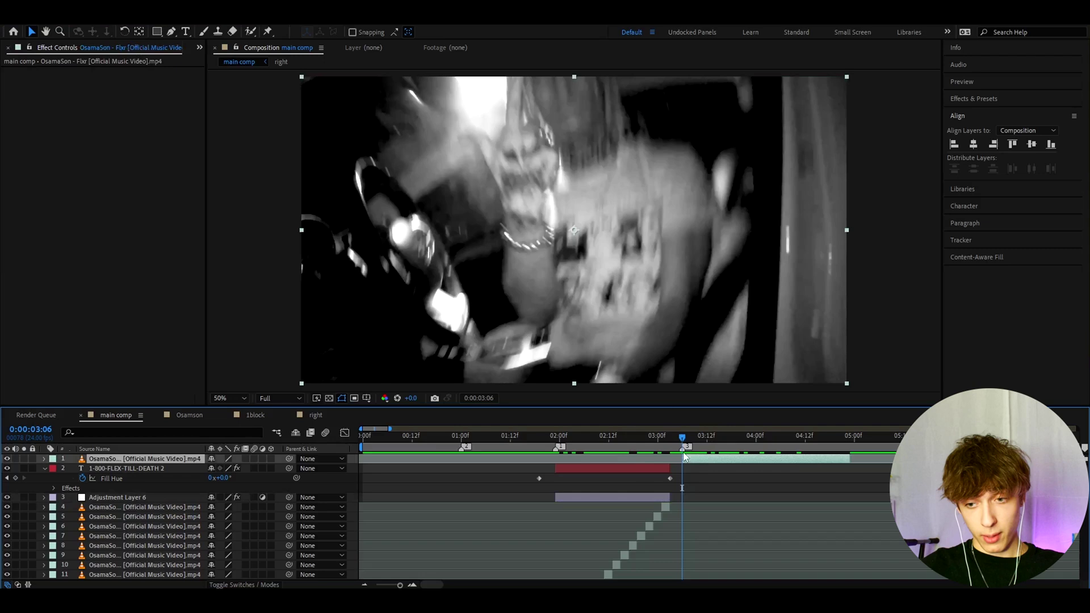
click(606, 498)
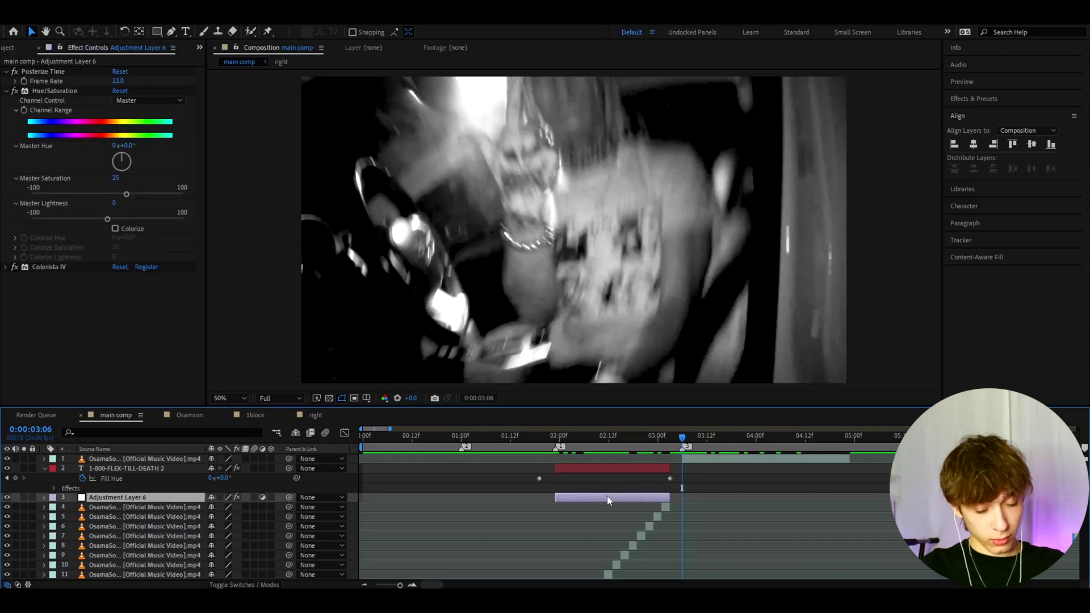
key(ctrl+d)
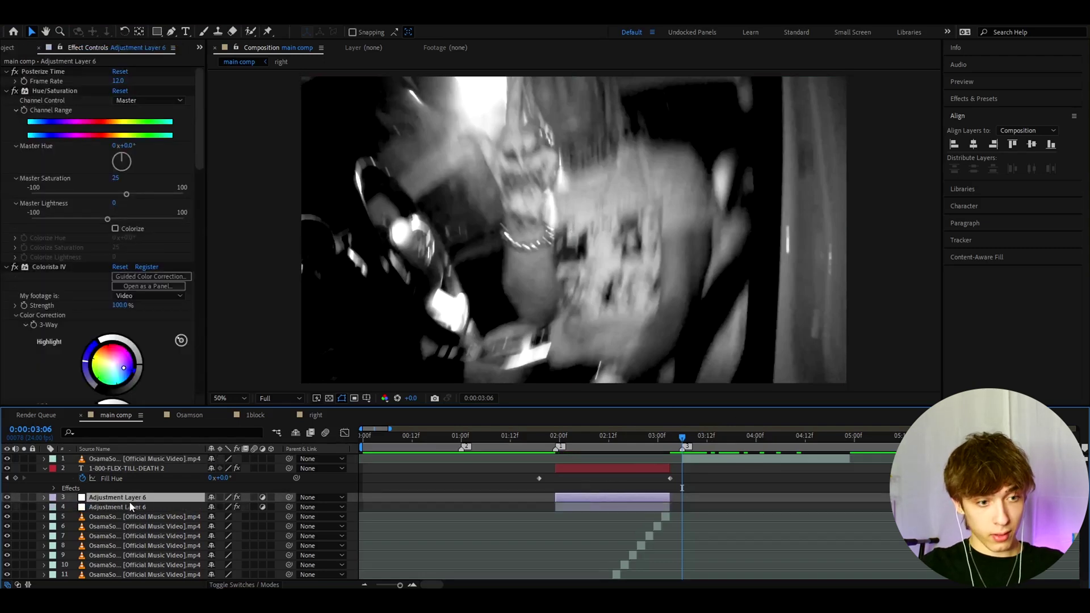
key(ctrl+shift+bracketright)
drag(658, 459, 850, 458)
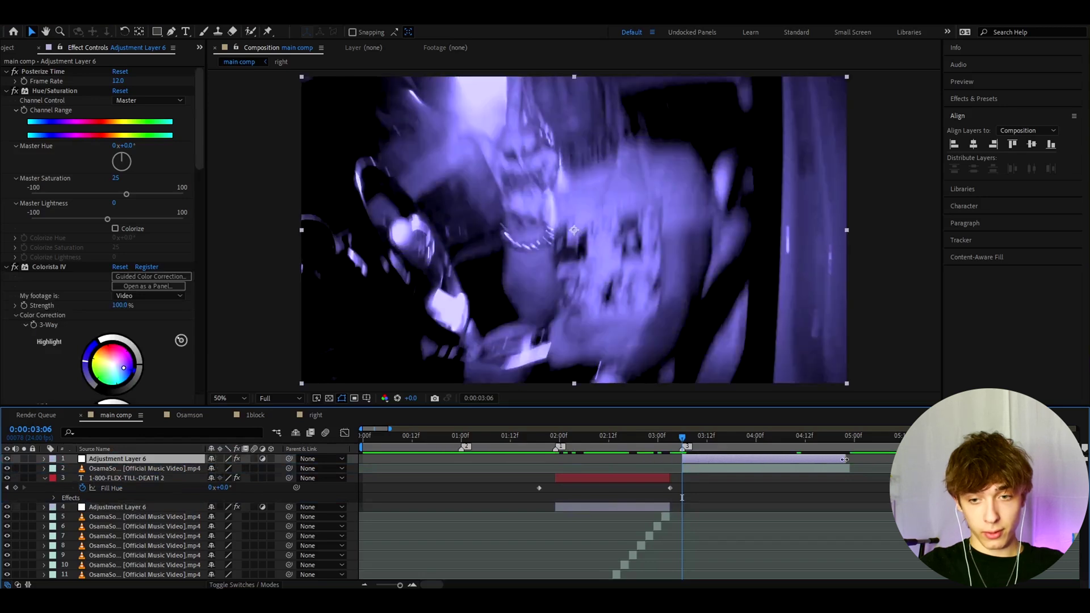
- Remove the Posterize Time effect from the topmost adjustment layer
click(41, 72)
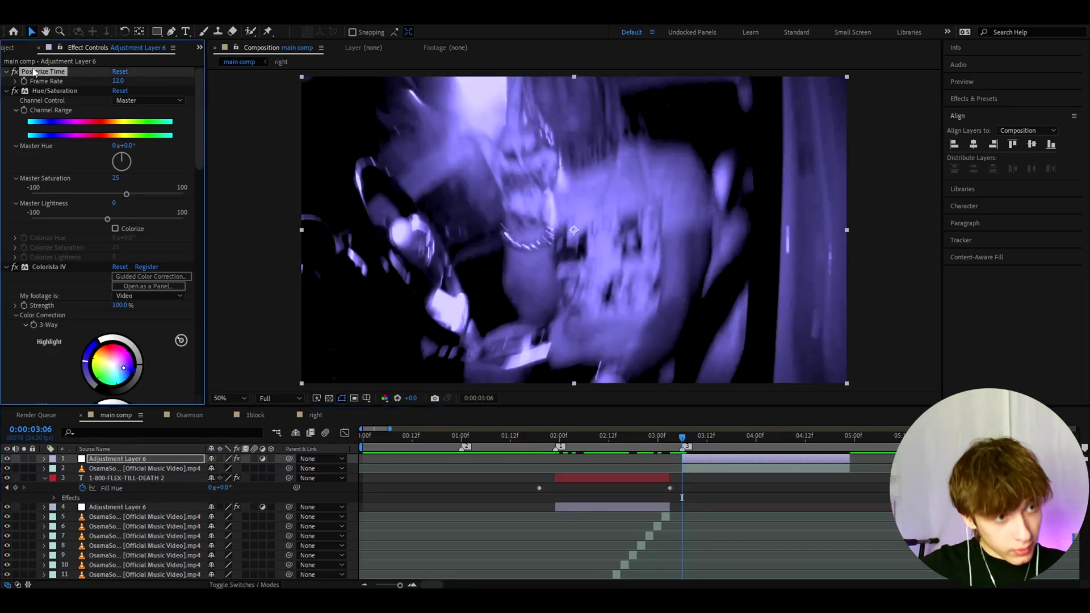
key(Delete)
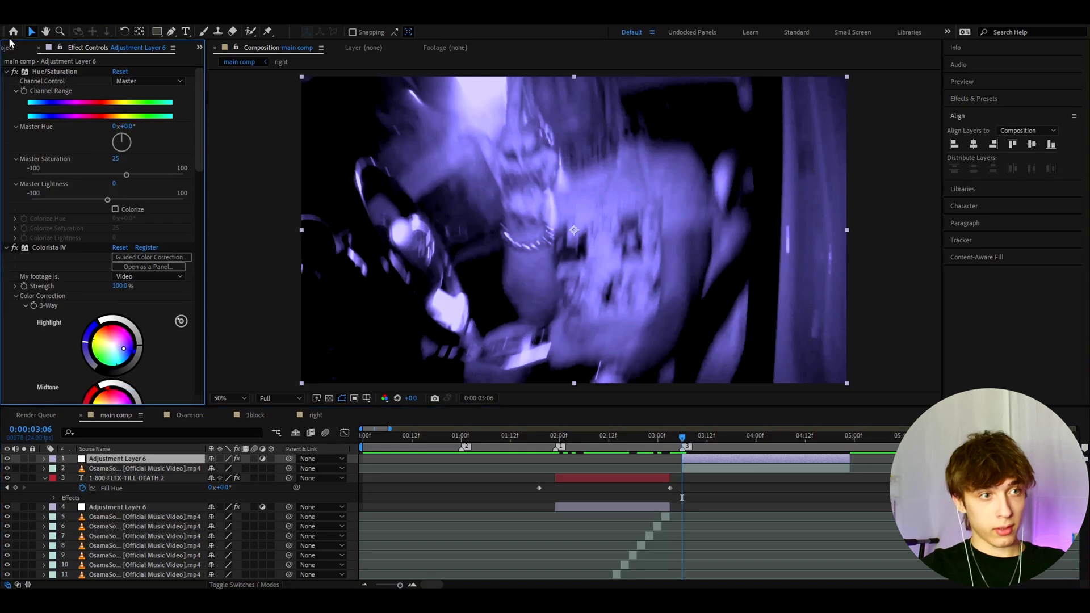
scroll(49, 244, down, 10)
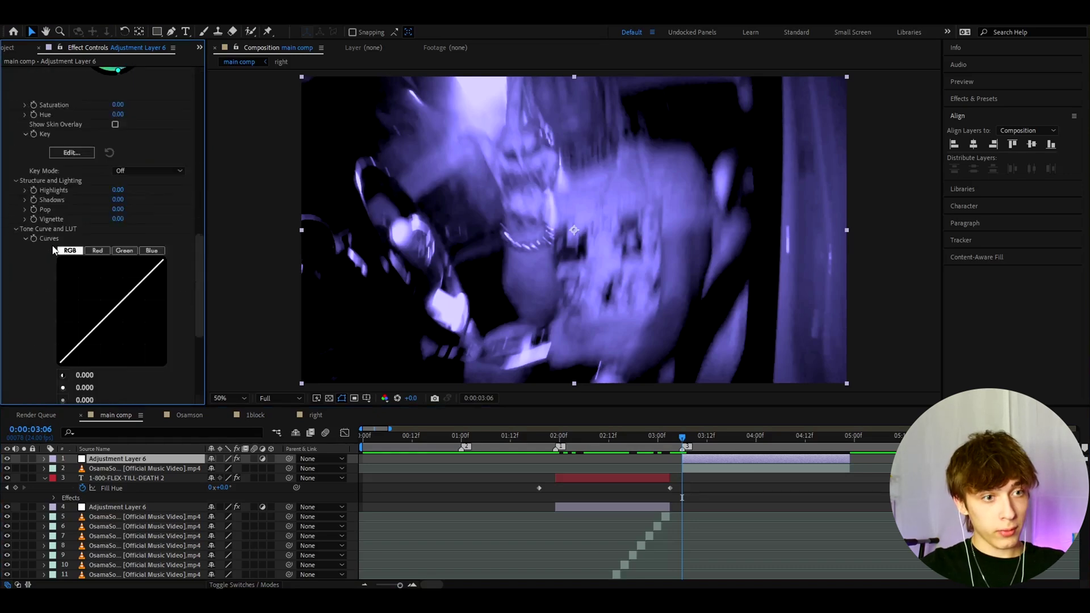
scroll(53, 249, down, 1)
- Add the Add Grain effect to the topmost adjustment layer, with Final Output viewing mode and an intensity of 1.2
key(ctrl+space)
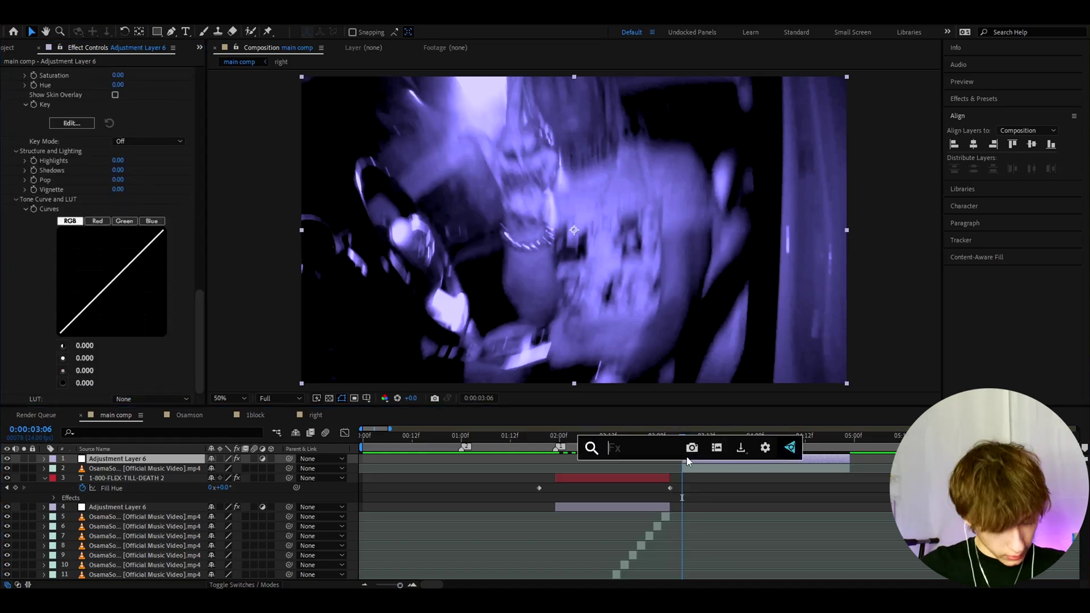
text(add gra)
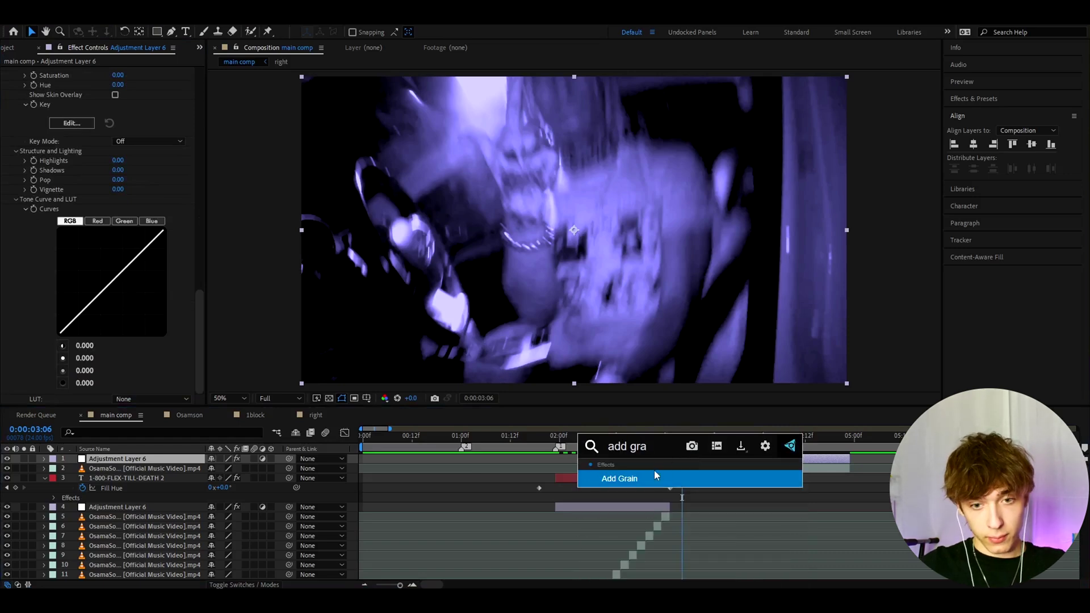
click(654, 474)
click(149, 274)
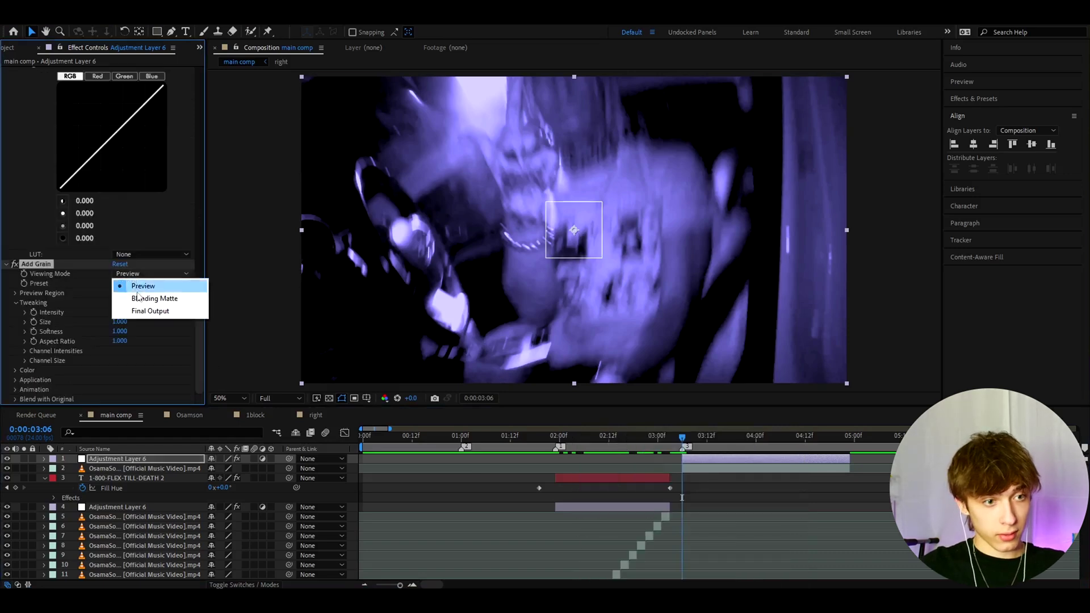
click(146, 311)
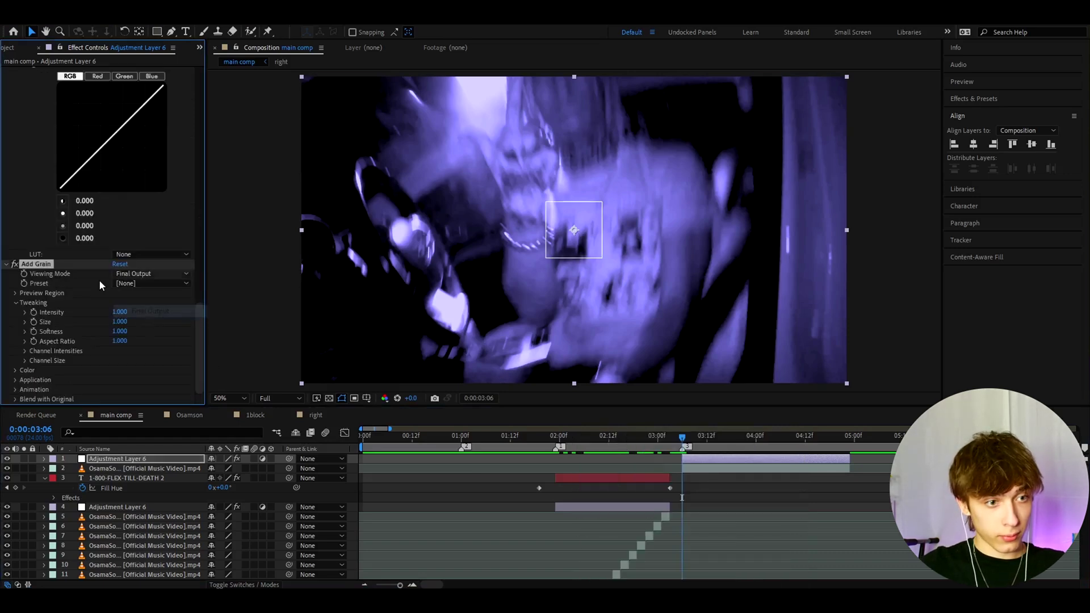
click(122, 312)
text(1)
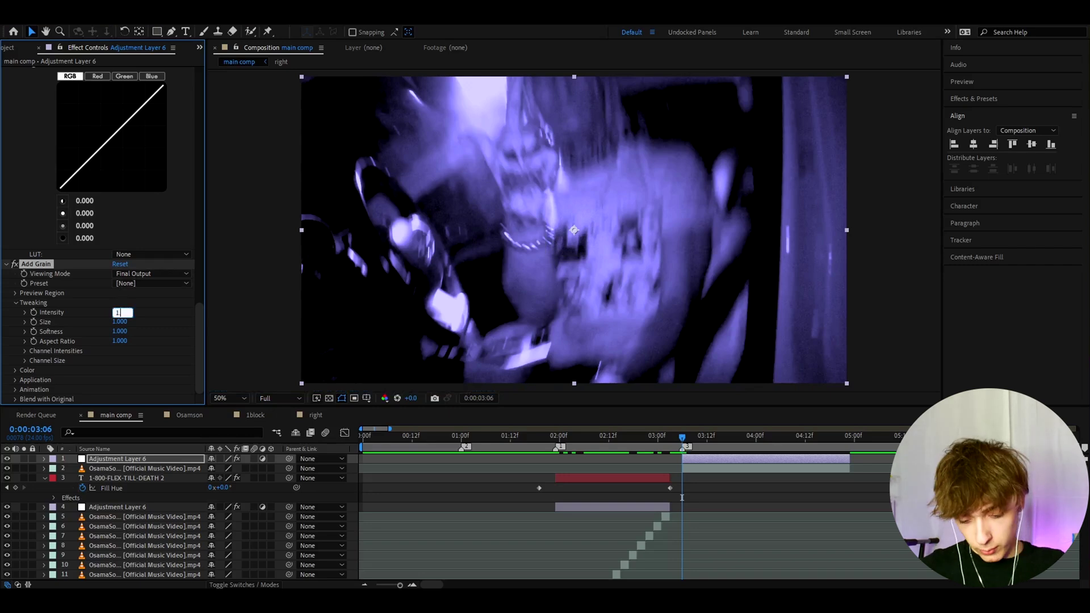
text(.2)
key(Return)
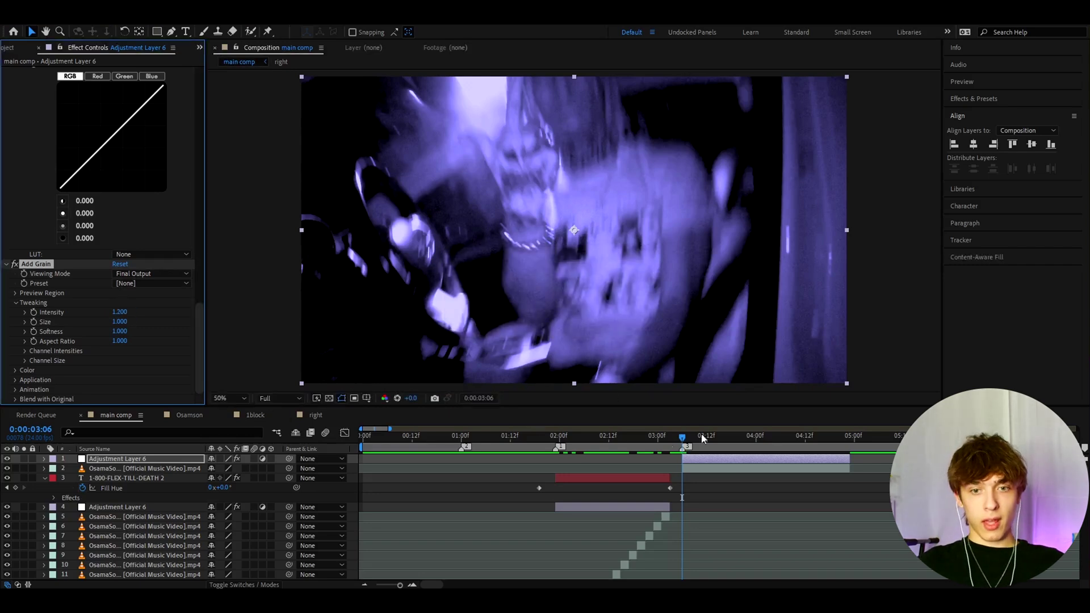
click(706, 438)
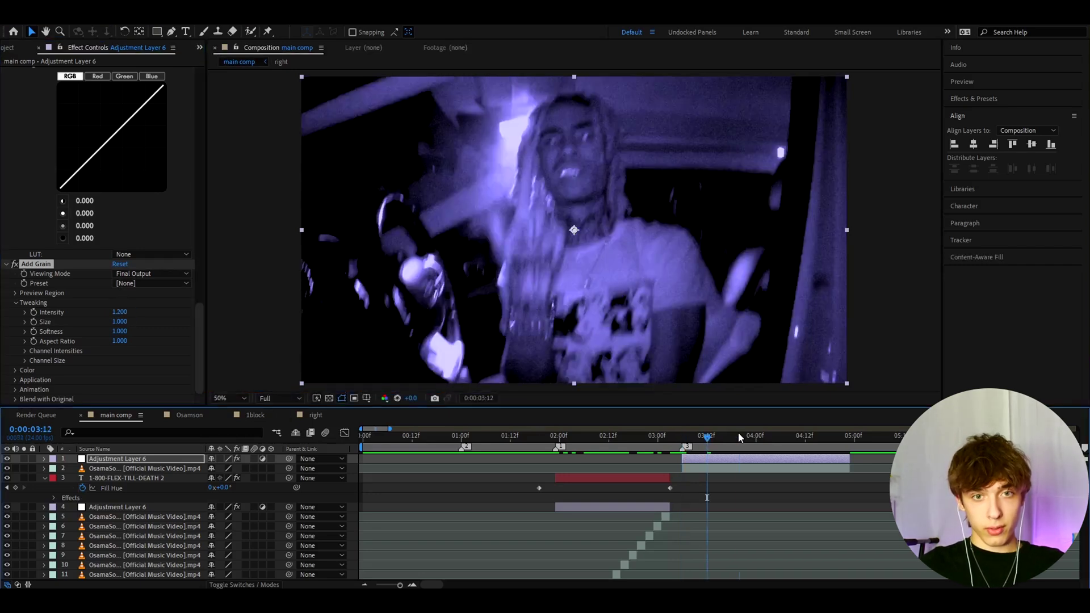
click(739, 434)
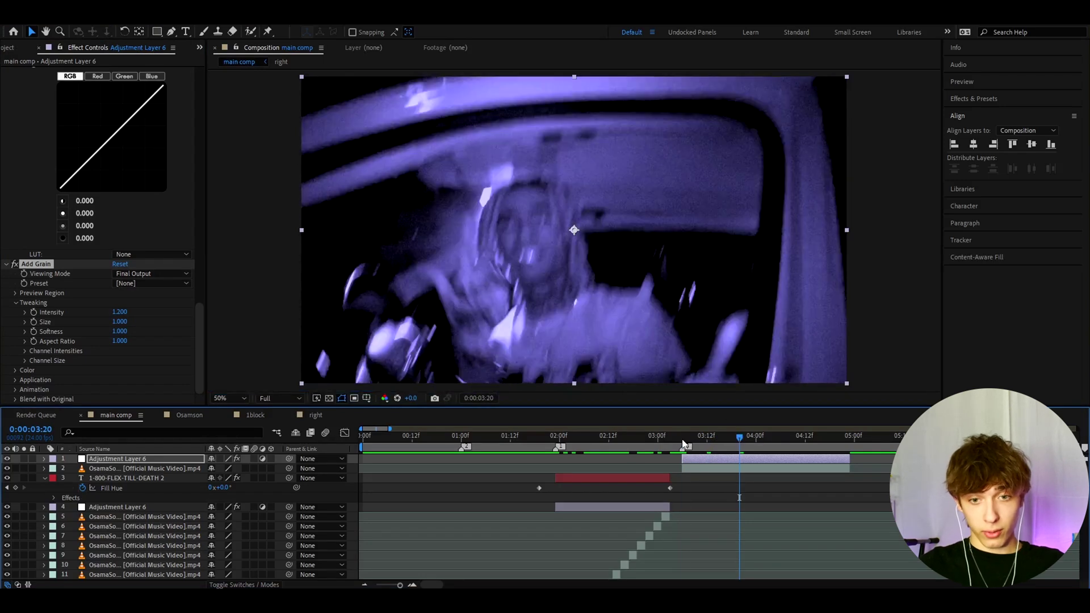
- Duplicate the topmost adjustment layer and delete all effects from the new copy
click(684, 444)
scroll(699, 472, up, 3)
click(709, 463)
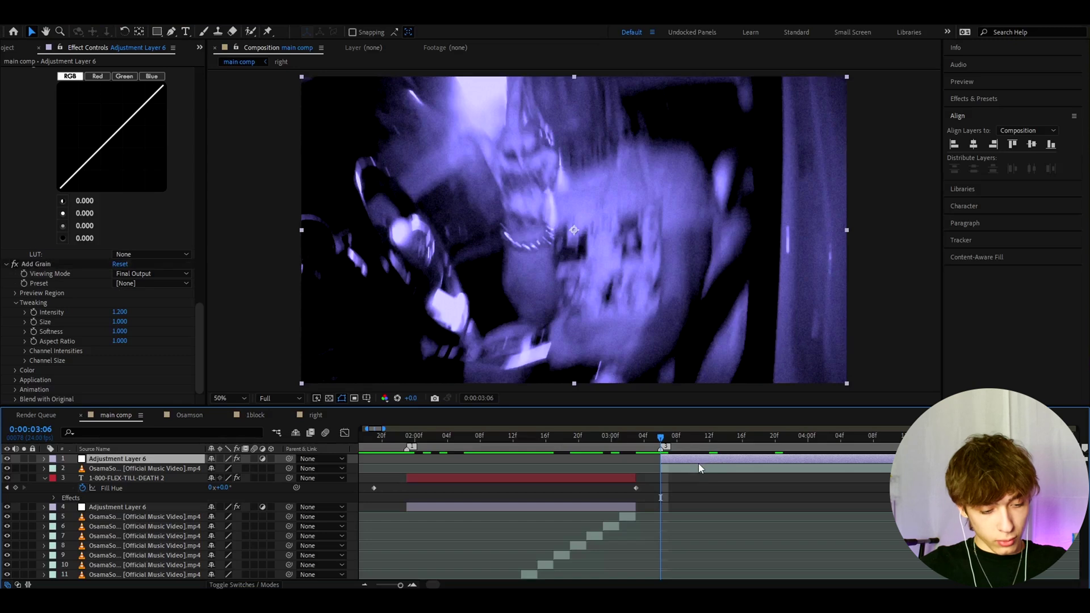
key(ctrl+d)
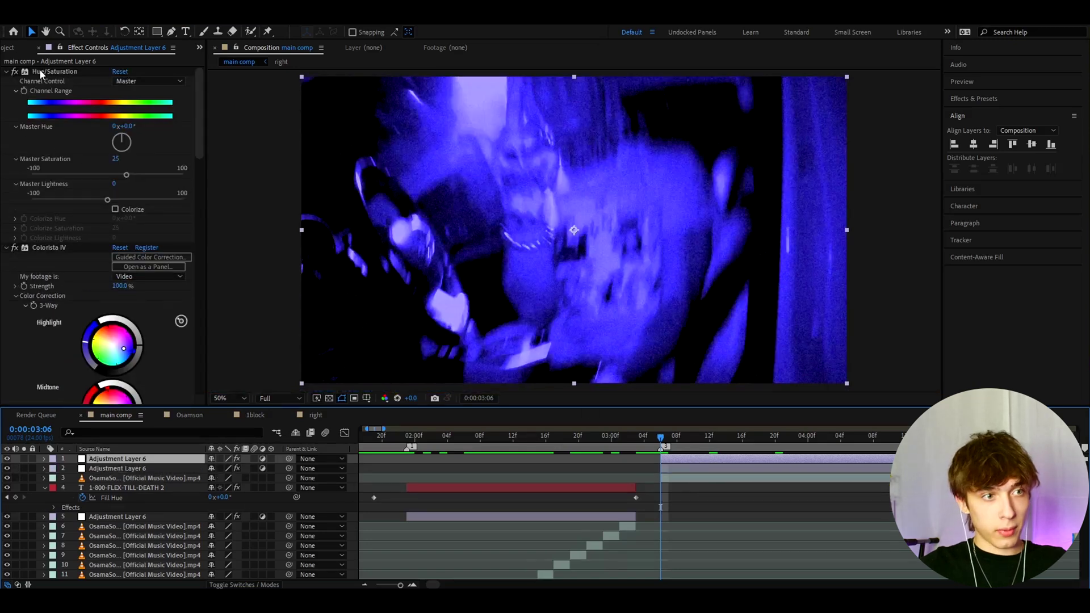
click(40, 71)
key(ctrl+a)
key(Delete)
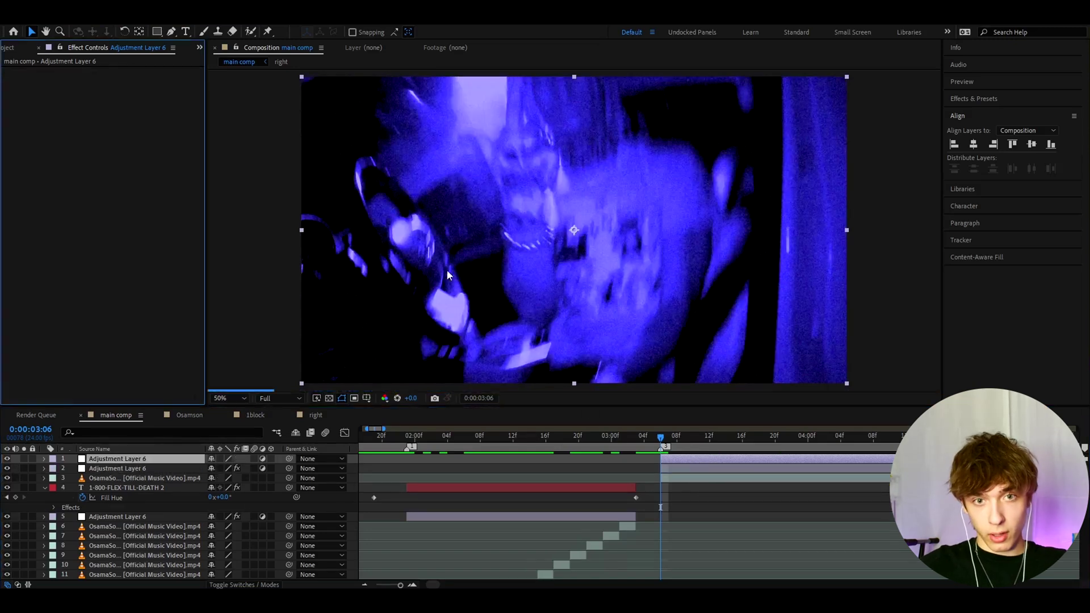
- Apply S_JpegDamage to the empty topmost adjustment layer, set its quality to 0.4, and check the look on another frame
key(ctrl+space)
text(s)
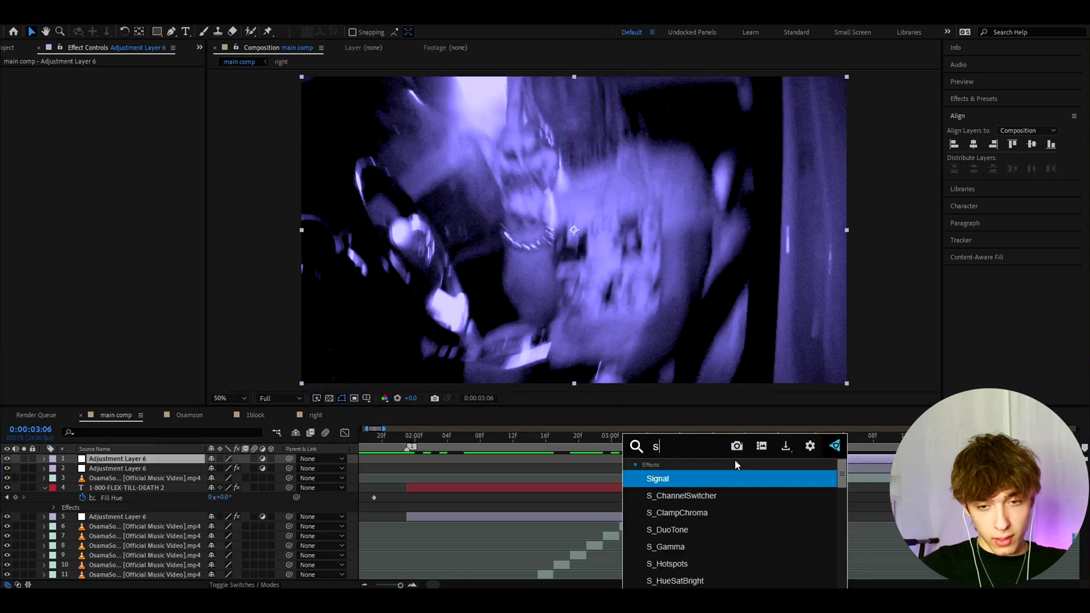
text(_jp)
key(Return)
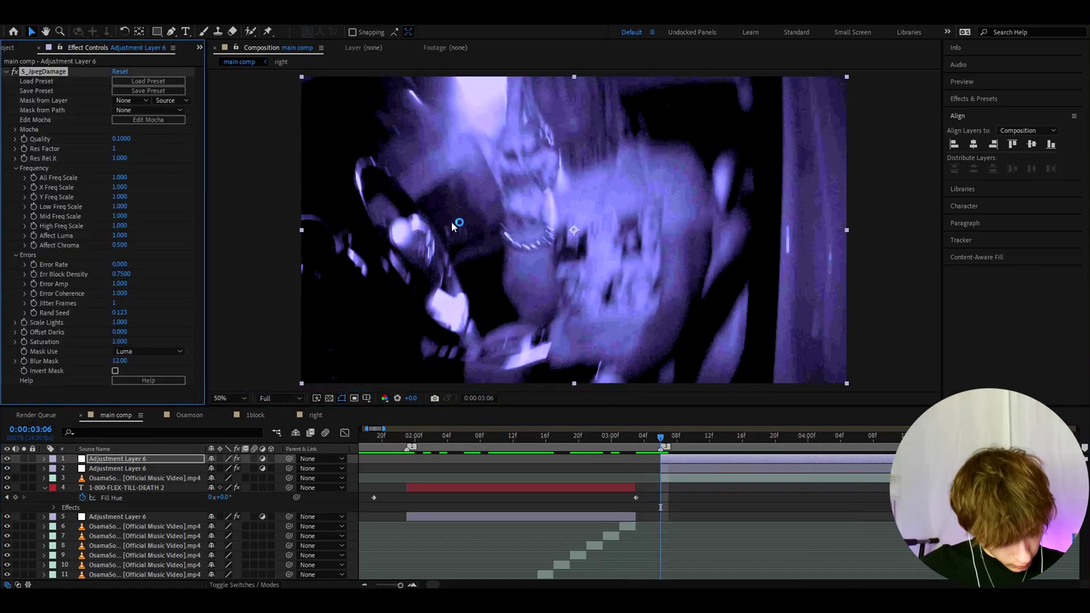
click(122, 139)
text(0.4)
key(Return)
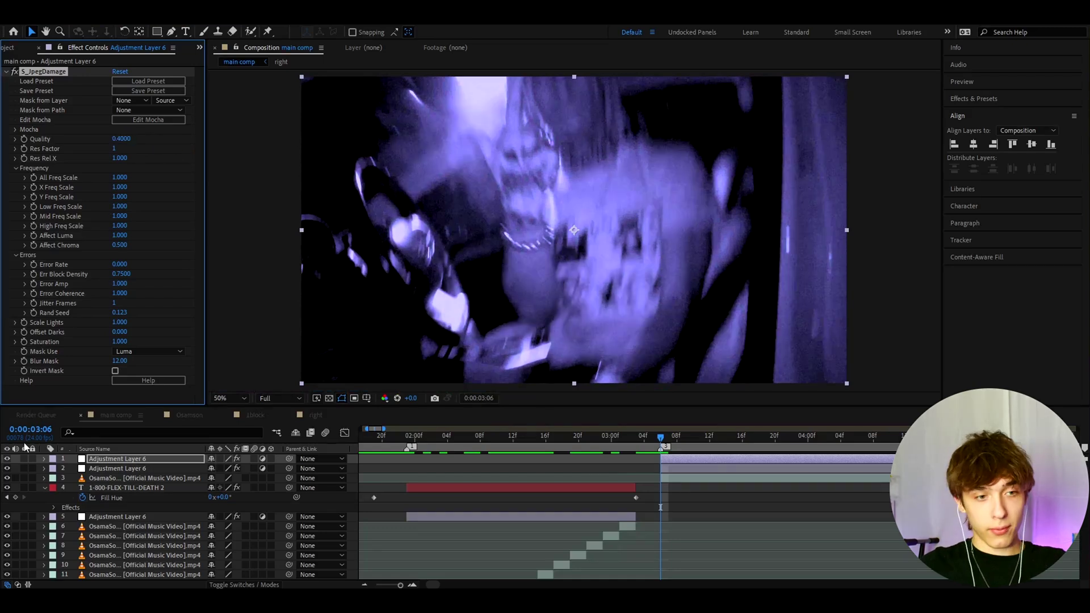
click(123, 139)
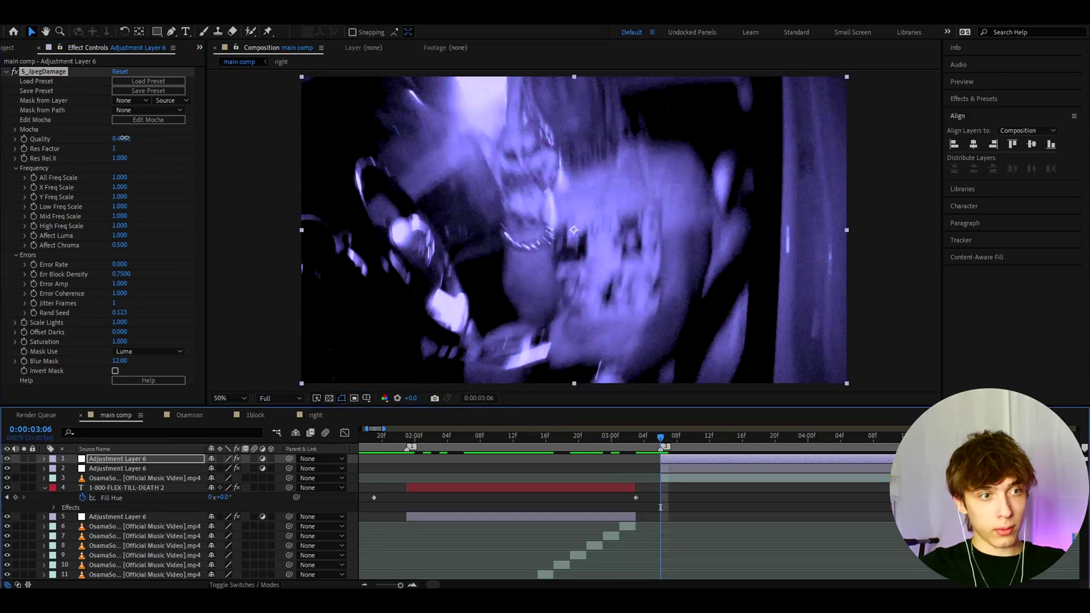
click(693, 435)
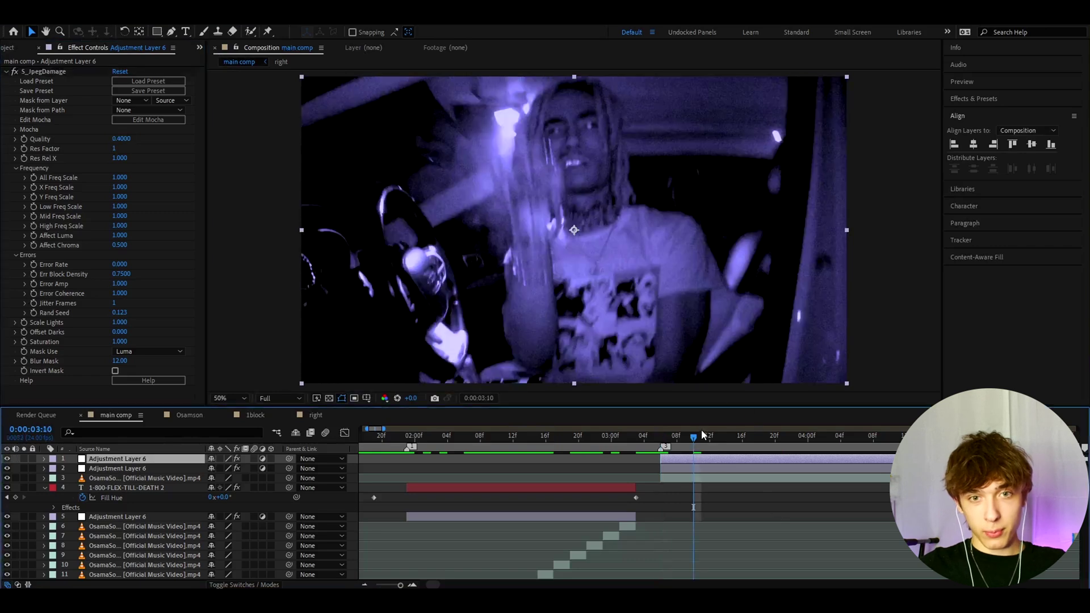
drag(699, 440, 662, 448)
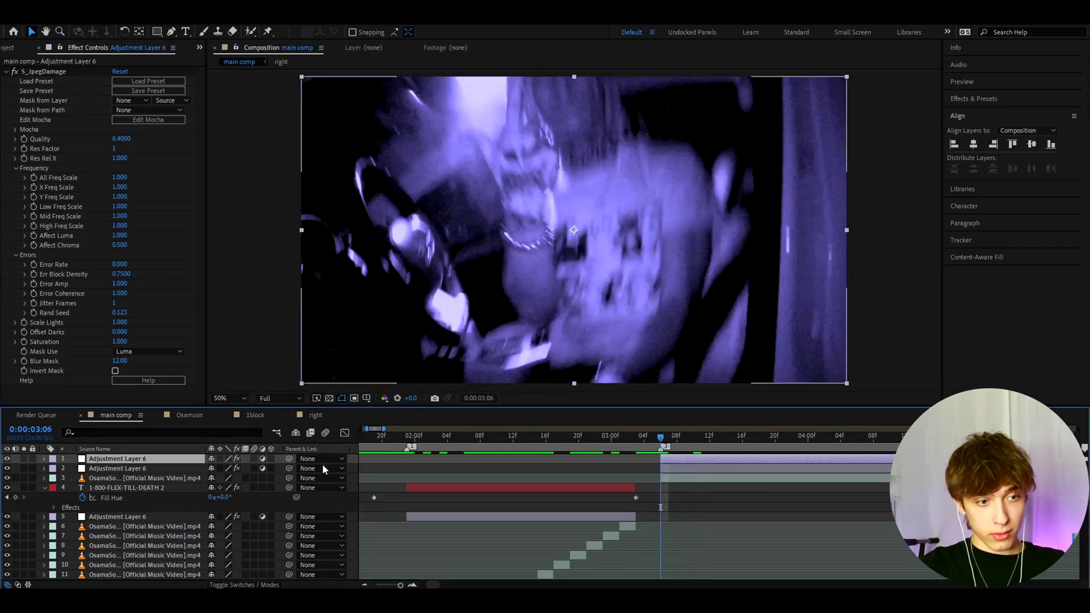
- Create a text layer reading "LIL O IS HAPPY," between the two topmost adjustment layers
click(131, 469)
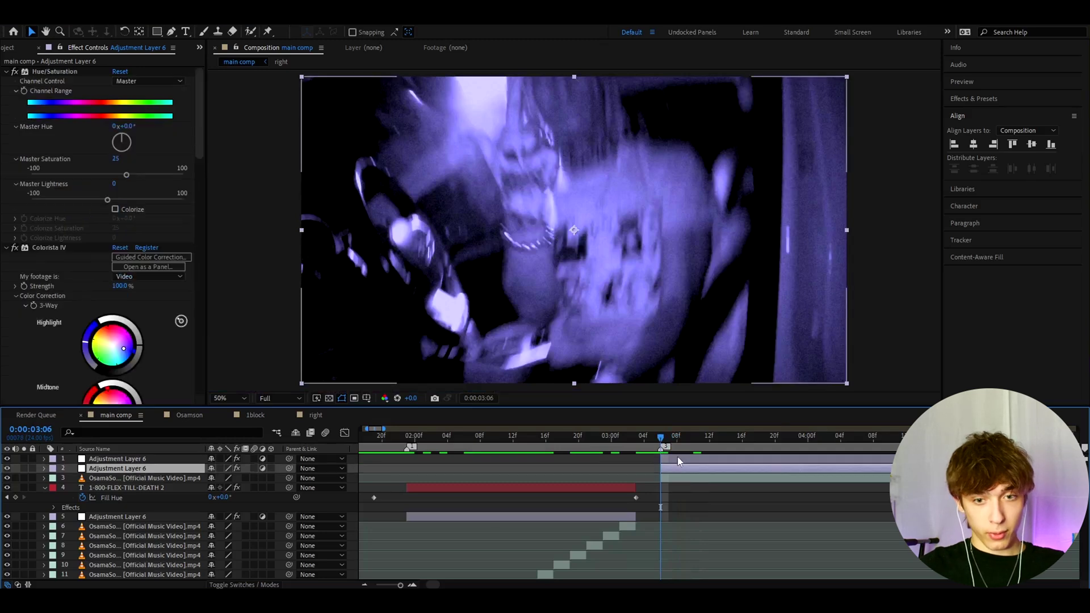
key(ctrl+t)
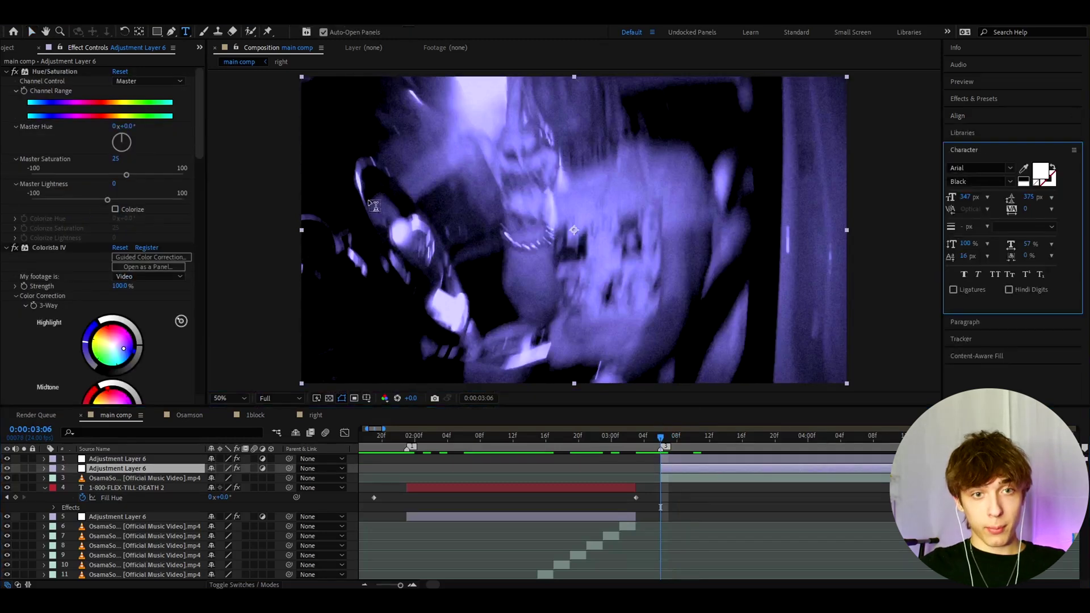
click(323, 172)
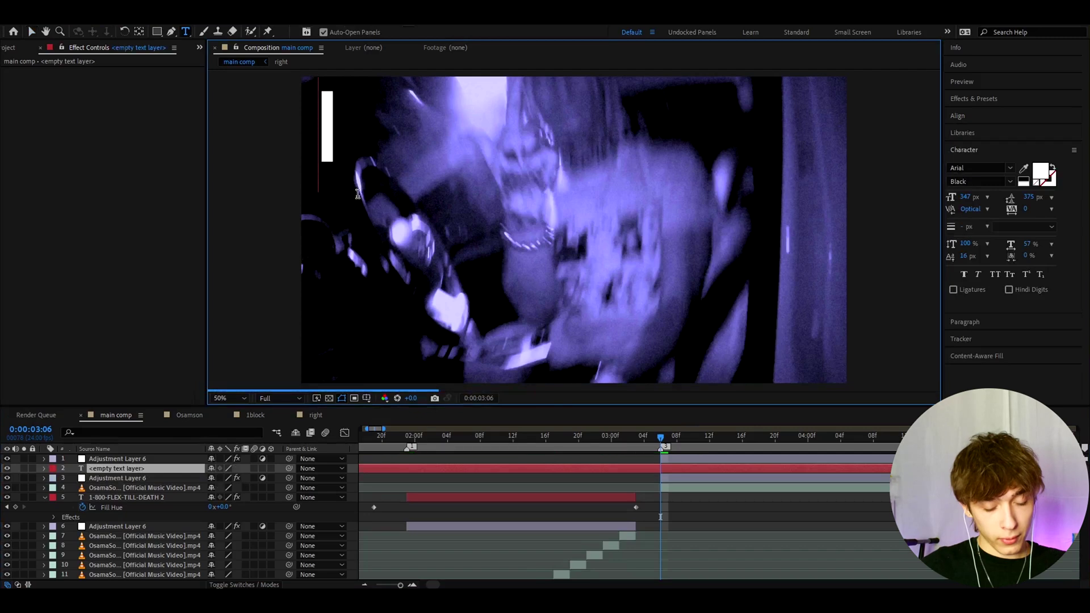
text(LIL O IS H)
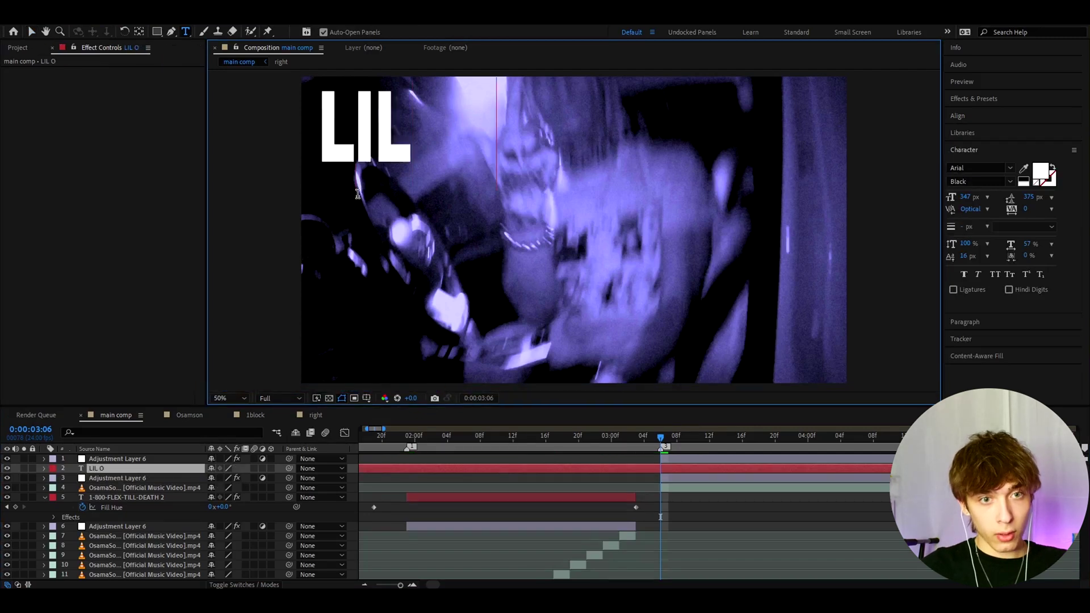
text(APPY)
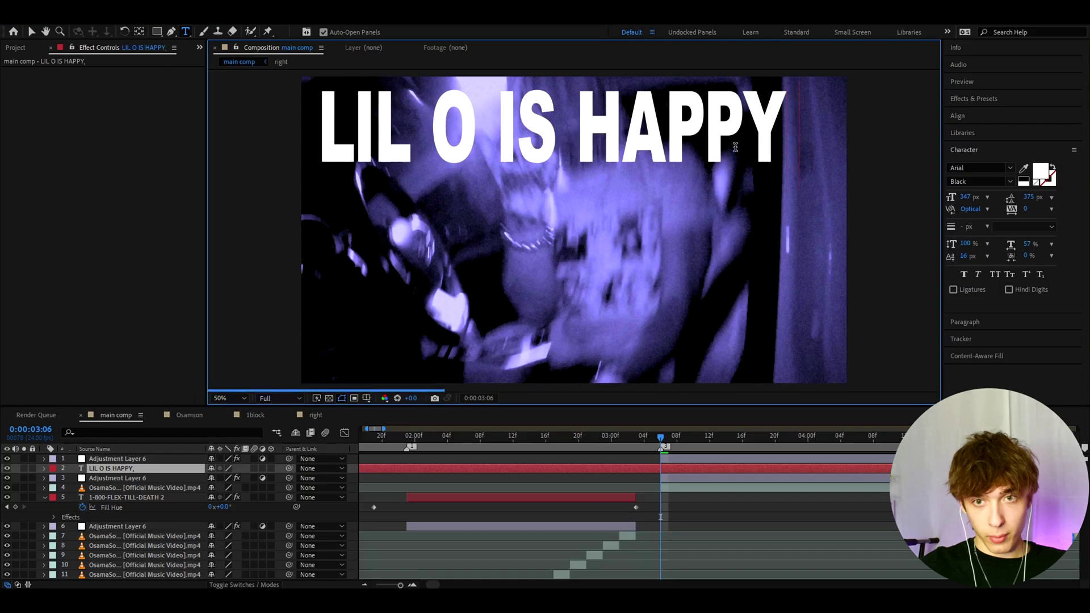
text(,)
- Trim the "LIL O IS HAPPY," text layer to run from 0:00:03:06 to 0:00:04:23, deleting the excess parts
key(ctrl+shift+d)
key(Caps_Lock)
click(653, 477)
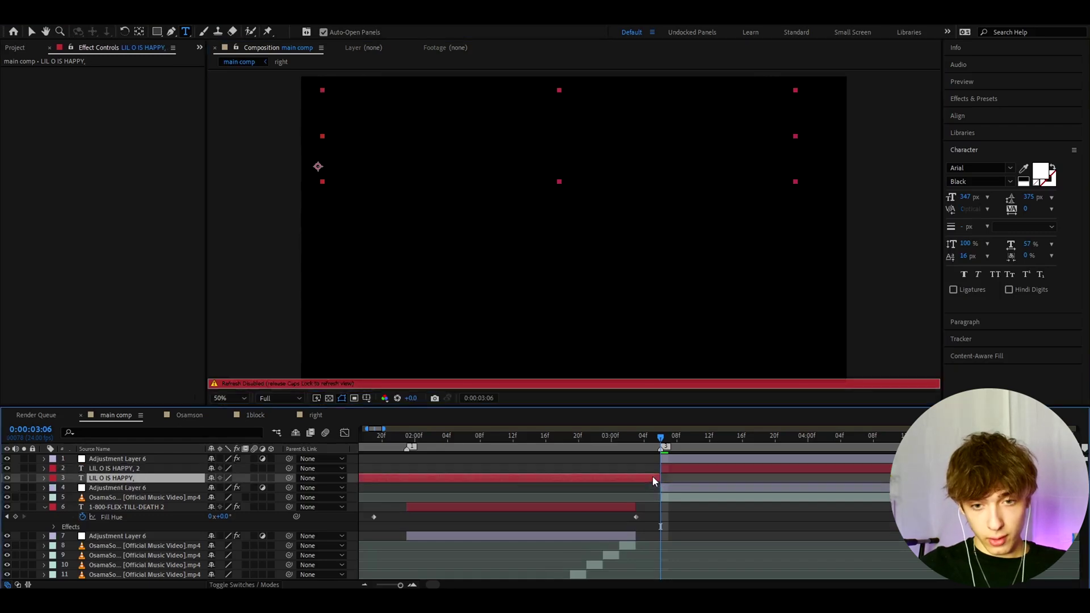
key(Caps_Lock)
key(Delete)
key(k)
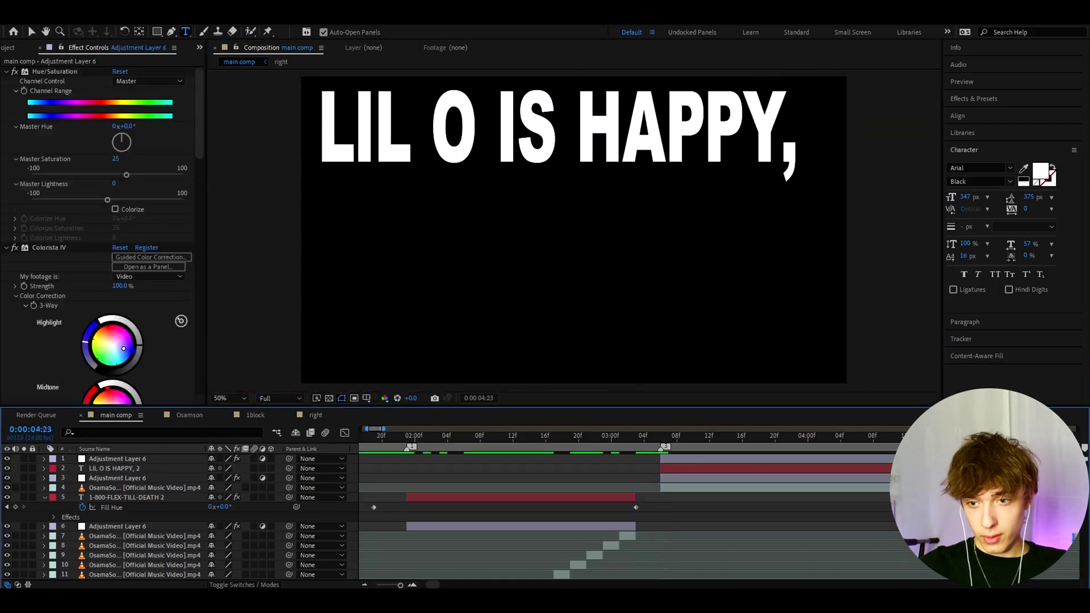
click(885, 468)
key(ctrl+shift+d)
key(Delete)
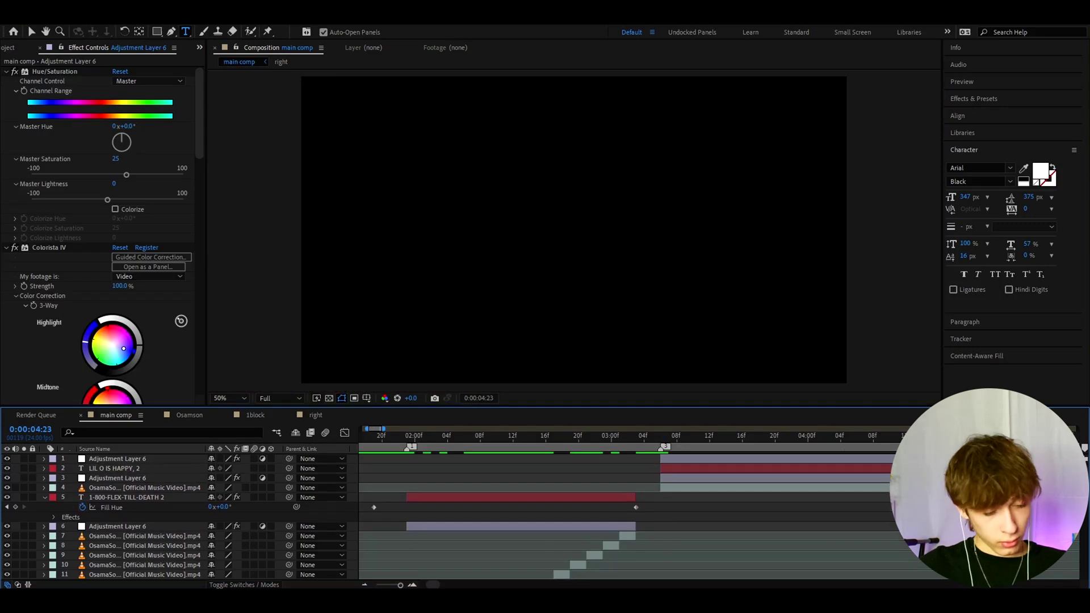
key(space)
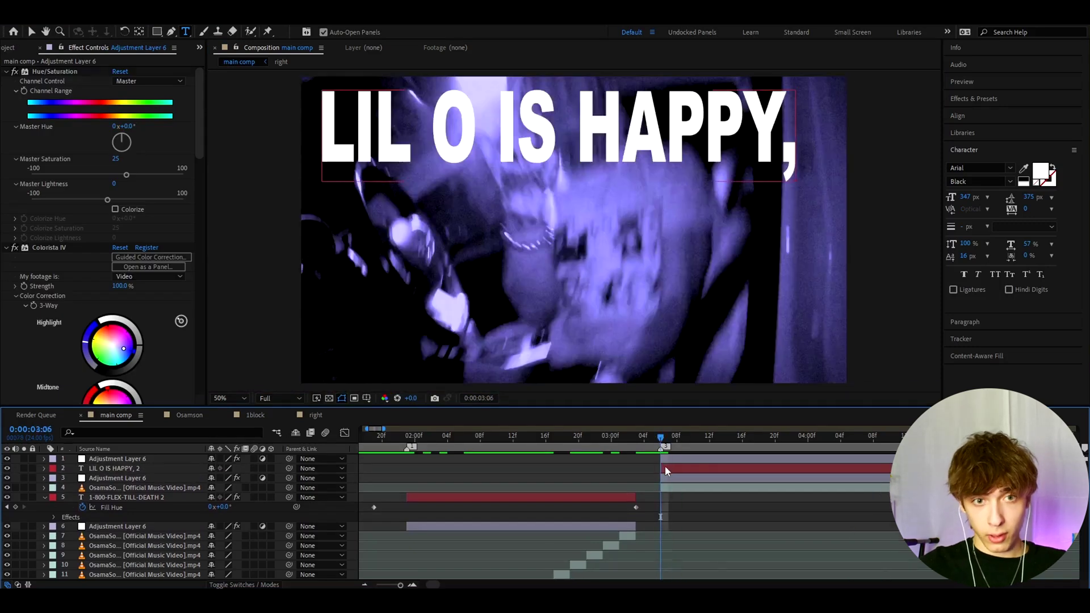
- Center the text layer's anchor point and align the text horizontally and vertically to the middle of the composition
click(666, 471)
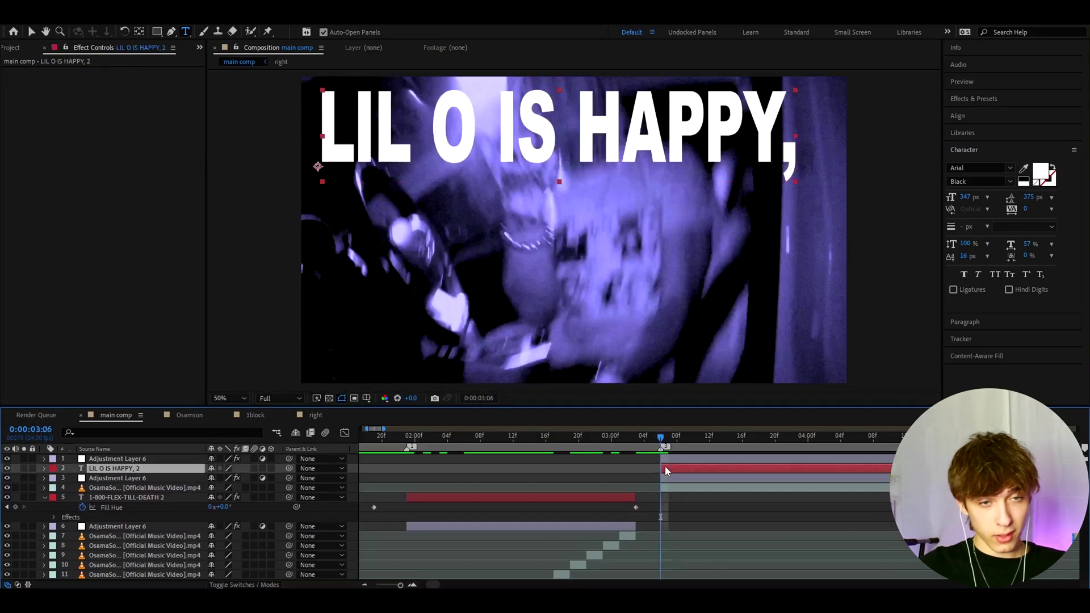
double_click(138, 32)
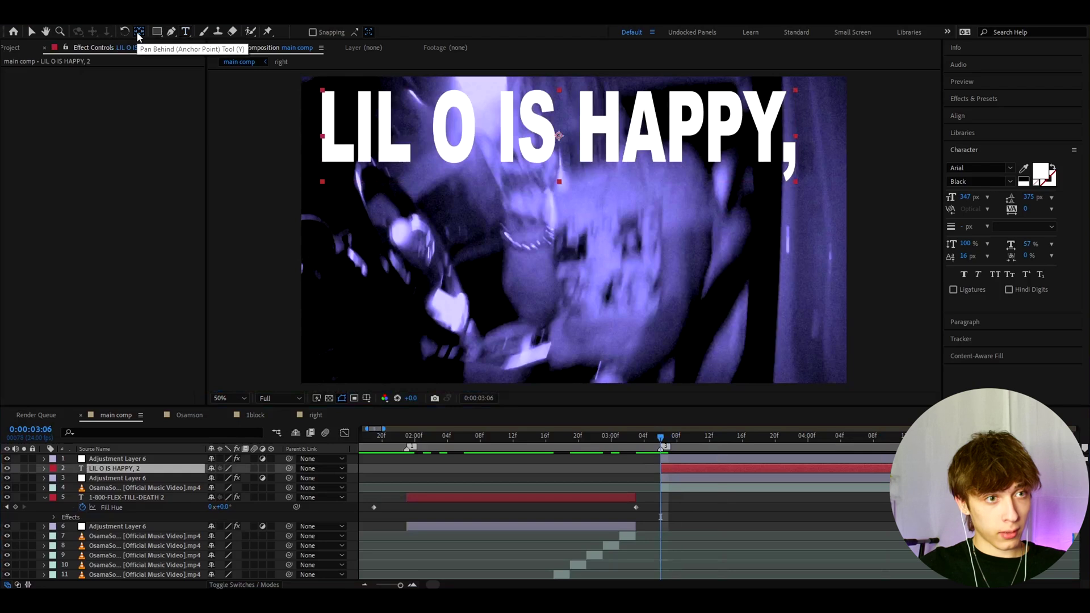
click(31, 31)
click(965, 116)
click(973, 147)
click(1031, 145)
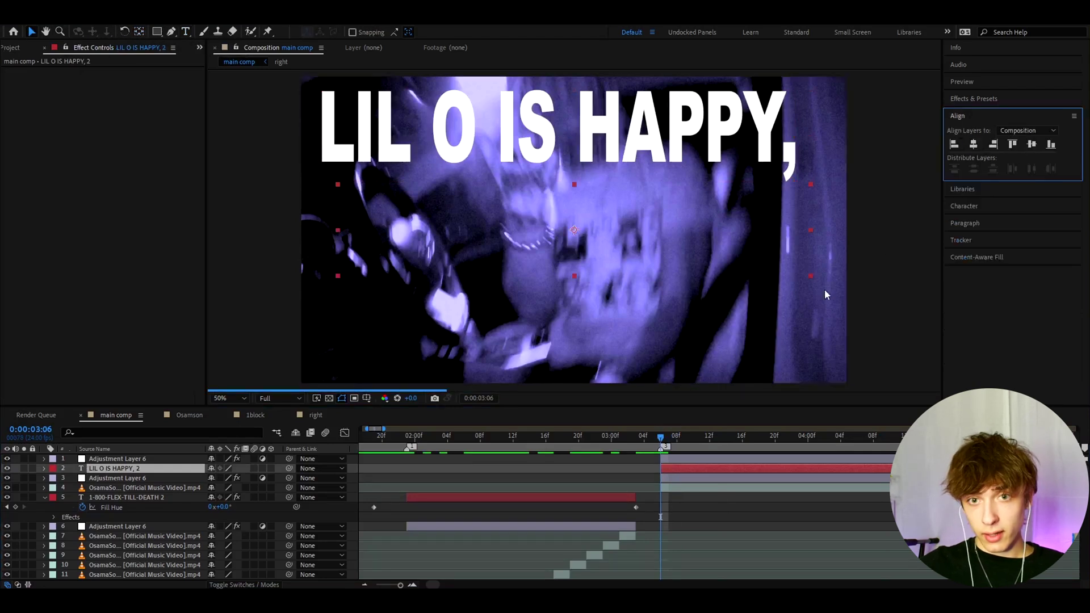
- Set the "LIL O IS HAPPY," text layer's scale to 120% horizontally and 65% vertically
click(680, 467)
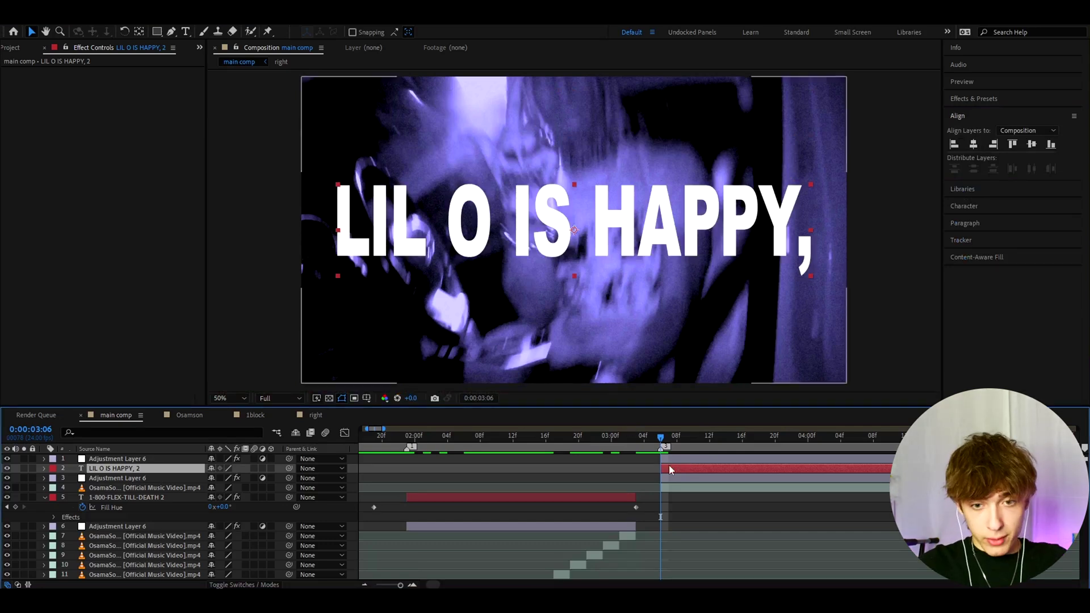
key(s)
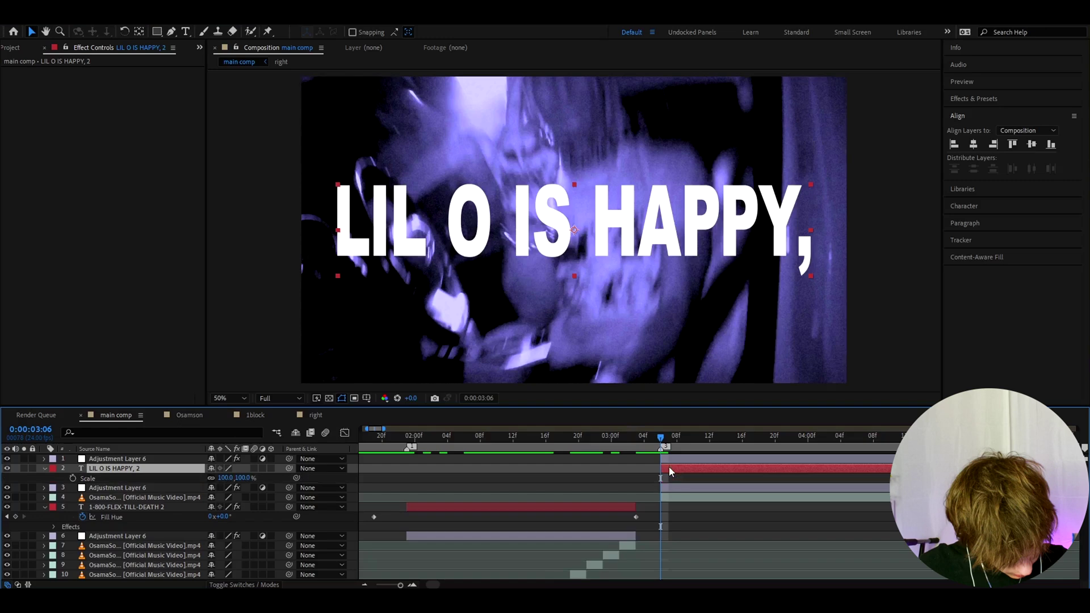
click(226, 478)
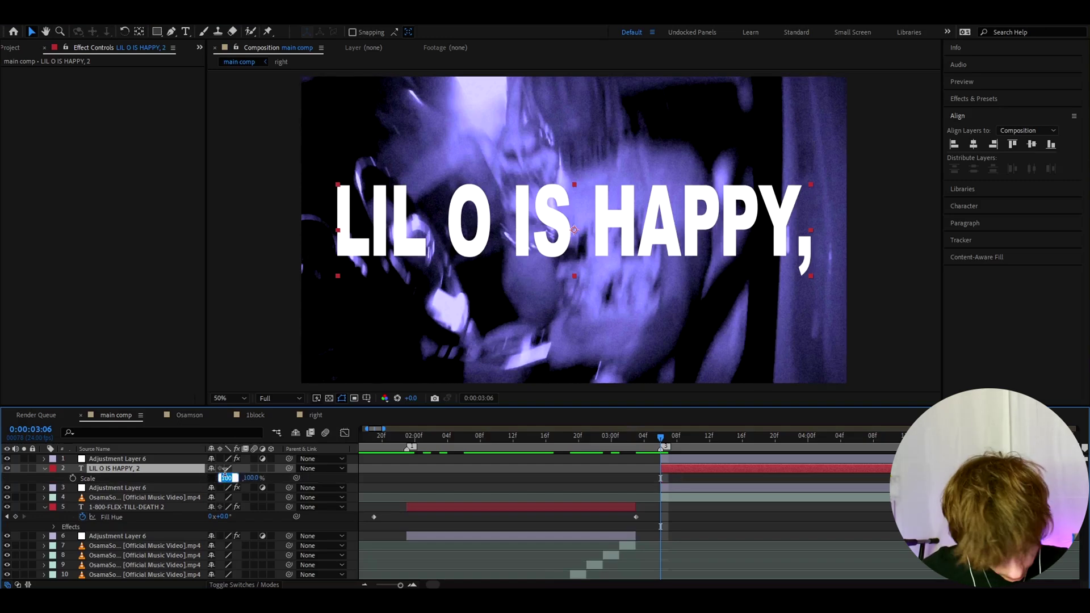
text(120)
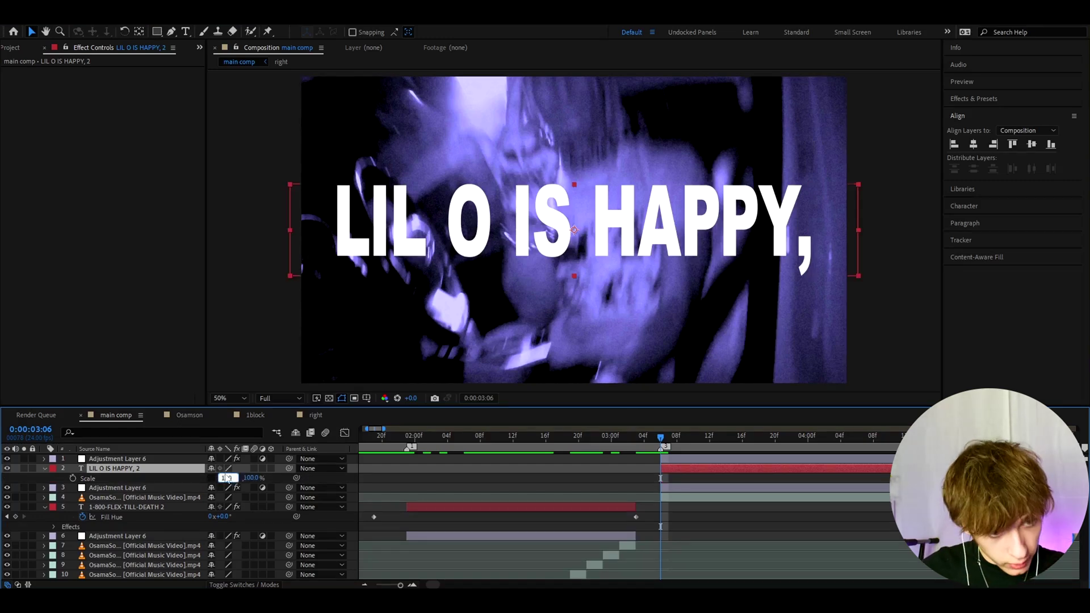
key(Tab)
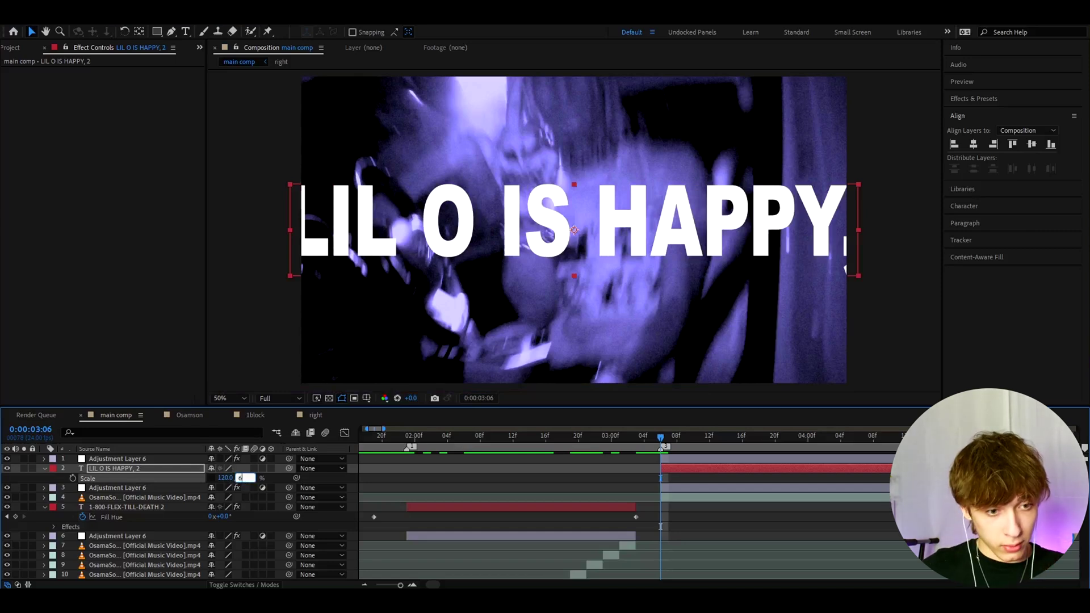
key(Return)
key(ctrl+t)
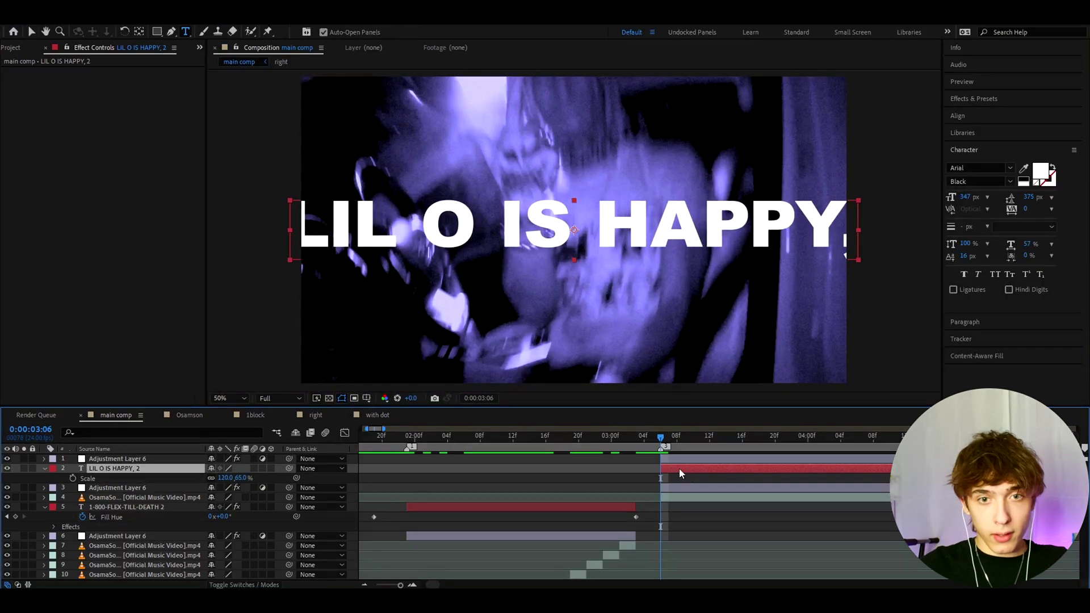
- Set the "LIL O IS HAPPY," text's font style to Bold and recenter it horizontally in the composition
double_click(679, 468)
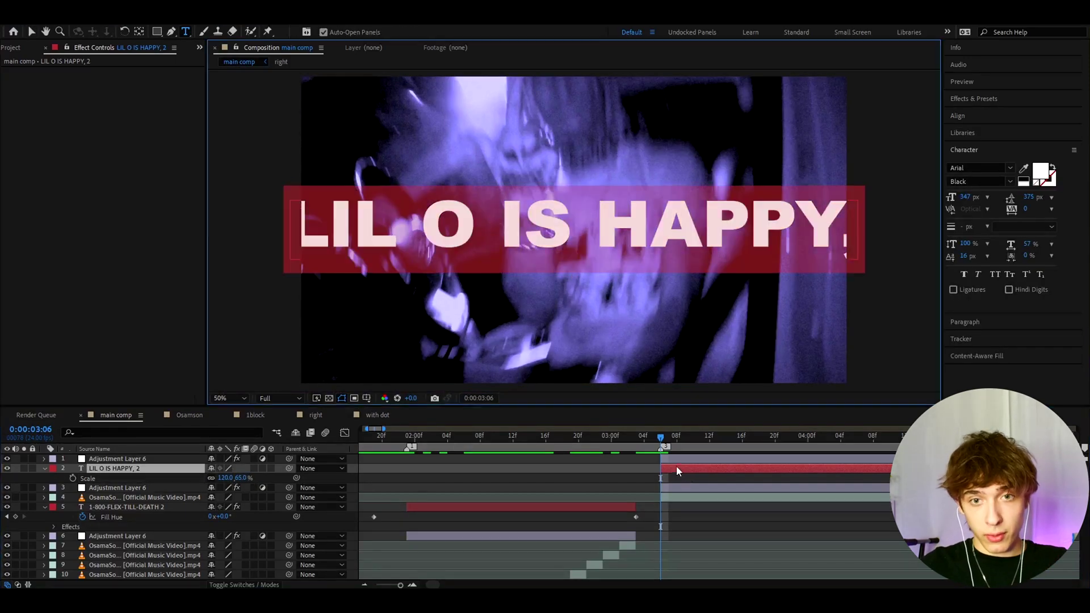
click(1011, 181)
click(965, 268)
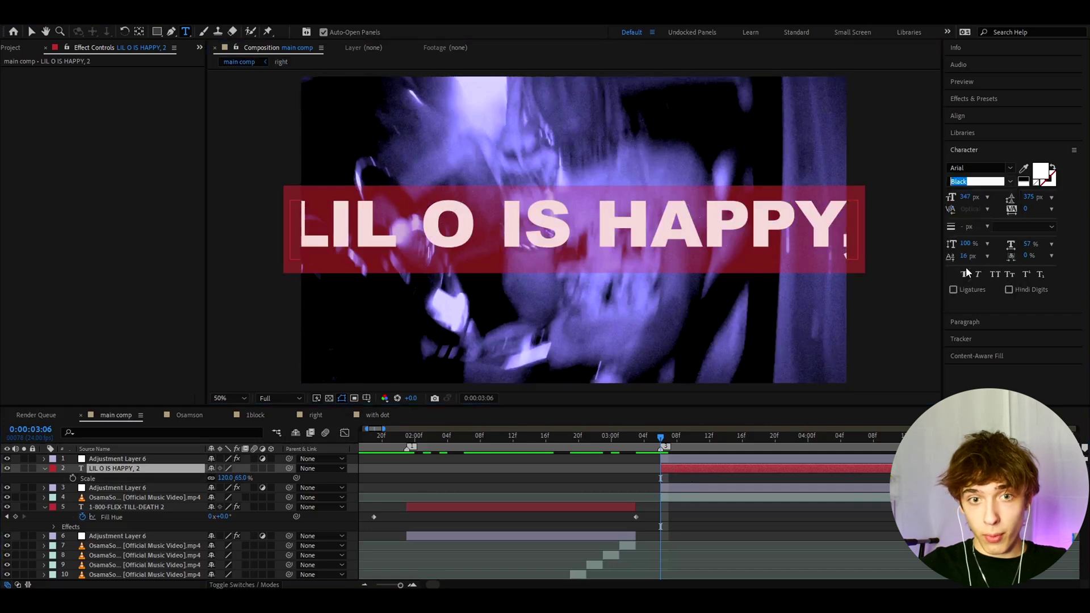
text(Bold)
click(140, 31)
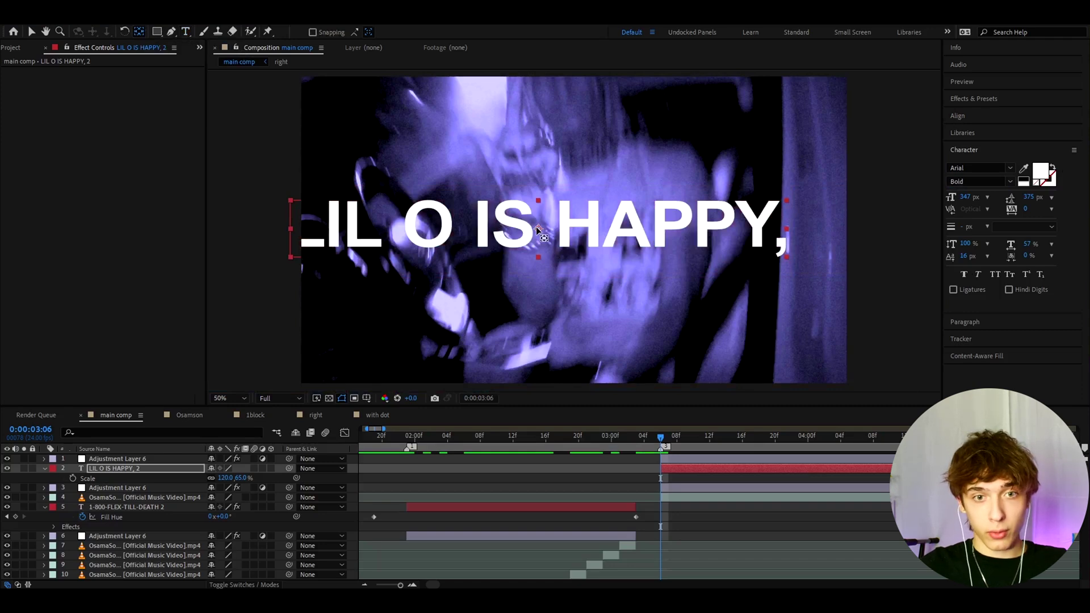
click(960, 116)
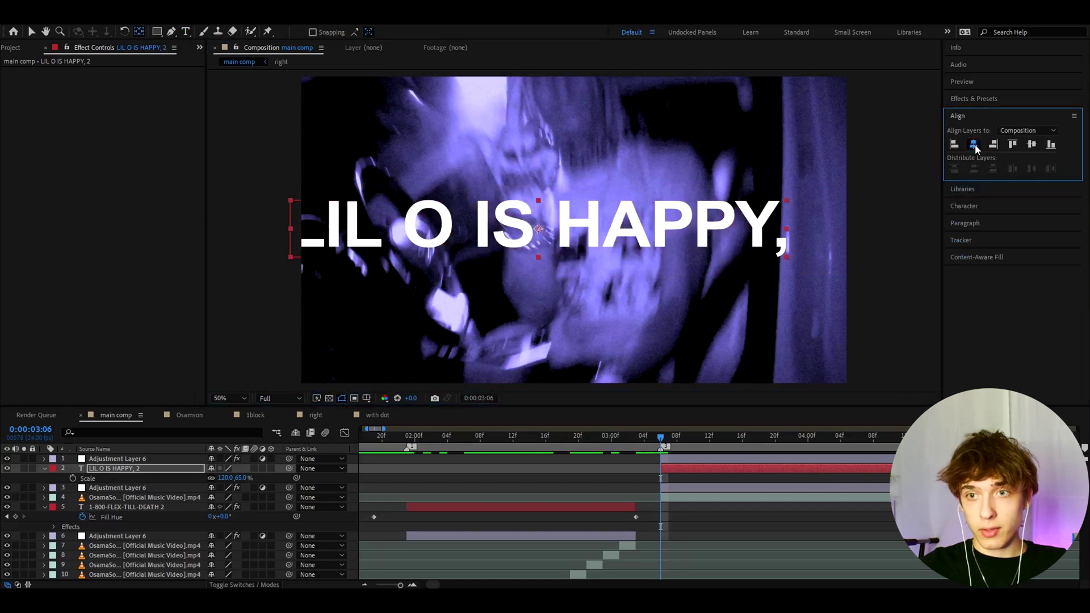
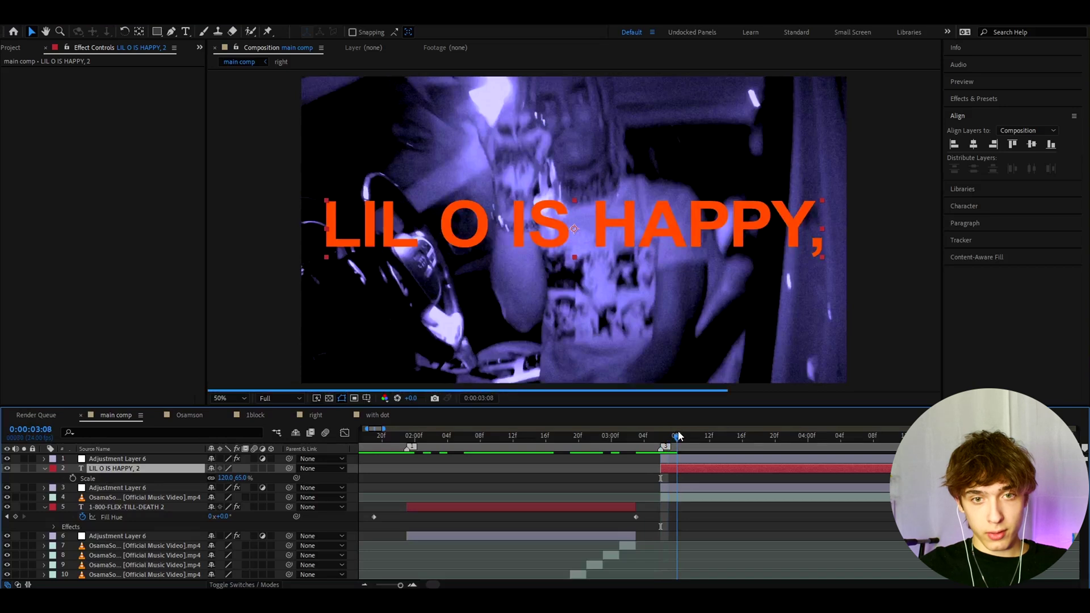
- Split the "LIL O IS HAPPY," text layer at 0:00:03:08, 0:00:03:11 and 0:00:03:12, deleting the part after the last split
mouse_move(678, 436)
mouse_down()
mouse_move(662, 437)
mouse_move(677, 436)
mouse_up()
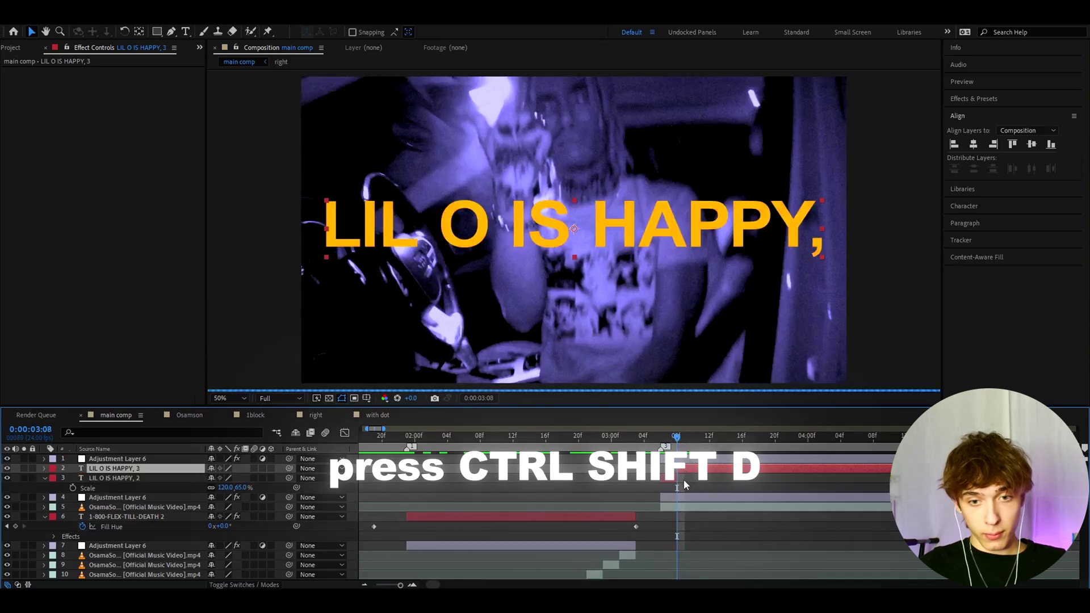
key(ctrl+shift+d)
drag(673, 437, 720, 437)
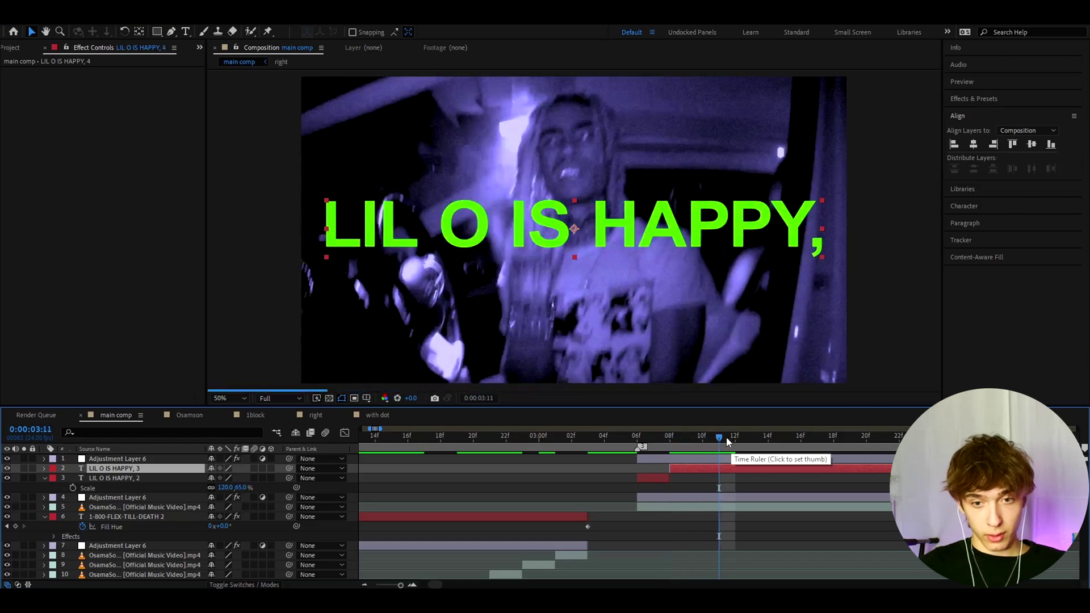
key(ctrl+shift+d)
drag(720, 439, 731, 436)
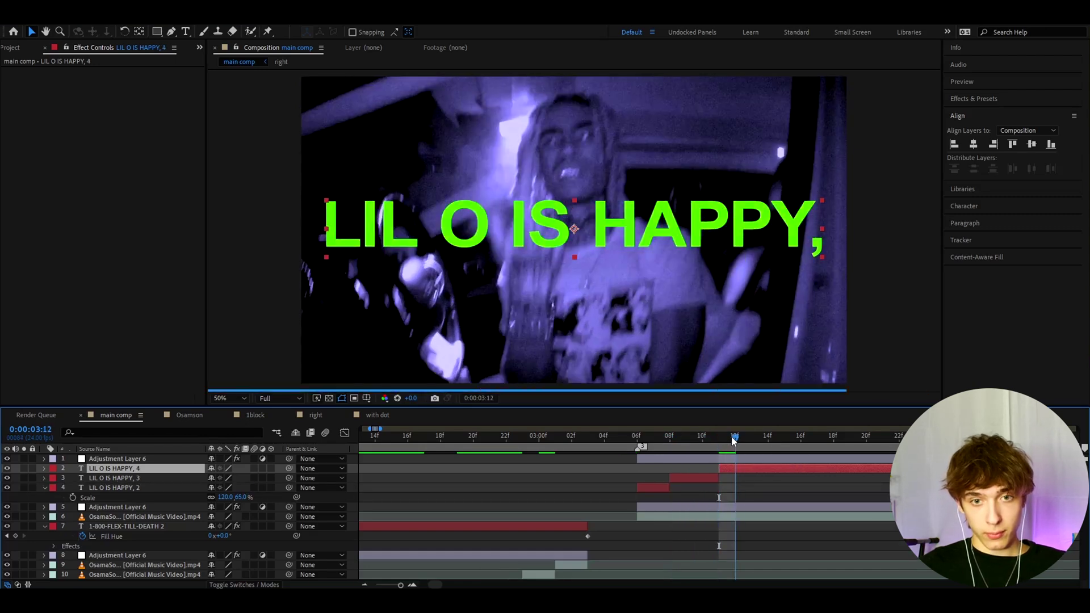
key(ctrl+shift+d)
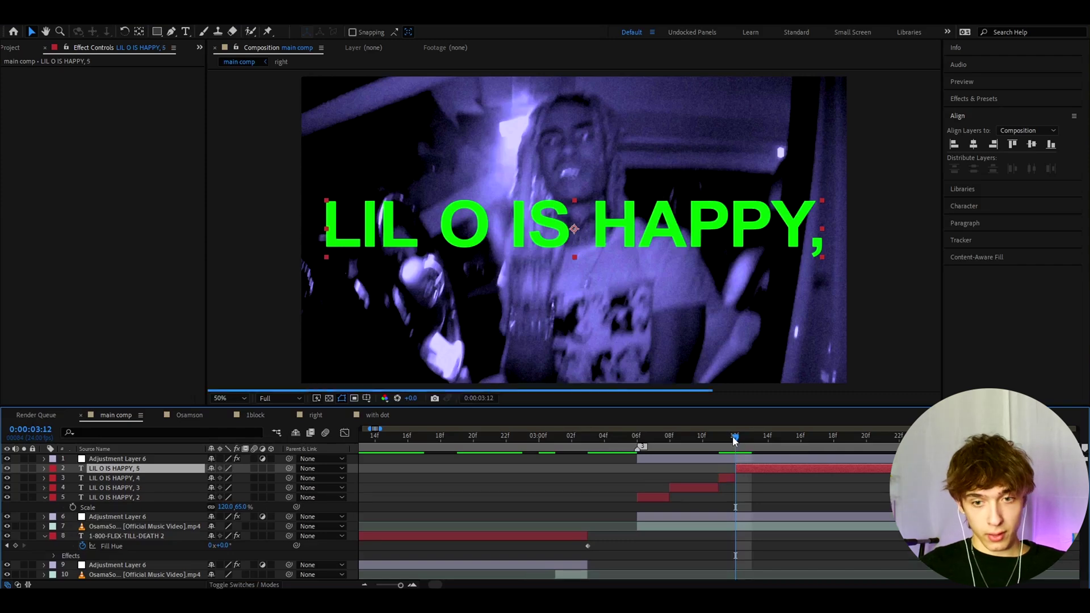
key(Delete)
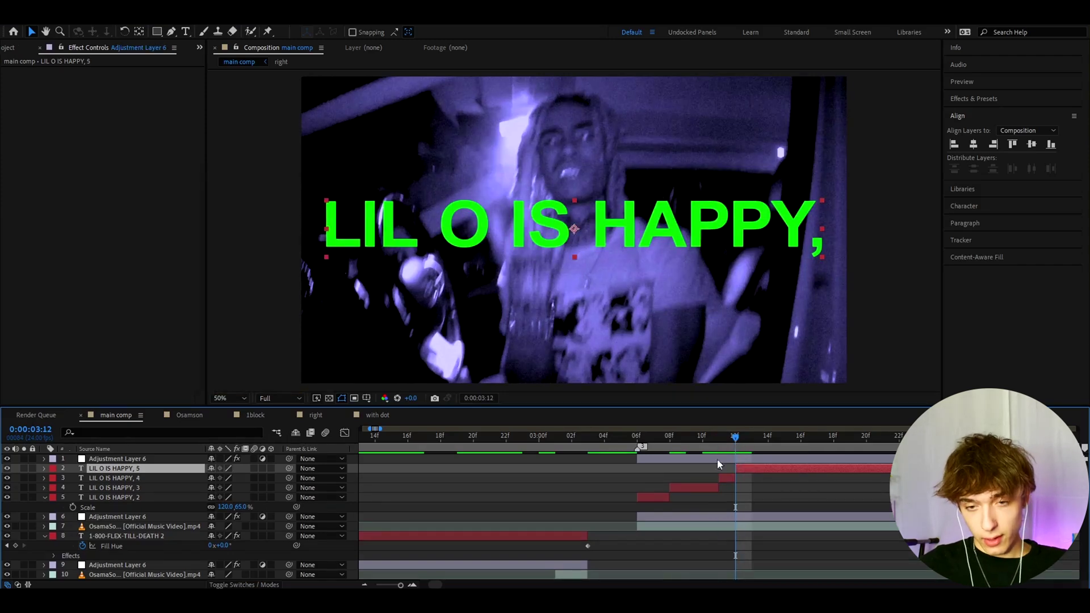
- Set the scale of the text piece starting at 0:00:03:08 to 123.5% horizontally and 66.9% vertically
drag(731, 437, 679, 465)
click(677, 478)
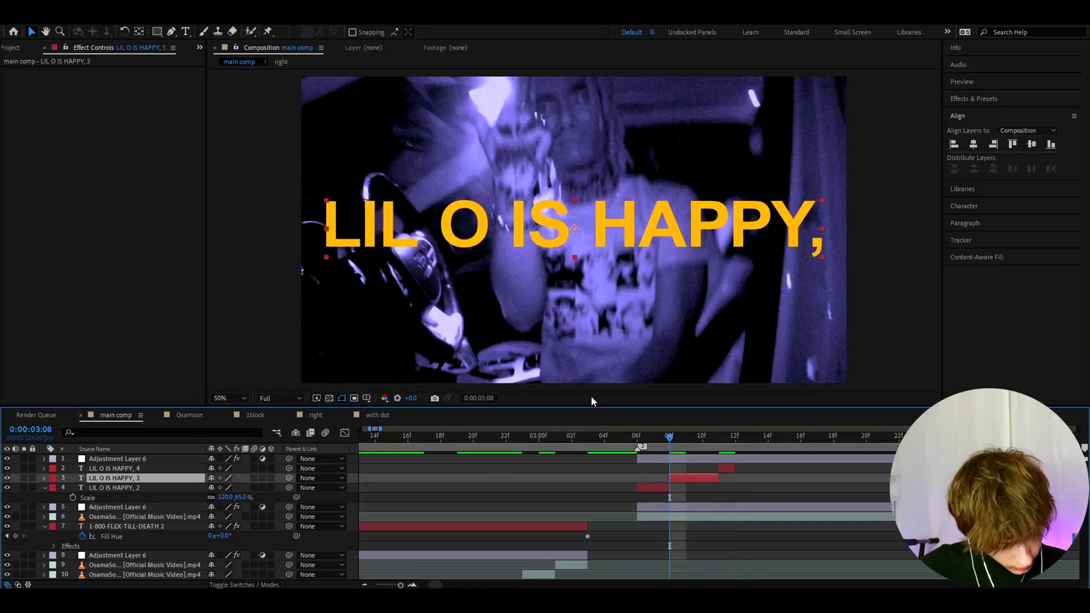
key(s)
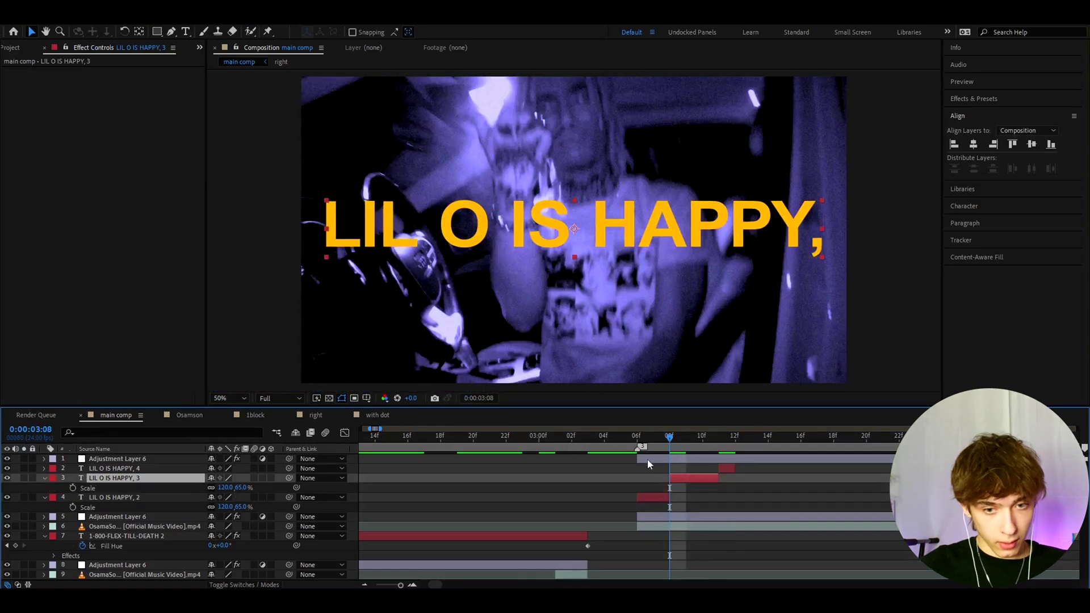
click(226, 487)
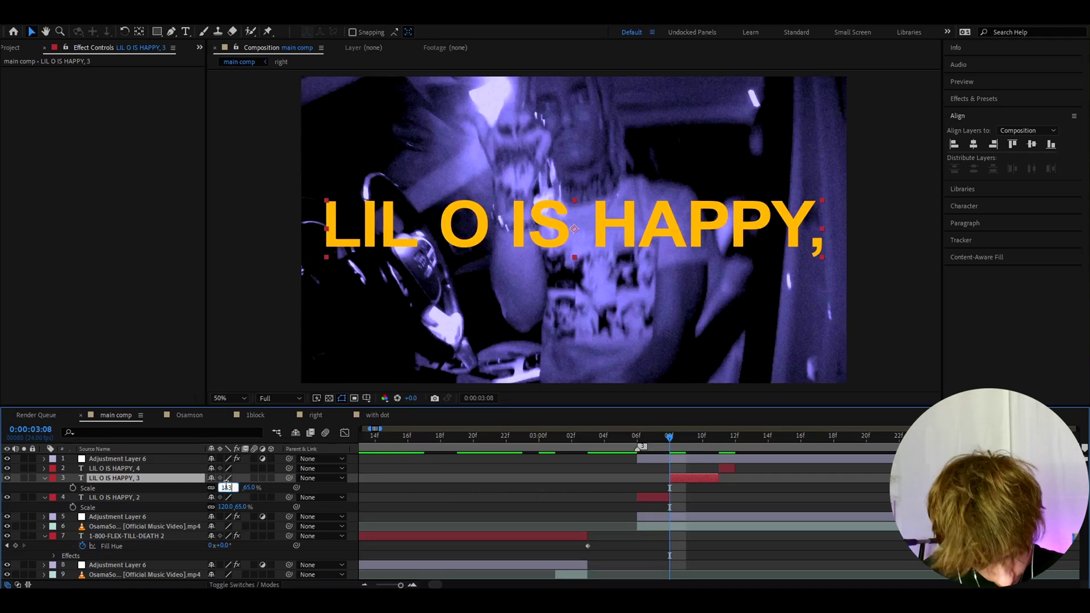
key(Return)
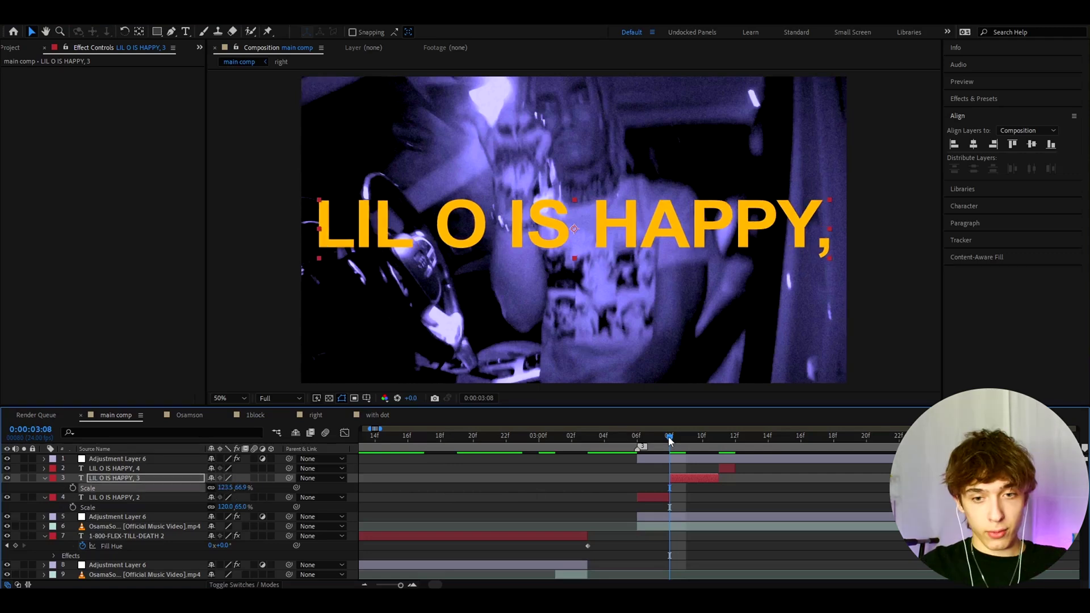
- Add a Drop Shadow to the "LIL O IS HAPPY, 3" layer with shadow color FF0000 and a direction of 200°
drag(669, 438, 693, 438)
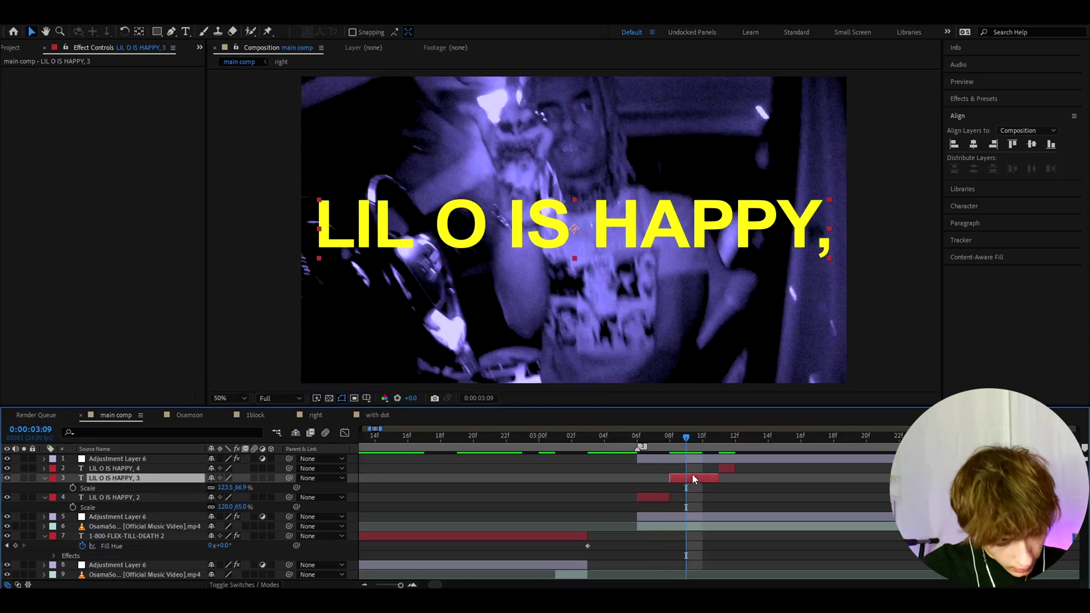
key(ctrl+space)
text(drop)
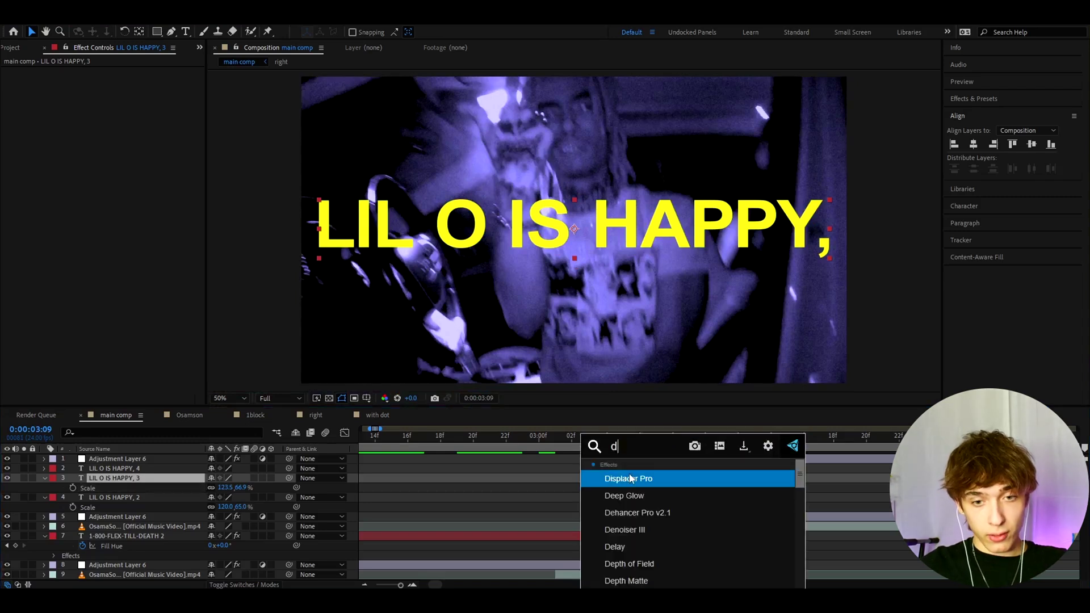
key(Return)
click(117, 82)
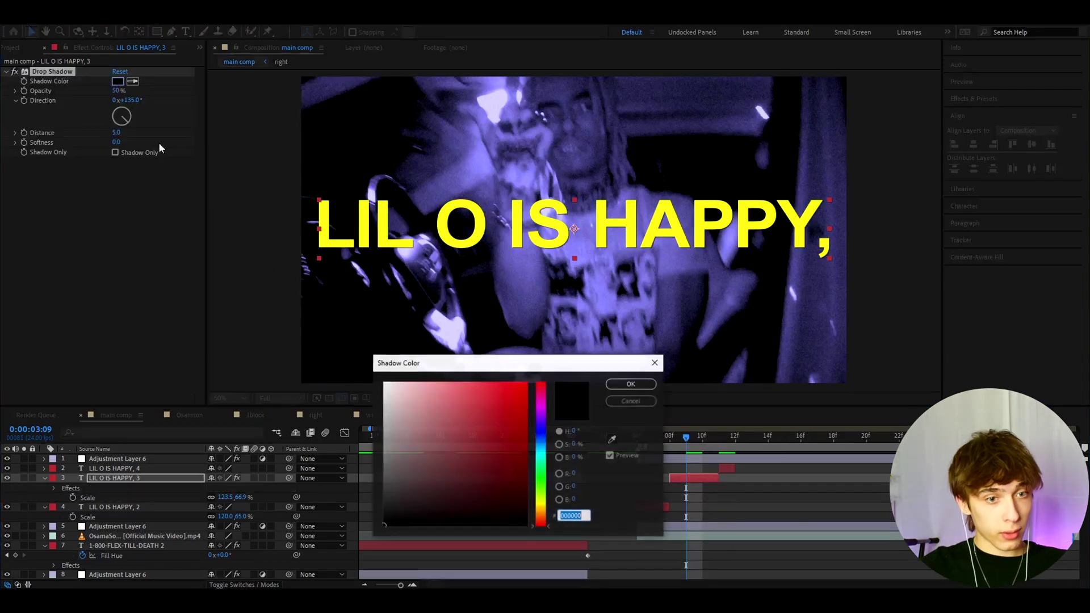
drag(437, 397, 569, 376)
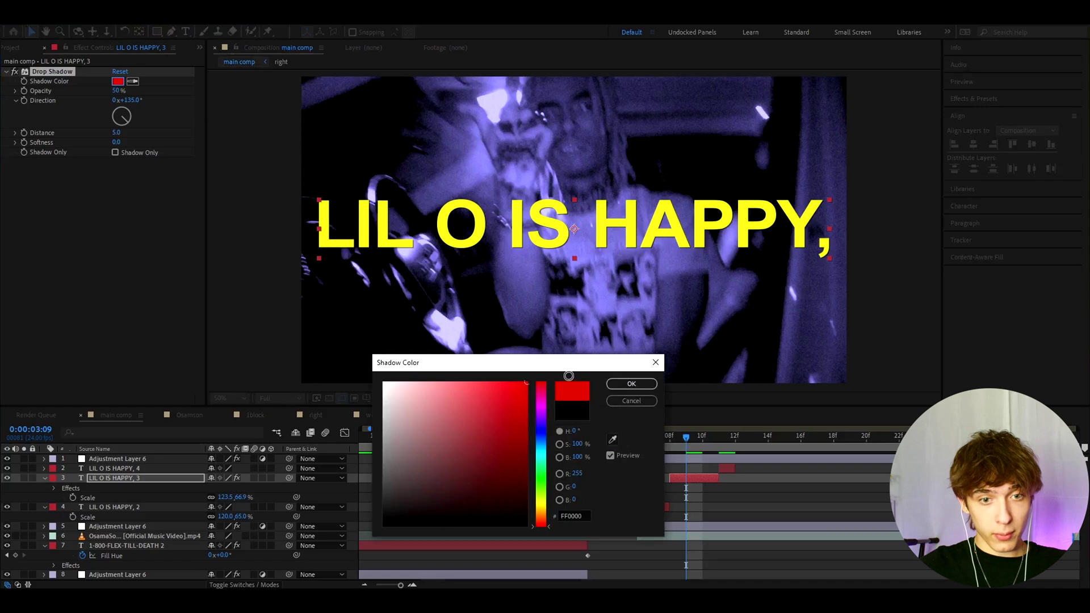
click(624, 386)
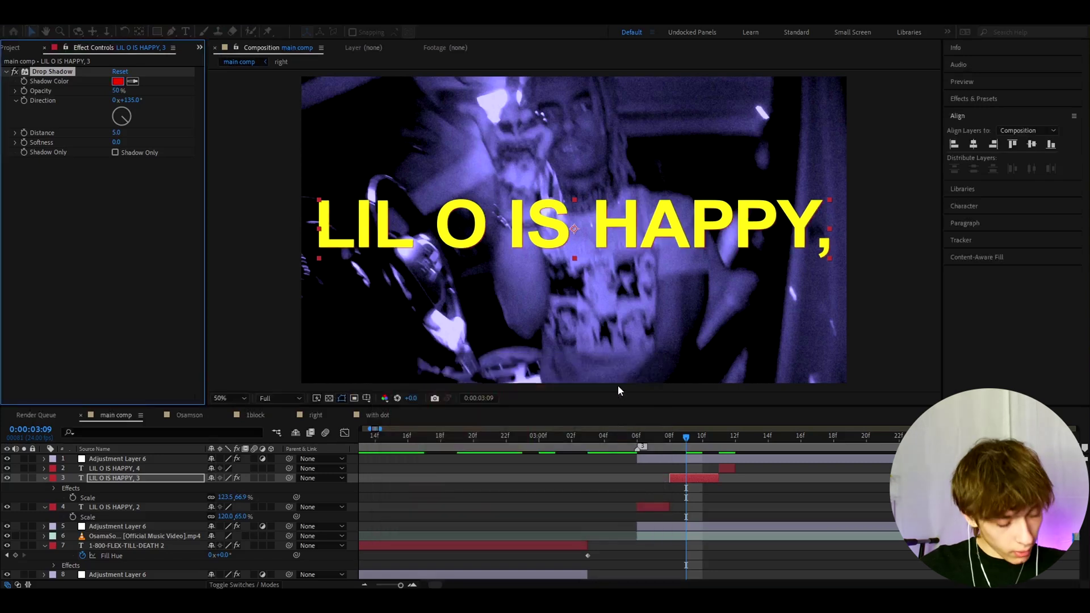
click(129, 100)
key(Return)
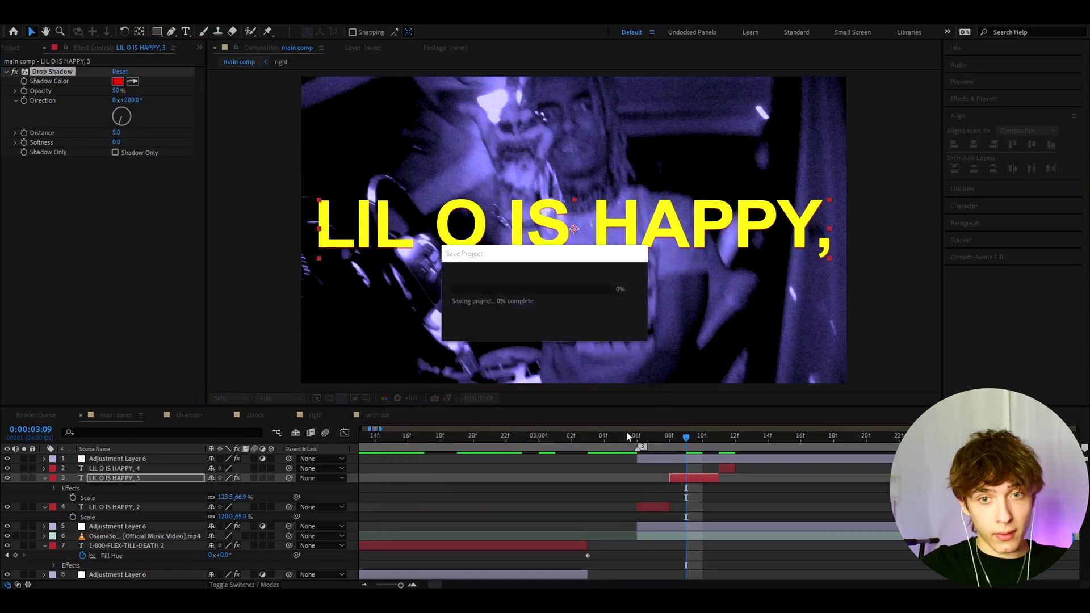
- Add a Drop Shadow to the "LIL O IS HAPPY, 4" layer at 0:00:03:11 with the cyan shadow color 00F6FF
drag(679, 438, 719, 437)
click(722, 469)
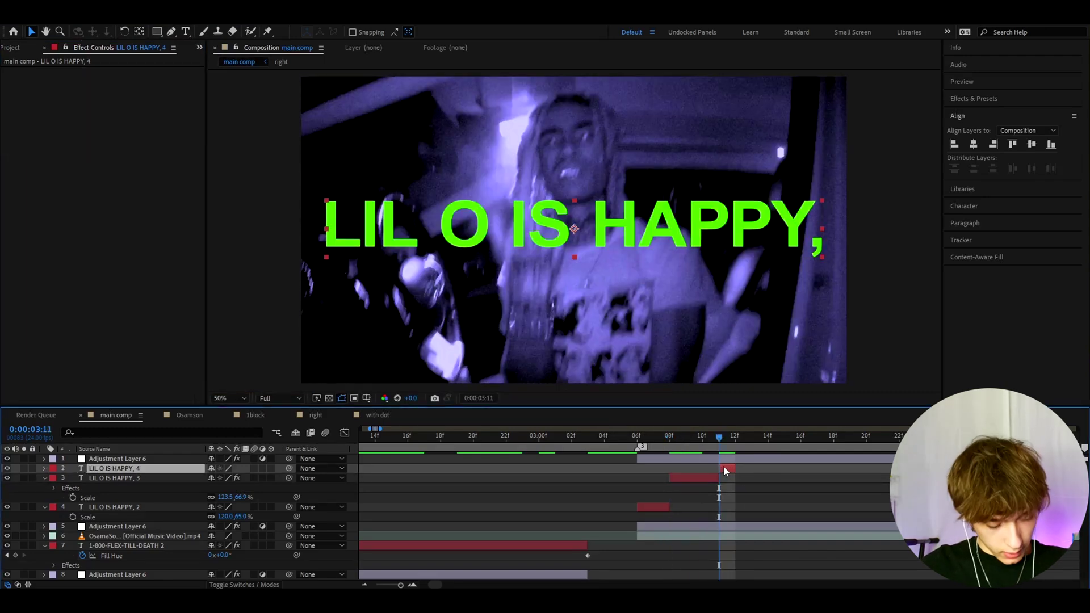
key(ctrl+space)
text(dr)
click(686, 478)
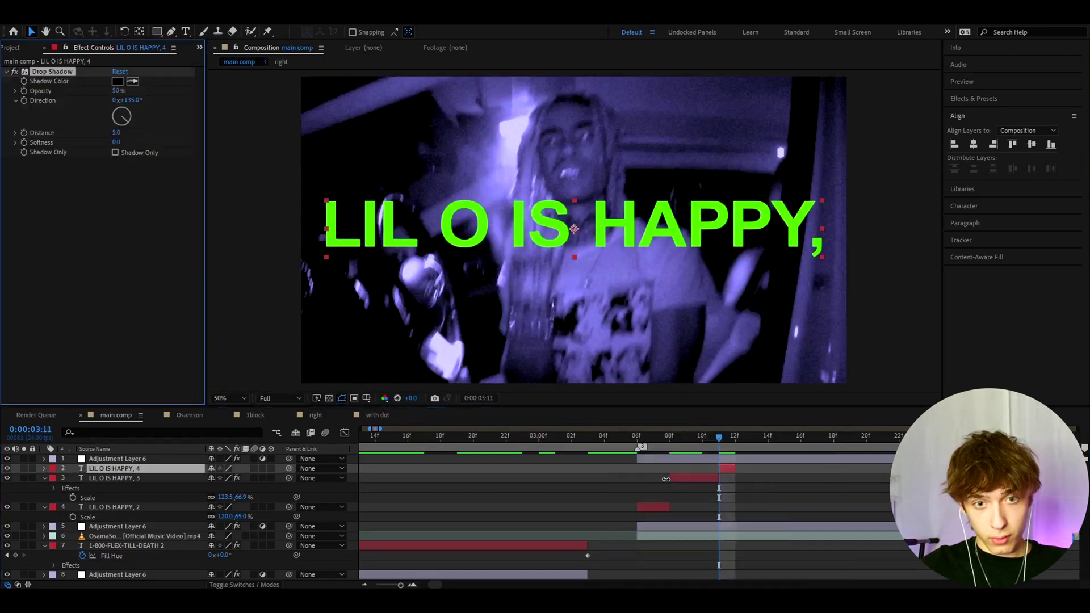
click(119, 80)
click(540, 453)
click(526, 382)
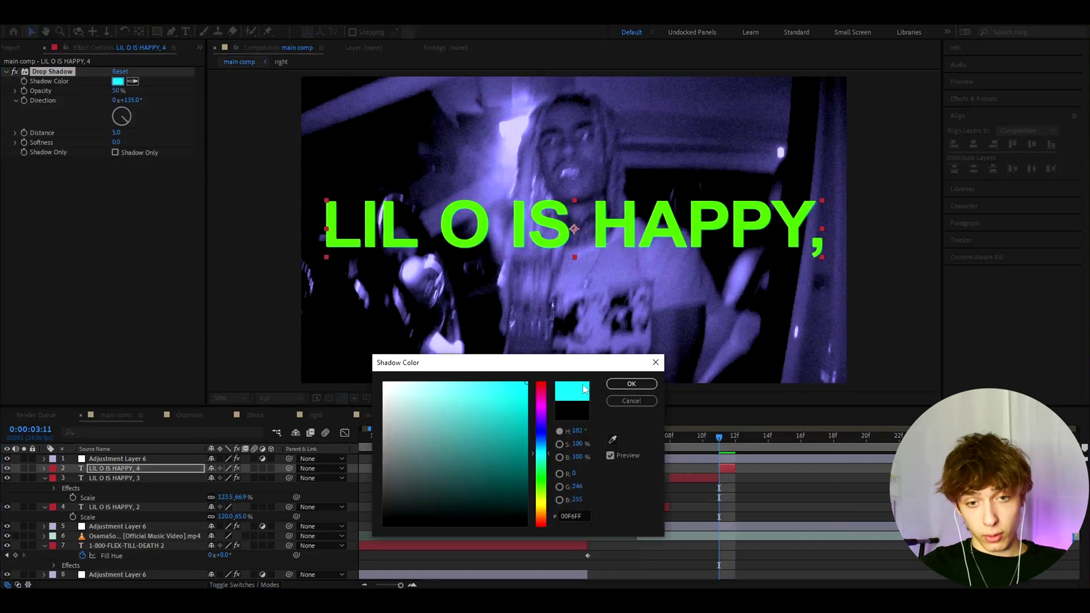
click(631, 384)
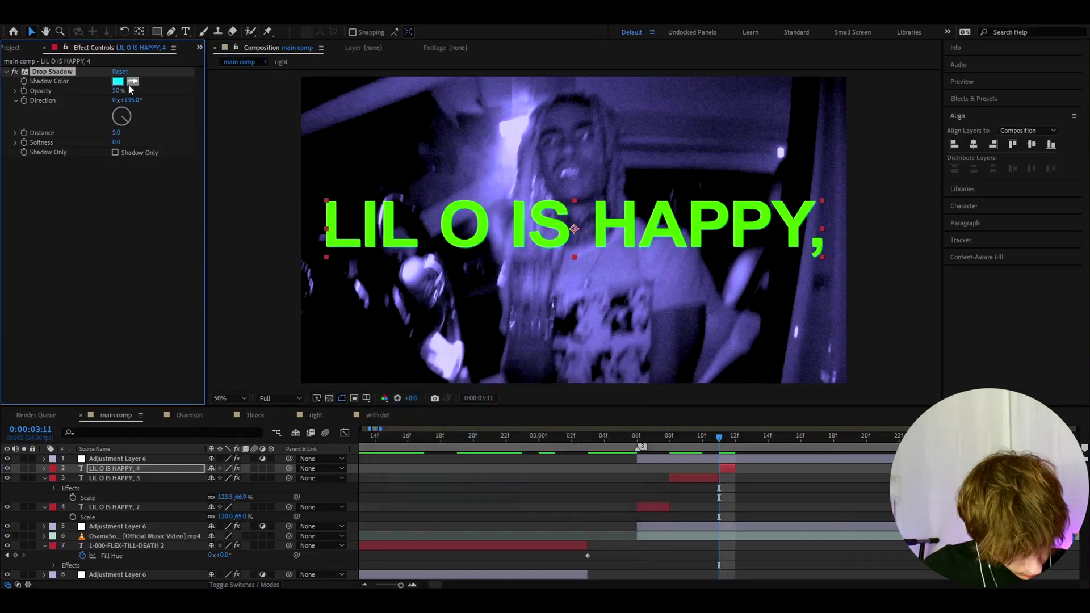
- Set the cyan drop shadow's direction to 200° and its distance to 7
click(129, 100)
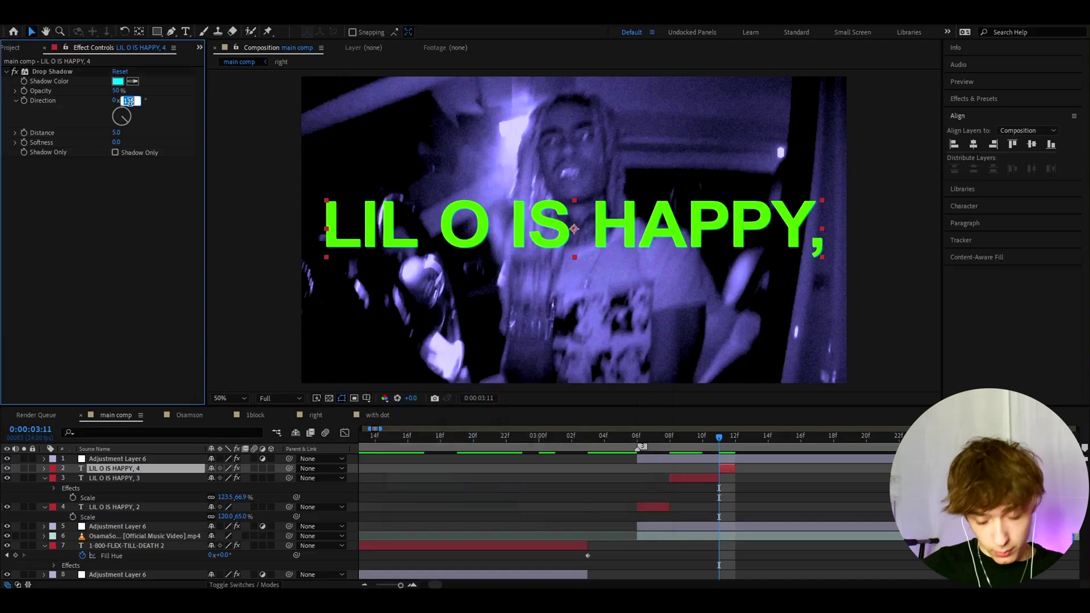
key(Return)
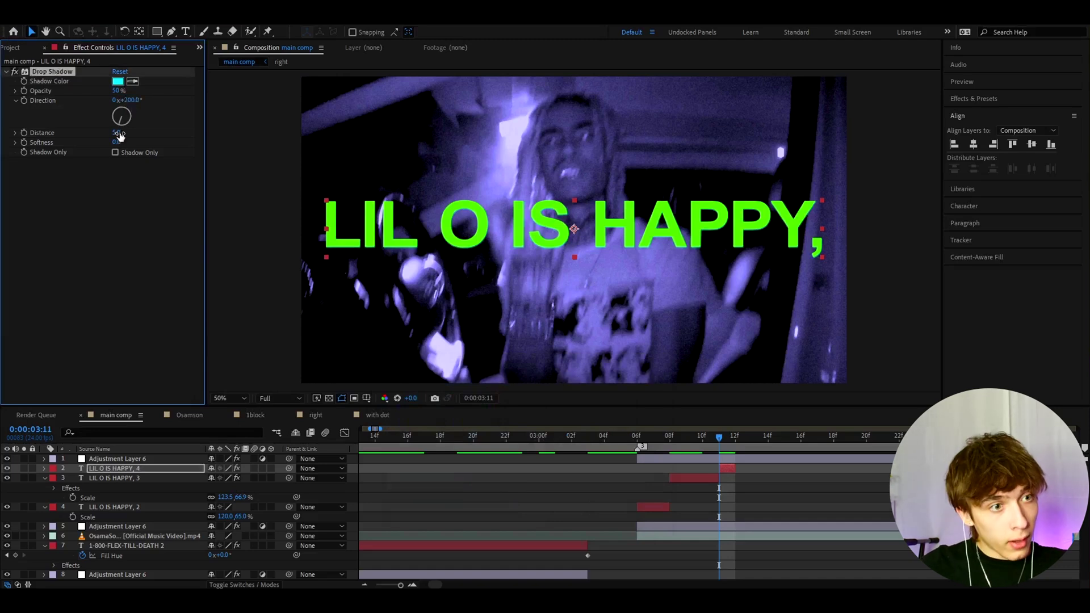
click(118, 133)
key(Return)
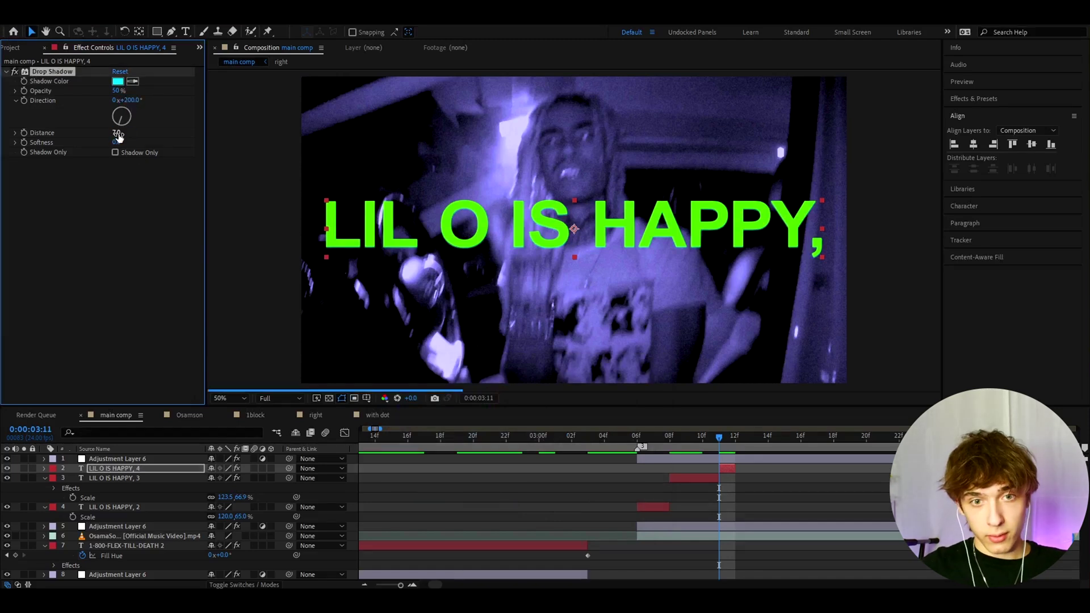
click(686, 440)
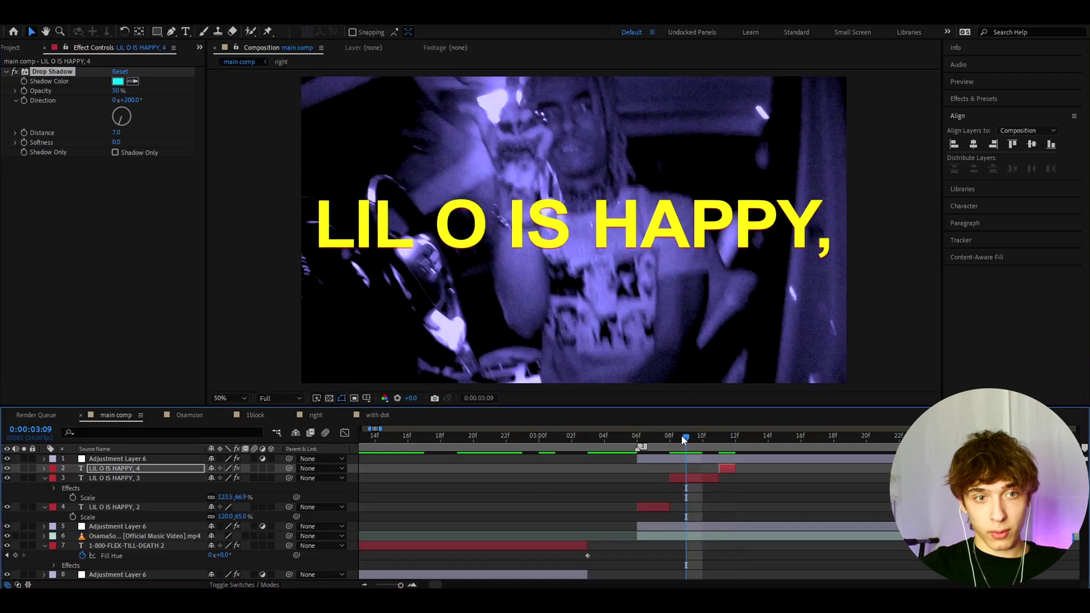
click(685, 478)
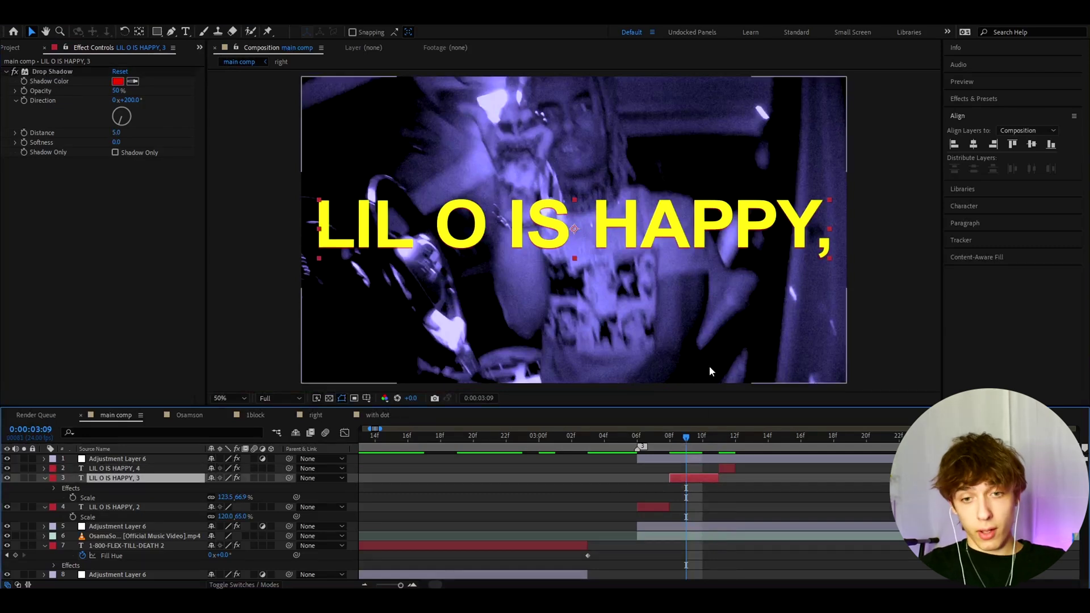
click(653, 436)
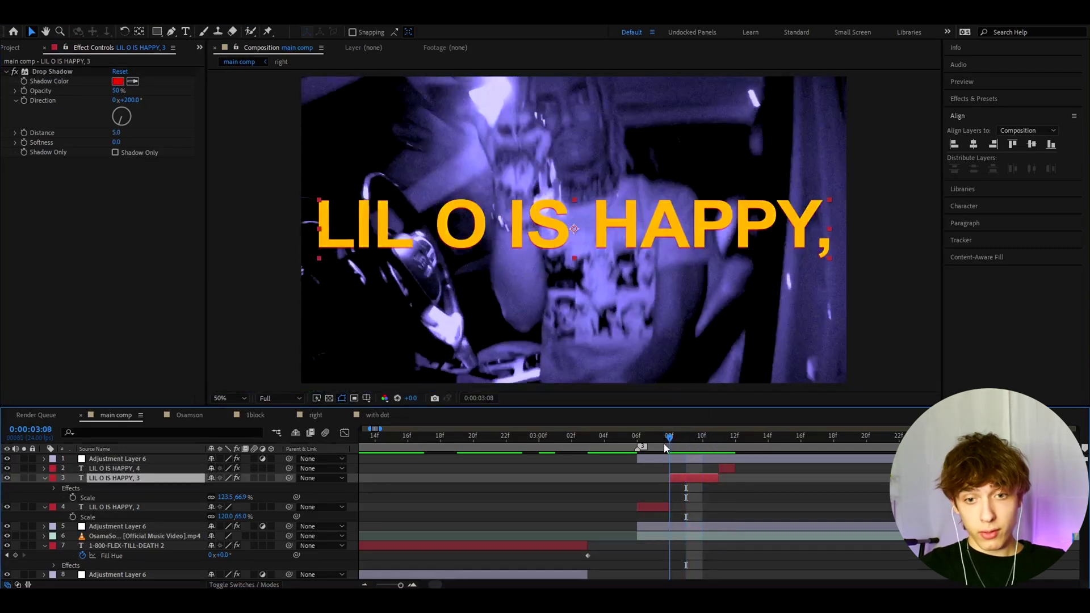
drag(642, 452, 636, 452)
click(44, 477)
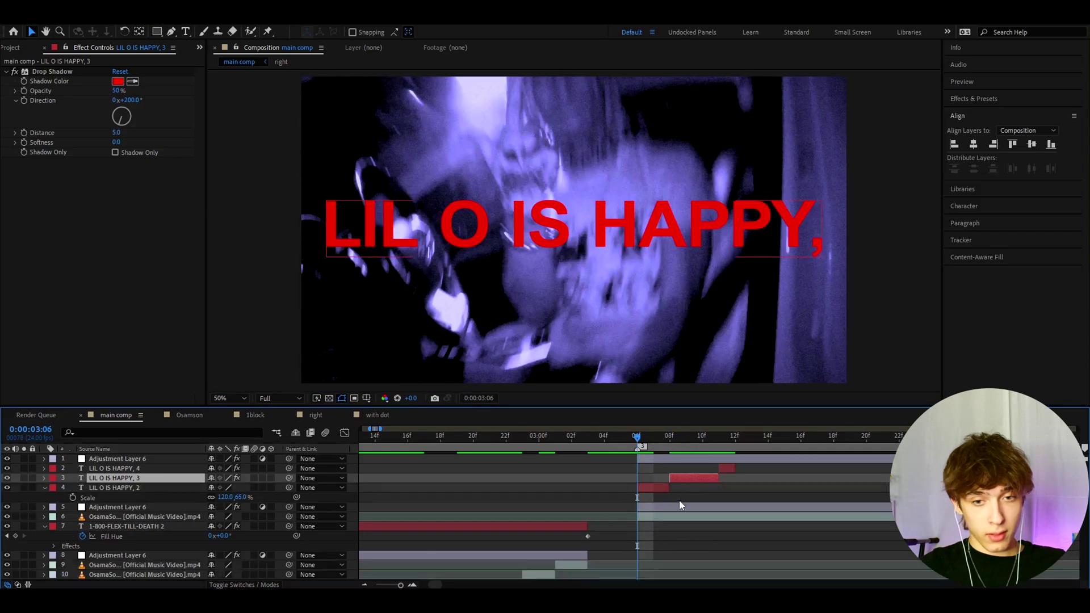
- Duplicate the three "LIL O IS HAPPY," text pieces and move the copies directly after the originals, starting at 0:00:03:12
click(723, 468)
click(647, 488)
shift+click(94, 467)
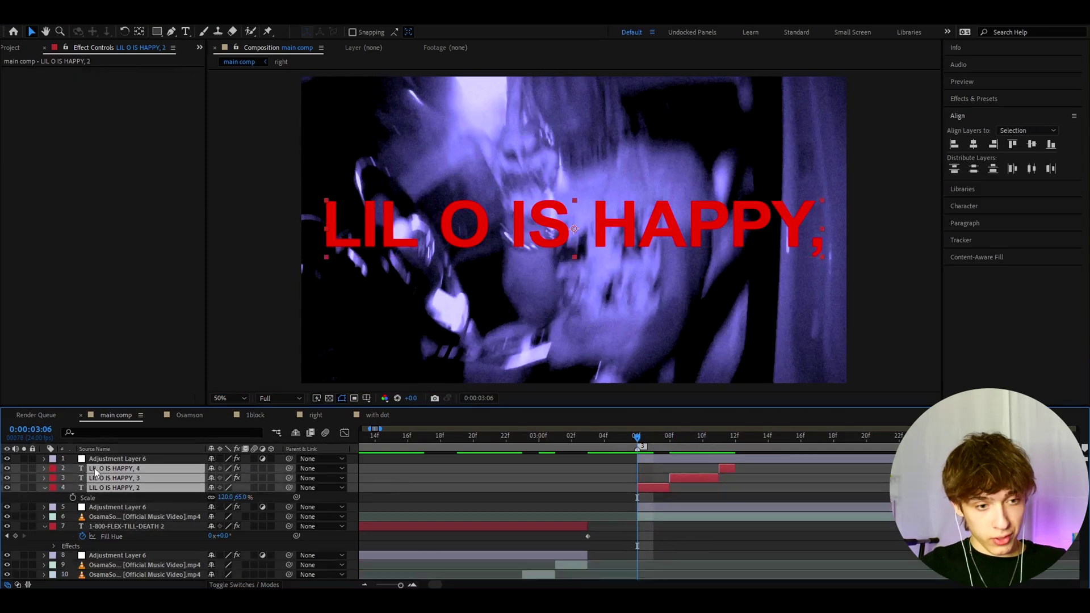
key(ctrl+d)
drag(648, 487, 893, 486)
click(734, 446)
- Make five more copies of the three-piece text sequence, each set following the previous one up to "LIL O IS HAPPY, 22"
key(minus)
key(ctrl+d)
key(ctrl+d)
key(ctrl+d)
key(ctrl+d)
key(ctrl+d)
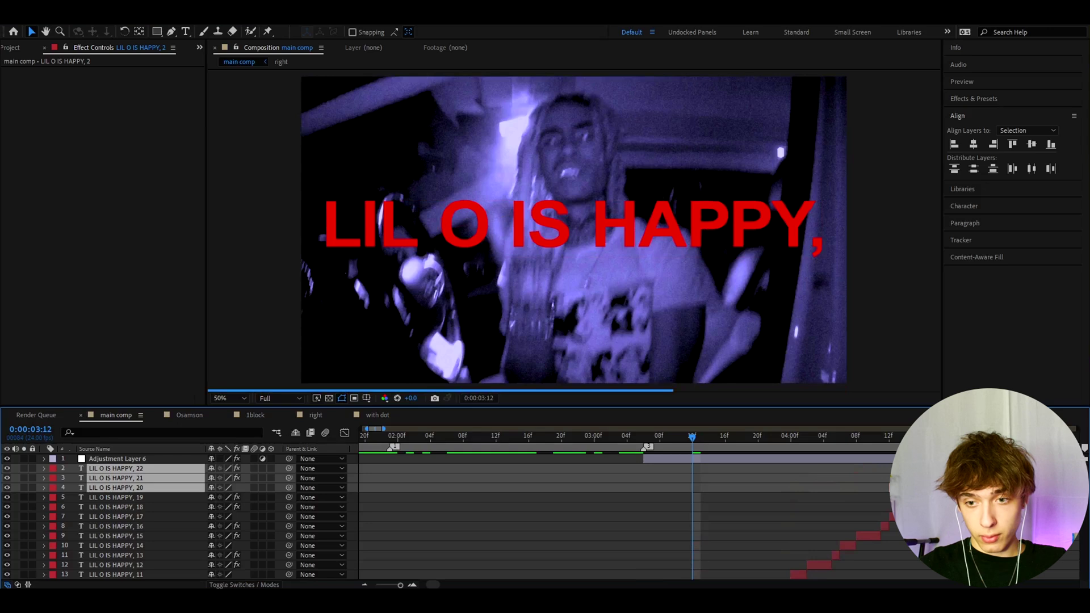
- Delete the last text piece of the sequence, "LIL O IS HAPPY, 22"
click(934, 497)
click(981, 468)
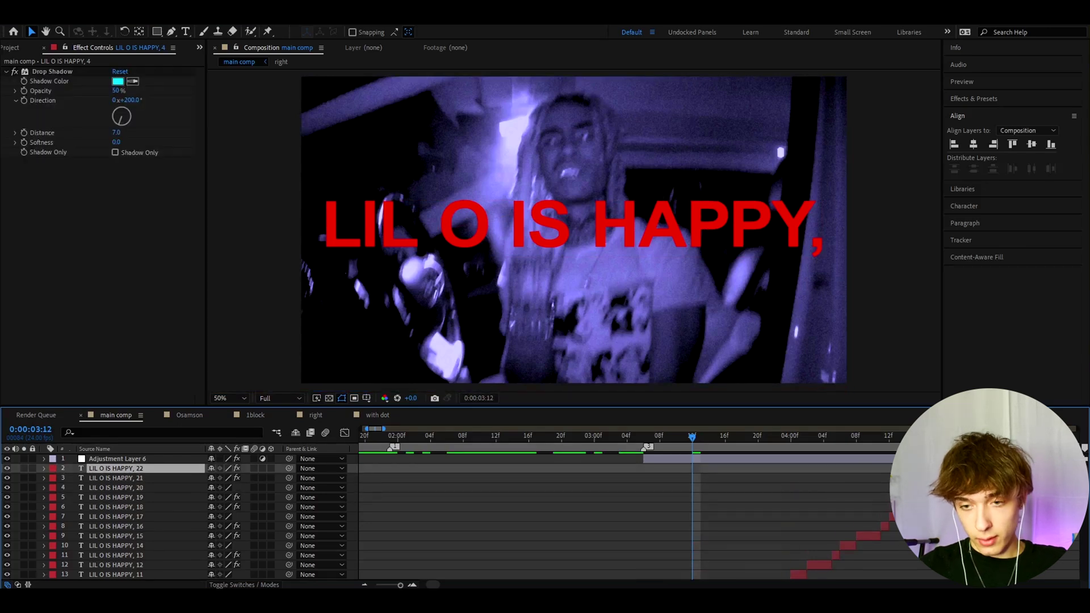
key(Delete)
- Duplicate all the "LIL O IS HAPPY," text layers, from "LIL O IS HAPPY, 2" to "LIL O IS HAPPY, 21"
click(965, 468)
drag(72, 471, 119, 559)
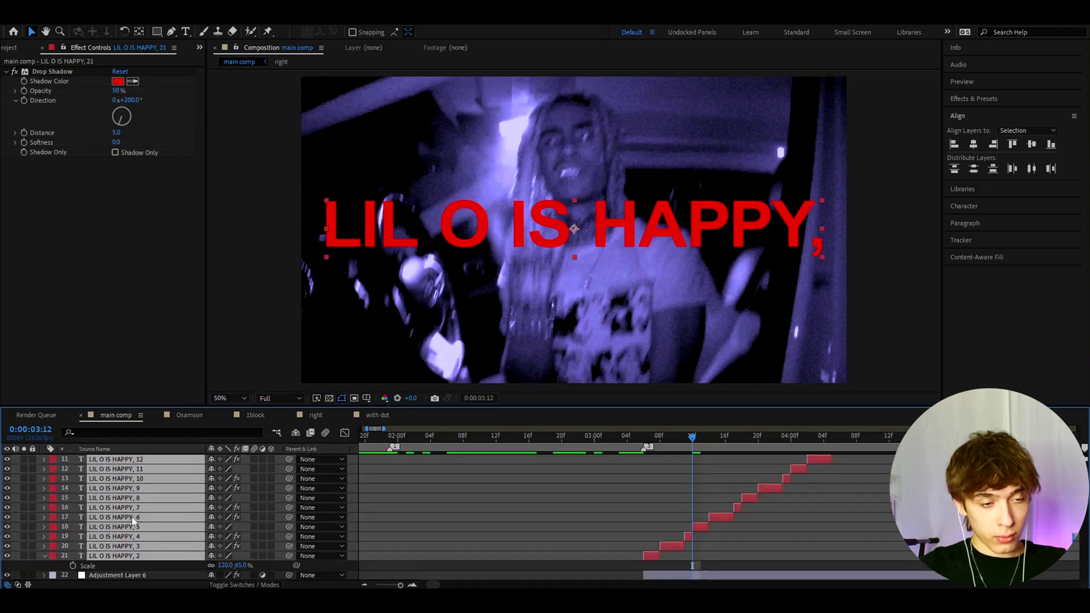
scroll(131, 522, up, 5)
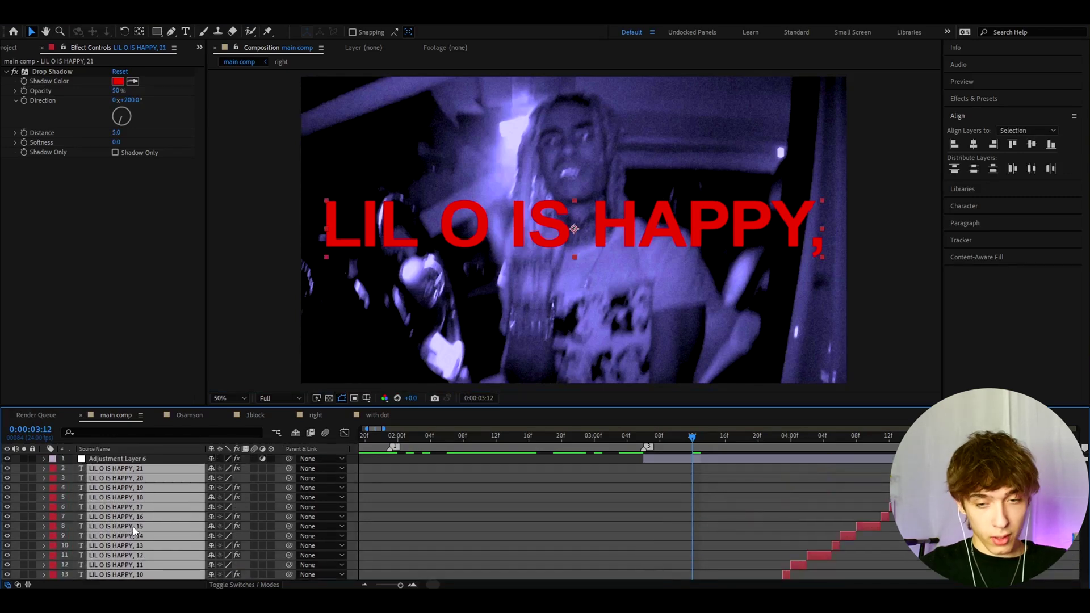
key(ctrl+d)
scroll(580, 492, down, 3)
scroll(287, 514, up, 6)
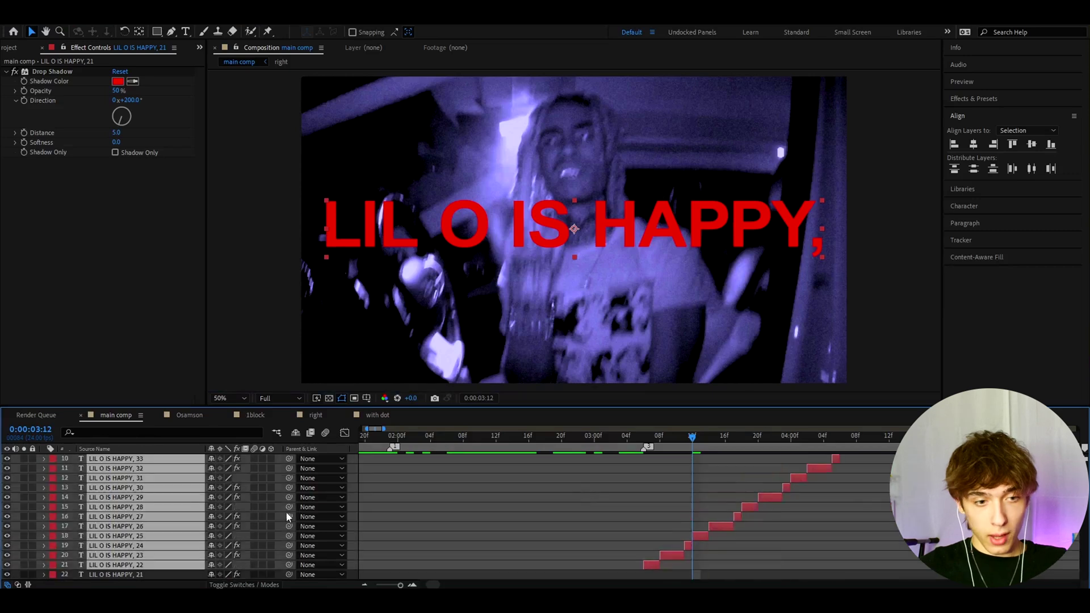
- Pre-compose the duplicated text layers into a new composition named "with comma layer"
right_click(142, 488)
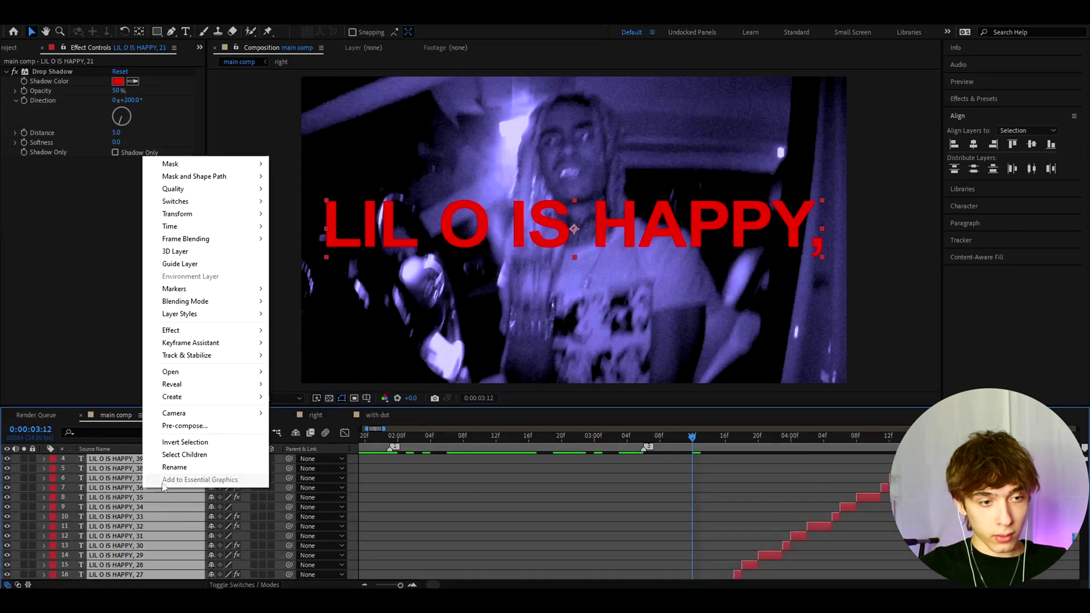
click(217, 427)
text(wit)
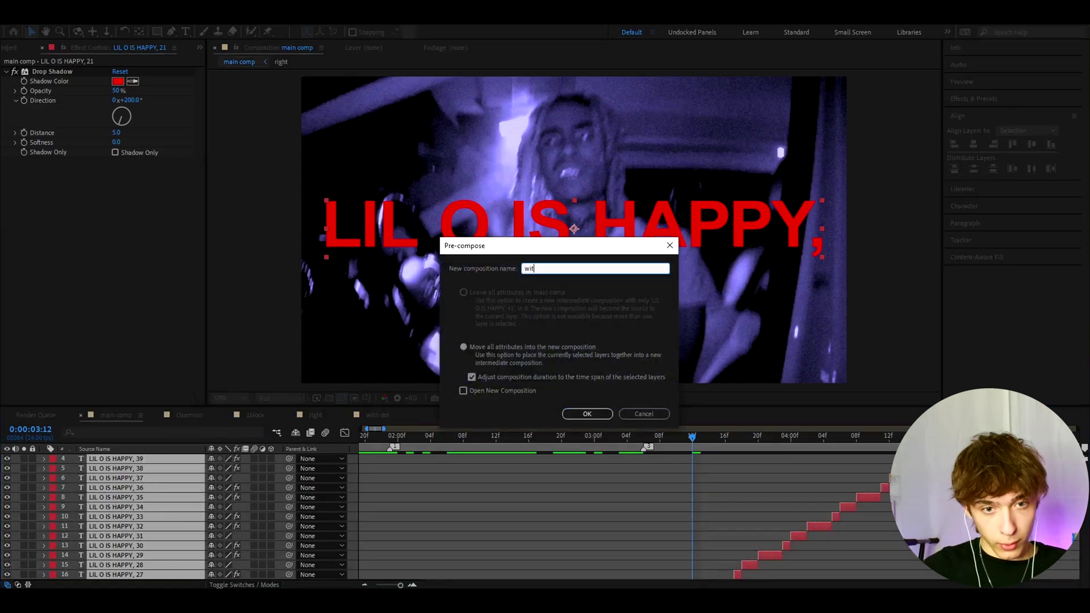
text(h comma layer)
key(Return)
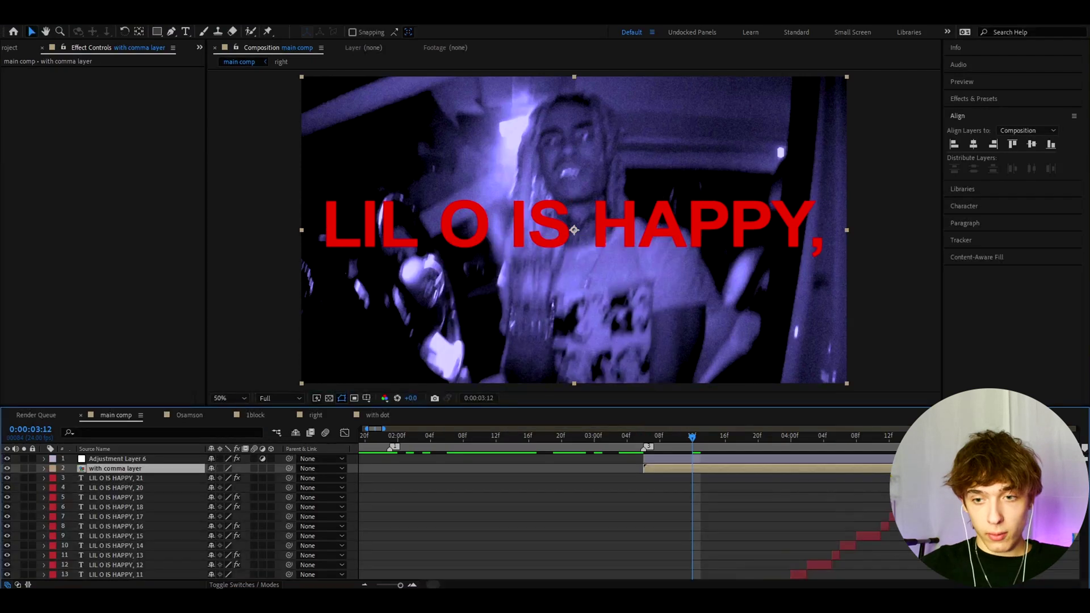
- Pre-compose the original "LIL O IS HAPPY," text layers into a new composition named "with dot"
click(55, 483)
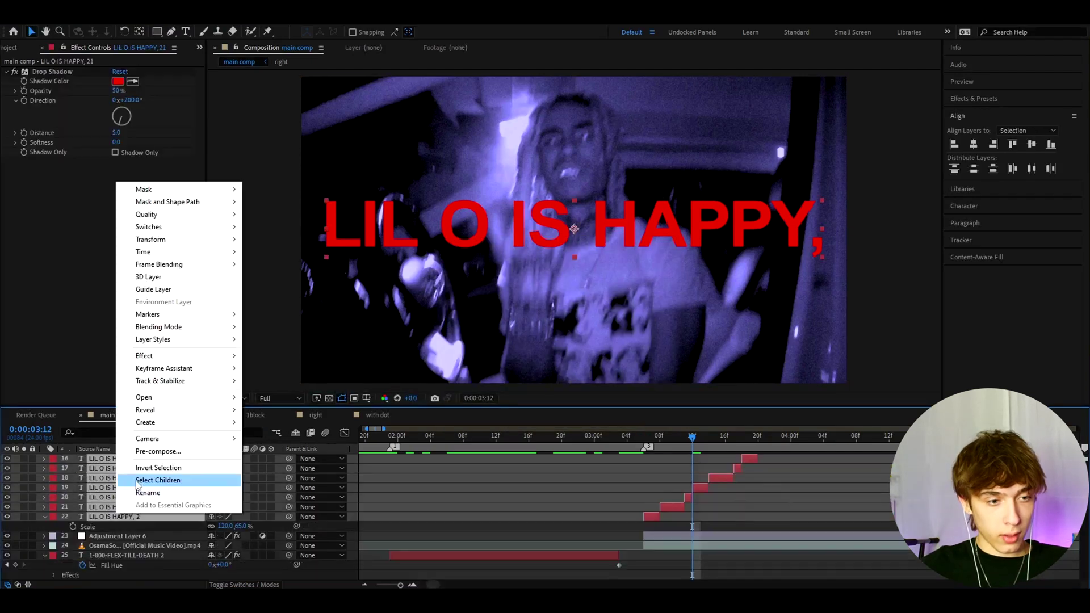
click(154, 452)
text(wi)
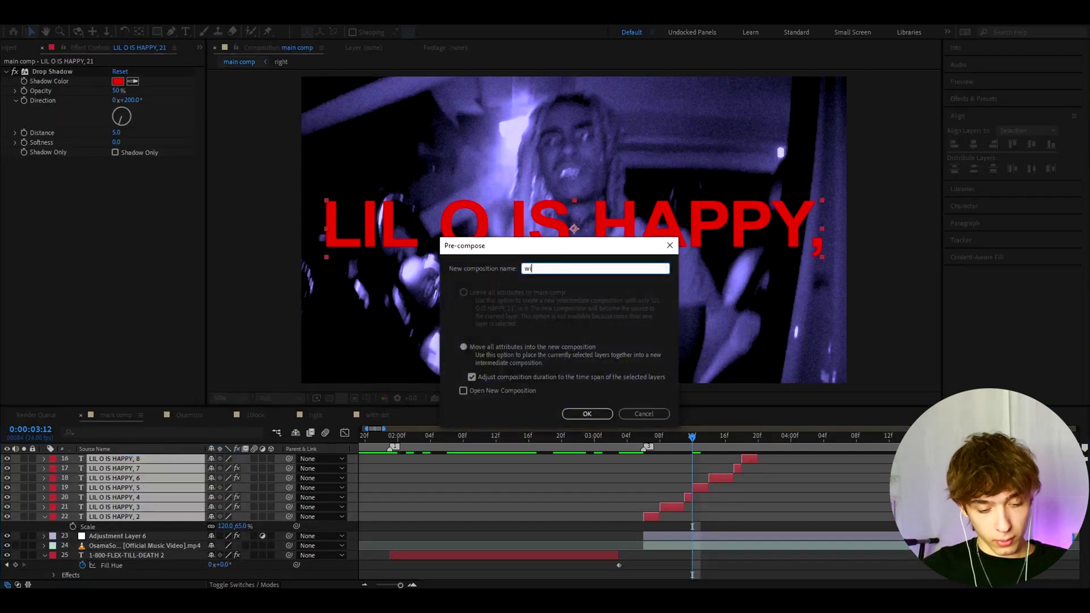
text(th dot)
key(Return)
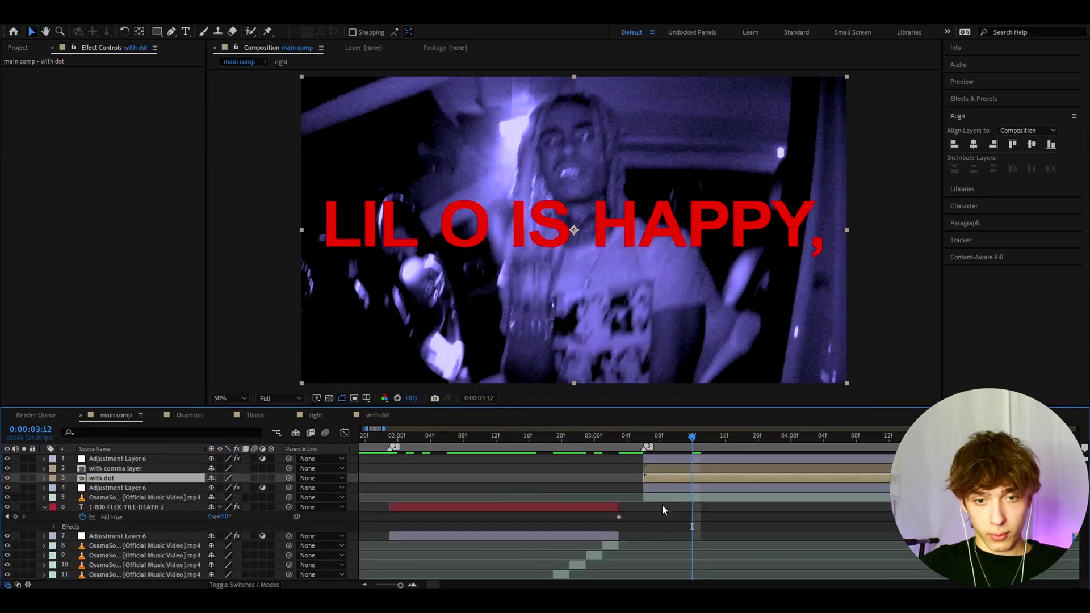
- Stack the two title lines by setting the position of "with comma layer" to 960, 490 and of "with dot" to 960, 698
click(661, 469)
key(p)
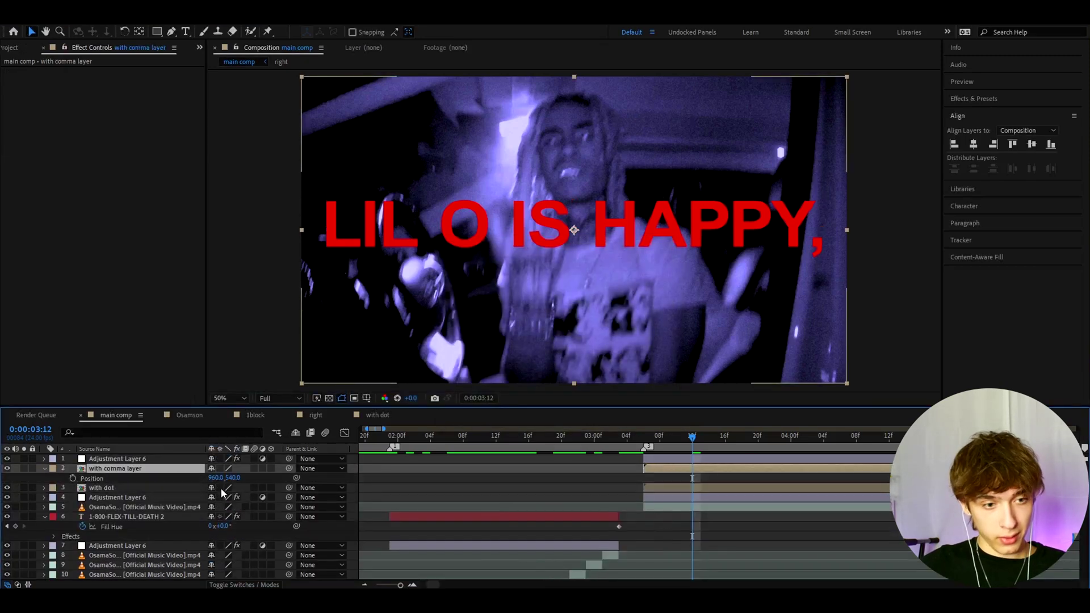
drag(232, 478, 335, 495)
click(193, 487)
key(p)
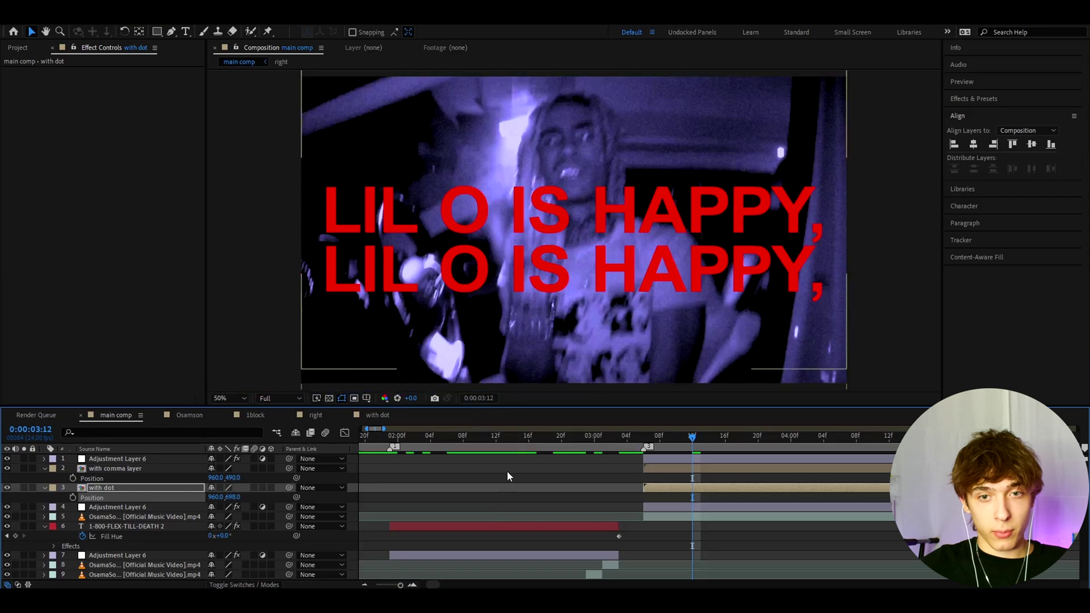
- Open the "with dot" composition and change its first text piece at 0:00:03:06 to "LIL O IS HAPPY."
click(678, 441)
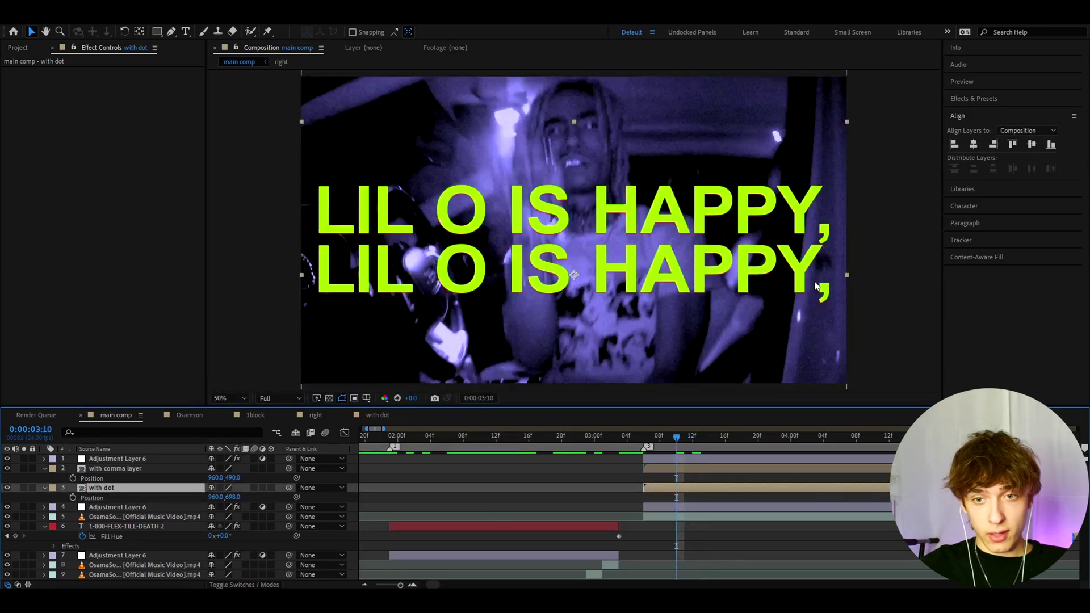
double_click(672, 489)
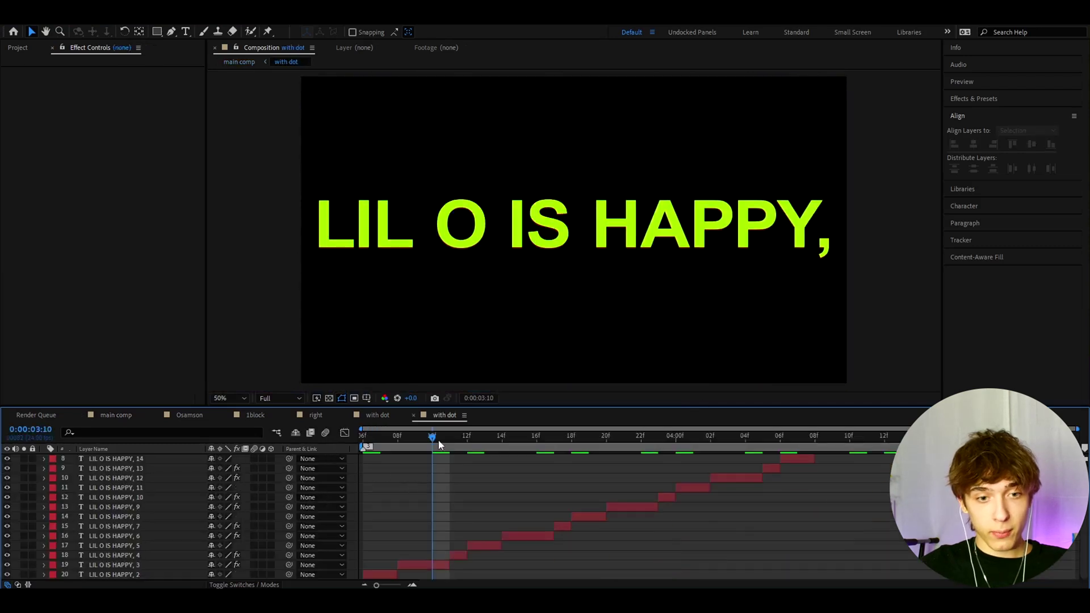
drag(439, 441, 362, 441)
double_click(379, 574)
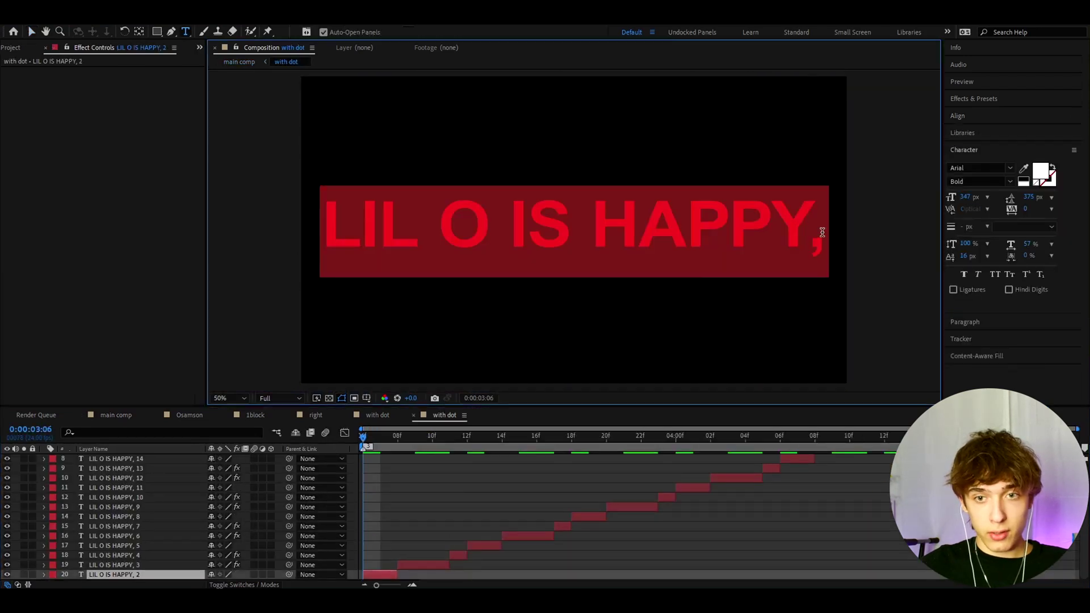
click(822, 232)
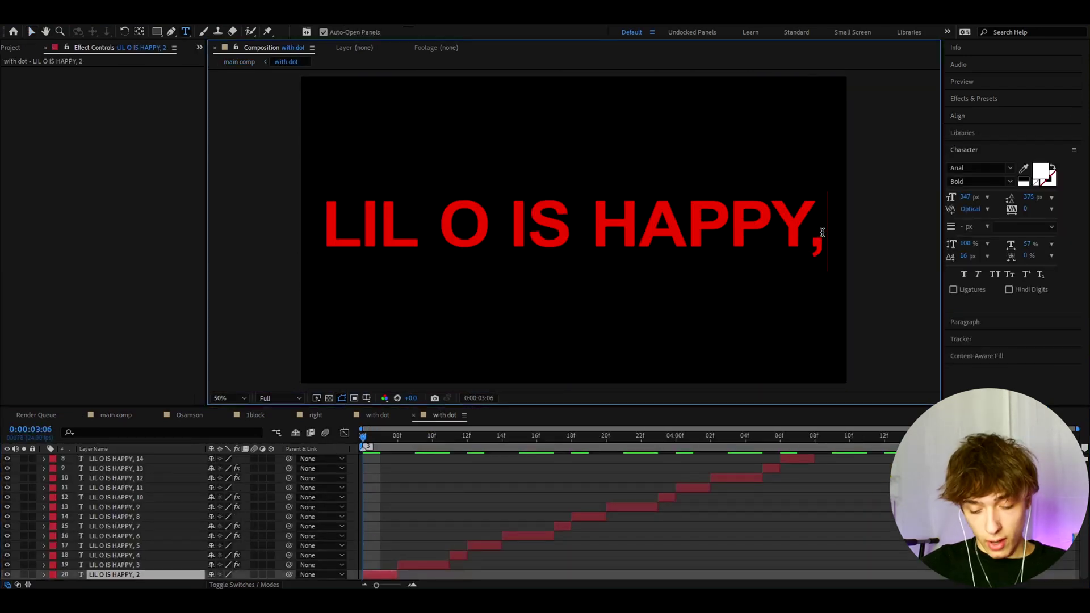
key(BackSpace)
text(.)
- Replace the comma with a period in the second, yellow text piece of "with dot"
click(415, 437)
click(416, 565)
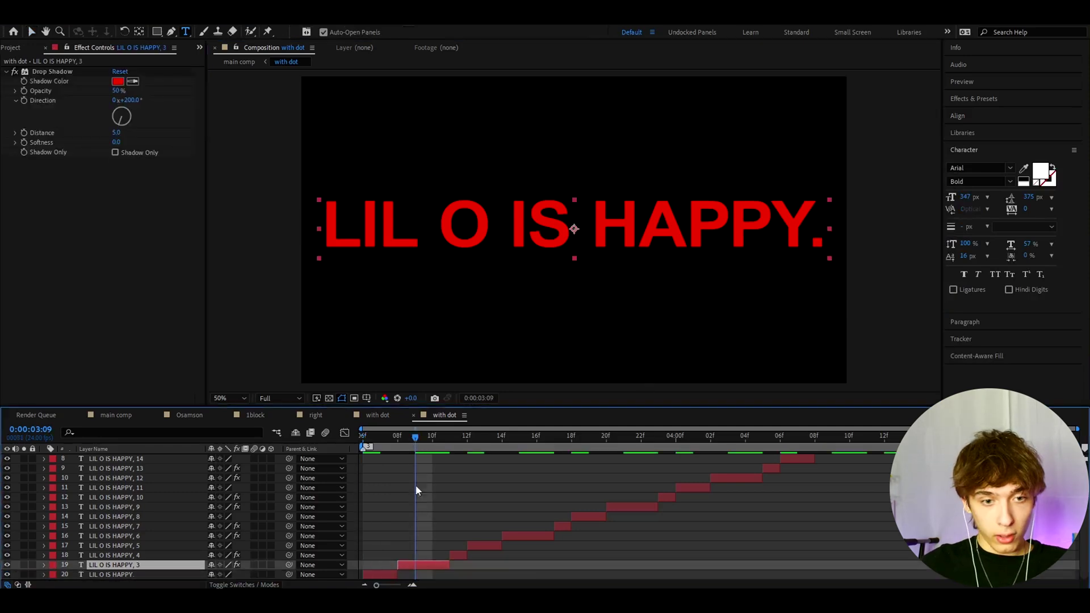
click(825, 231)
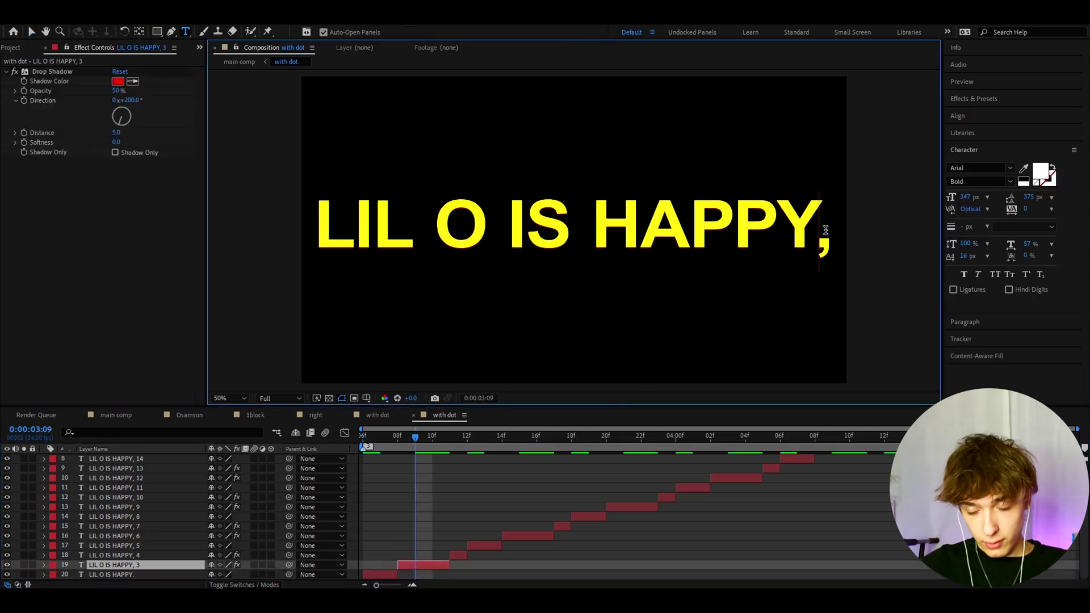
key(BackSpace)
text(.)
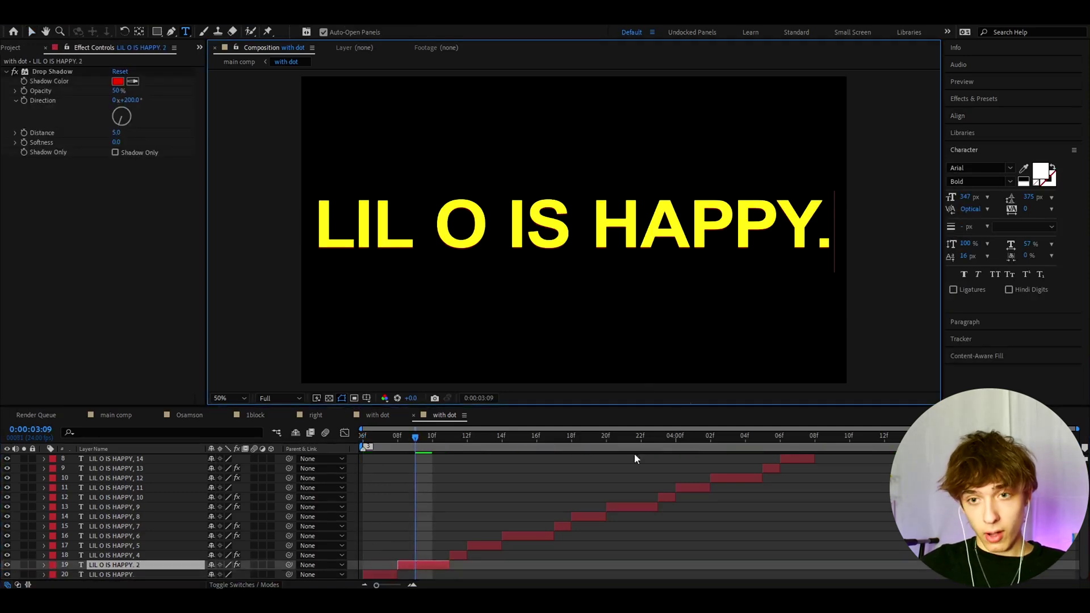
- Check the third text piece in "with dot", then return to the main comp and view the stacked titles at 0:00:04:04
click(456, 554)
click(451, 436)
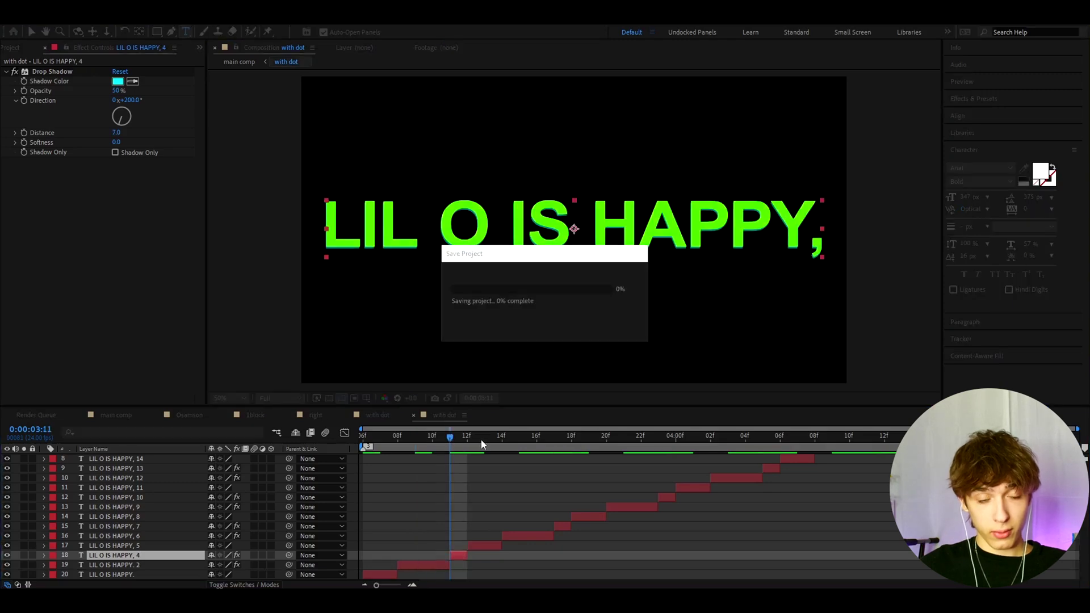
click(115, 415)
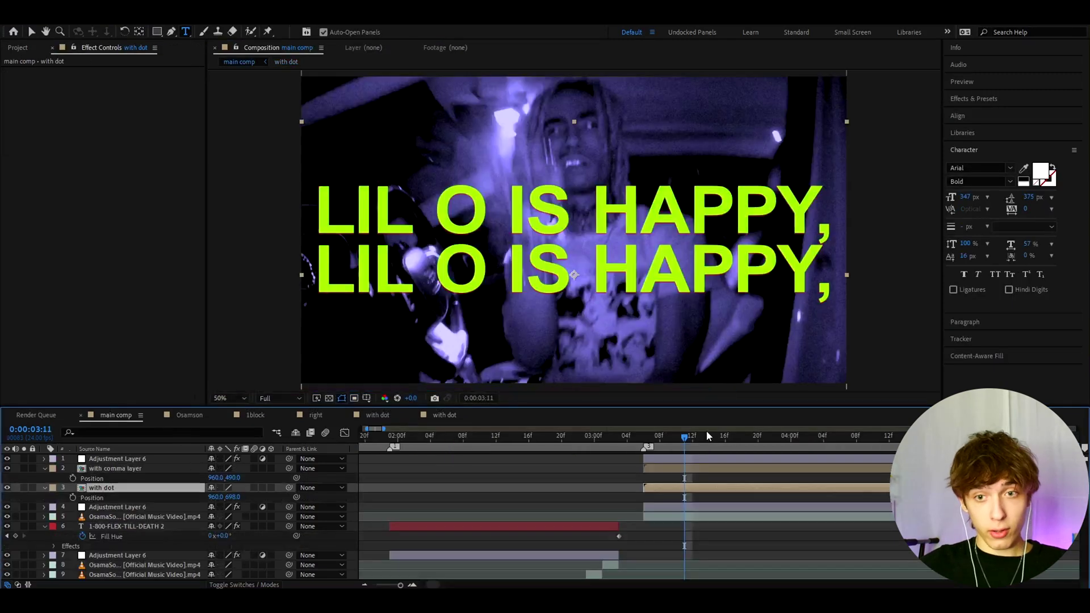
drag(721, 441, 823, 438)
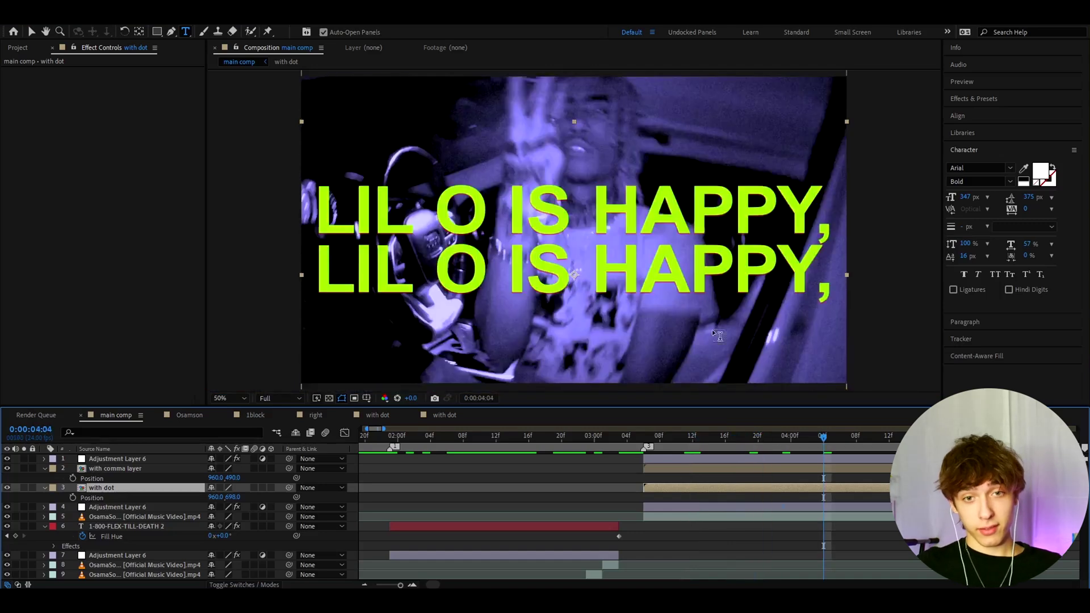
click(31, 32)
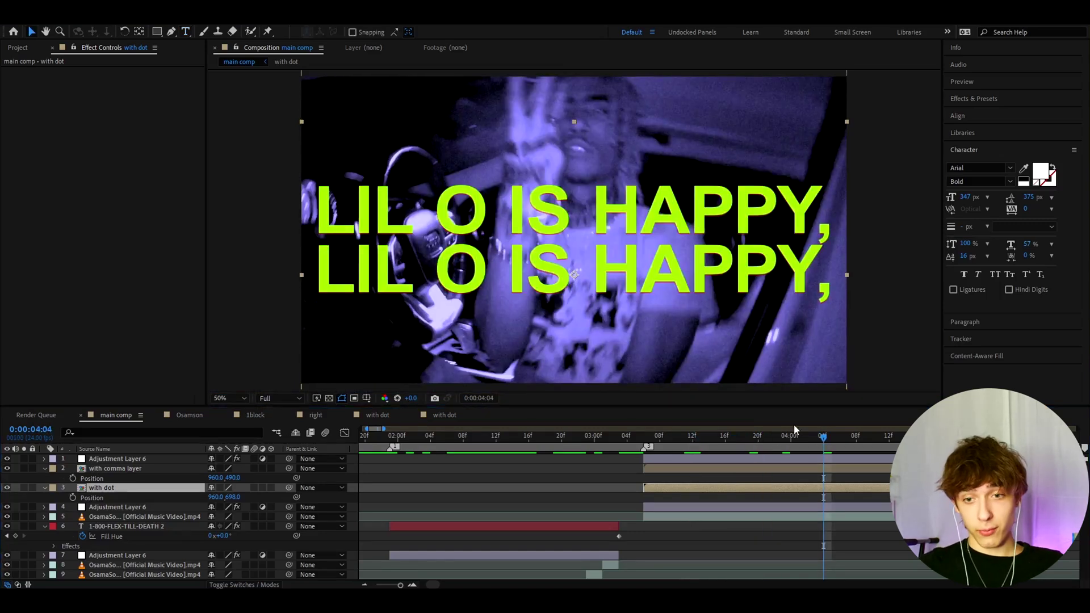
- Review the effects on the adjustment layer beneath the stacked titles and check the "1-800-FLEX-TILL-DEATH 2" title
click(697, 506)
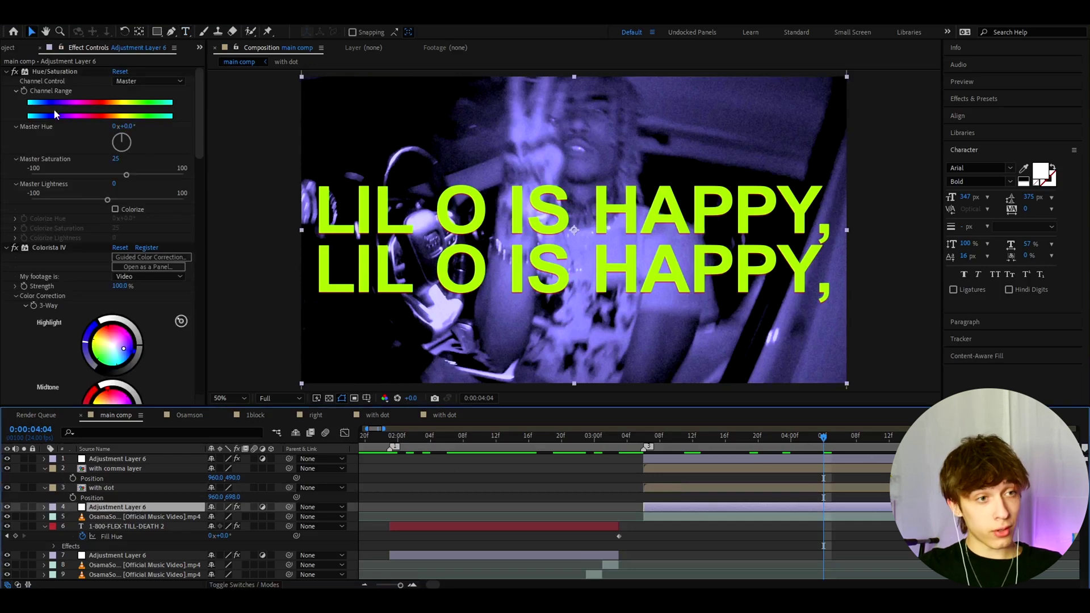
click(54, 72)
key(ctrl+a)
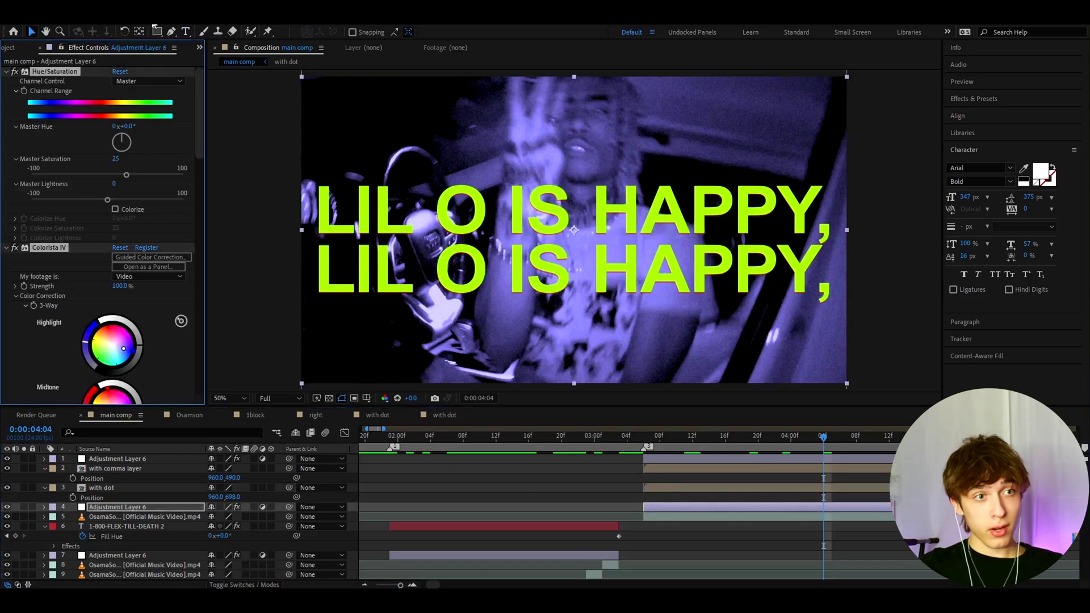
click(679, 467)
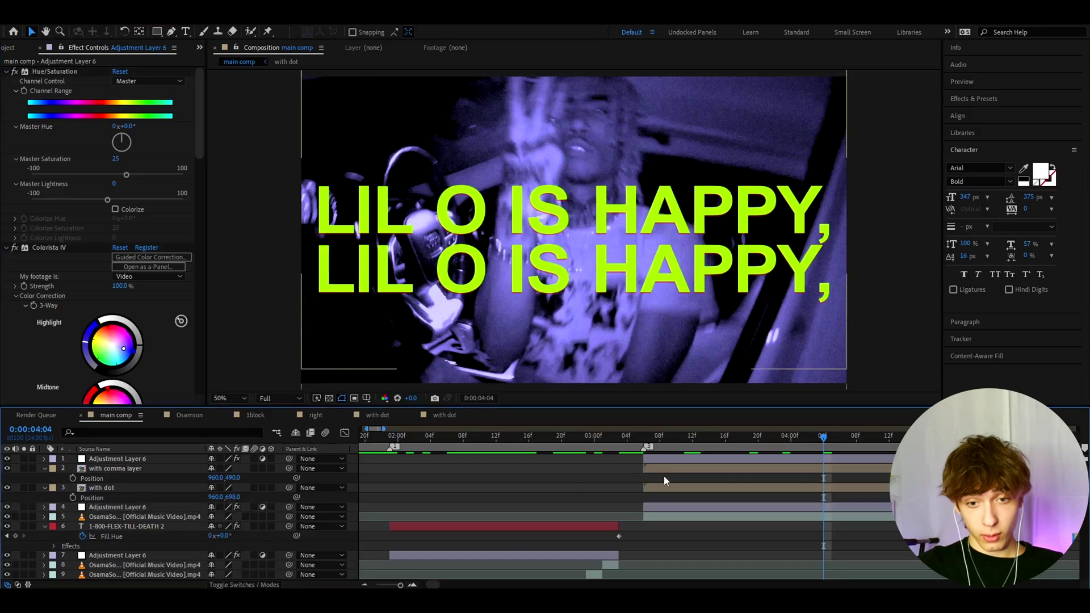
drag(674, 448, 391, 437)
click(472, 527)
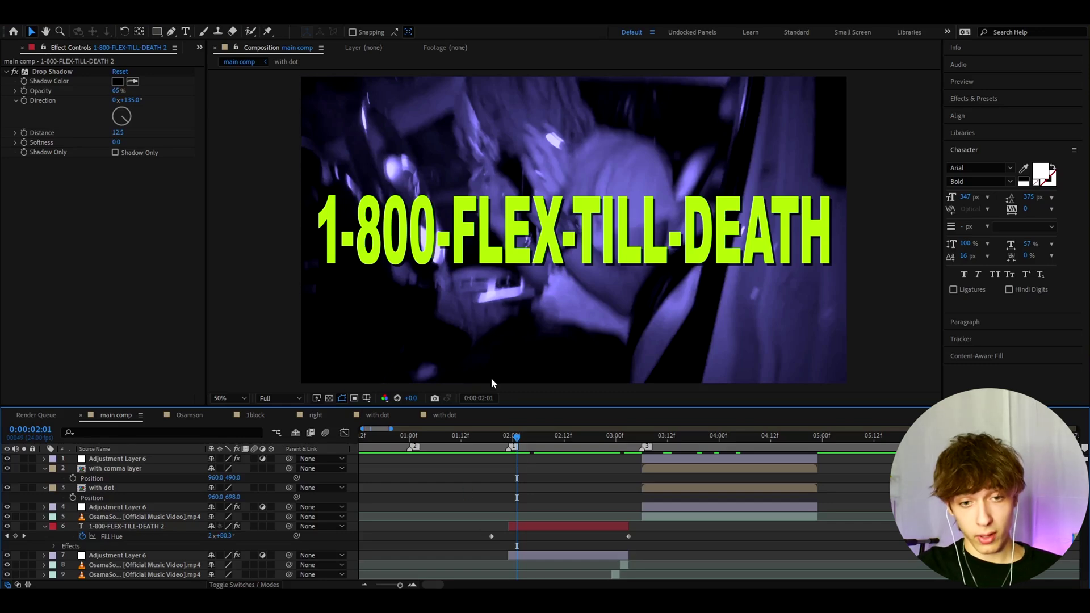
- Add a new adjustment layer directly above the "1-800-FLEX-TILL-DEATH 2" text layer
drag(514, 439, 520, 487)
click(546, 524)
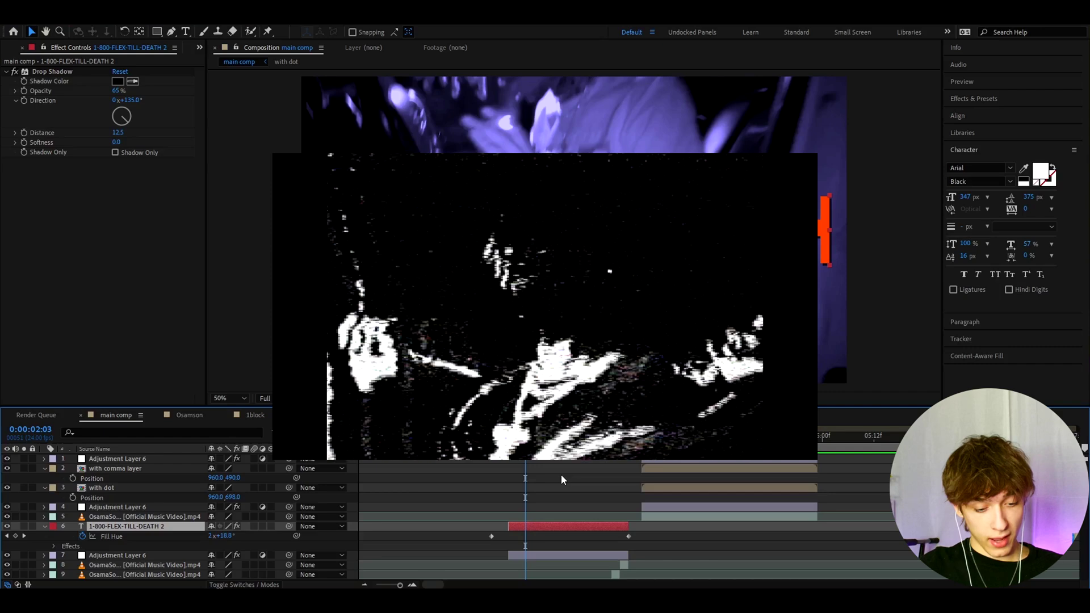
key(ctrl+alt+y)
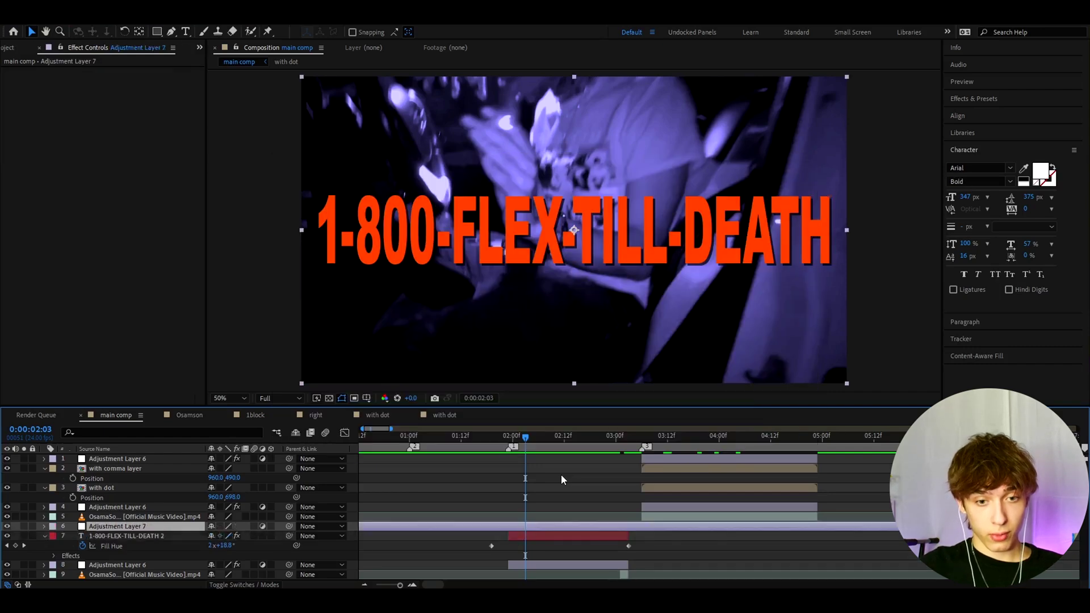
- Search the effects and presets for "opium" and apply the "Opium 1" preset to the new adjustment layer
click(987, 102)
click(980, 114)
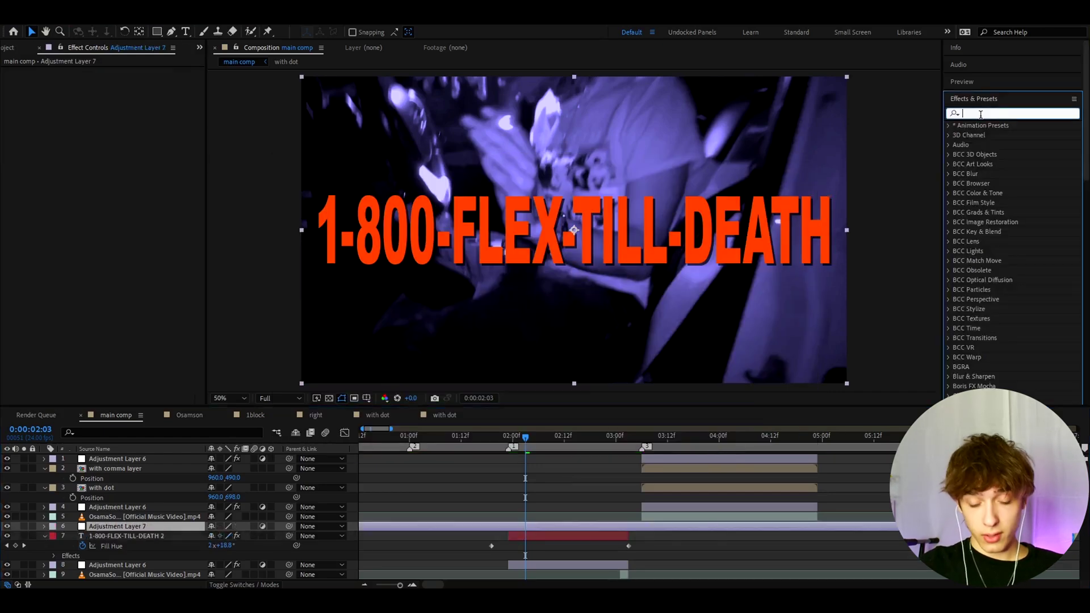
text(opium)
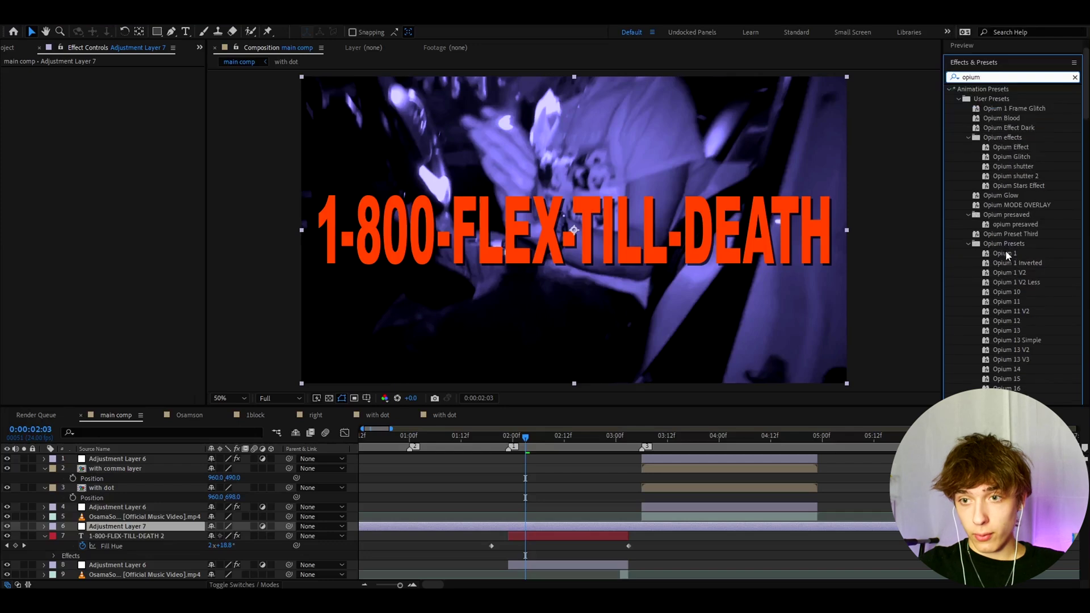
drag(1005, 253, 523, 523)
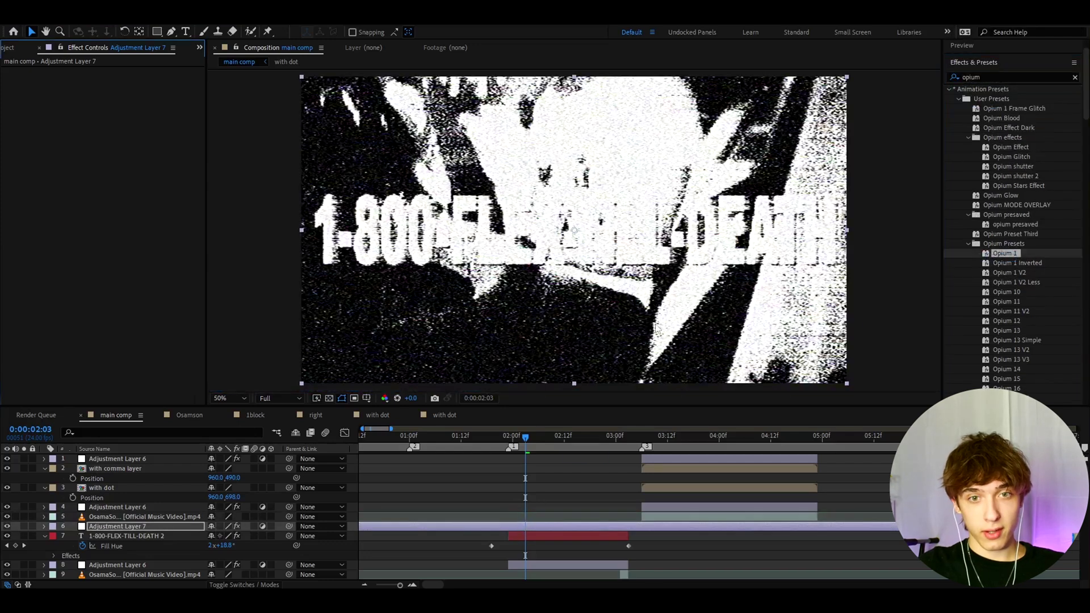
- Move Adjustment Layer 7 to the top of the main comp's layer stack and view the stacked titles at 0:00:04:06
mouse_move(404, 441)
mouse_down()
mouse_move(300, 455)
mouse_move(415, 440)
mouse_up()
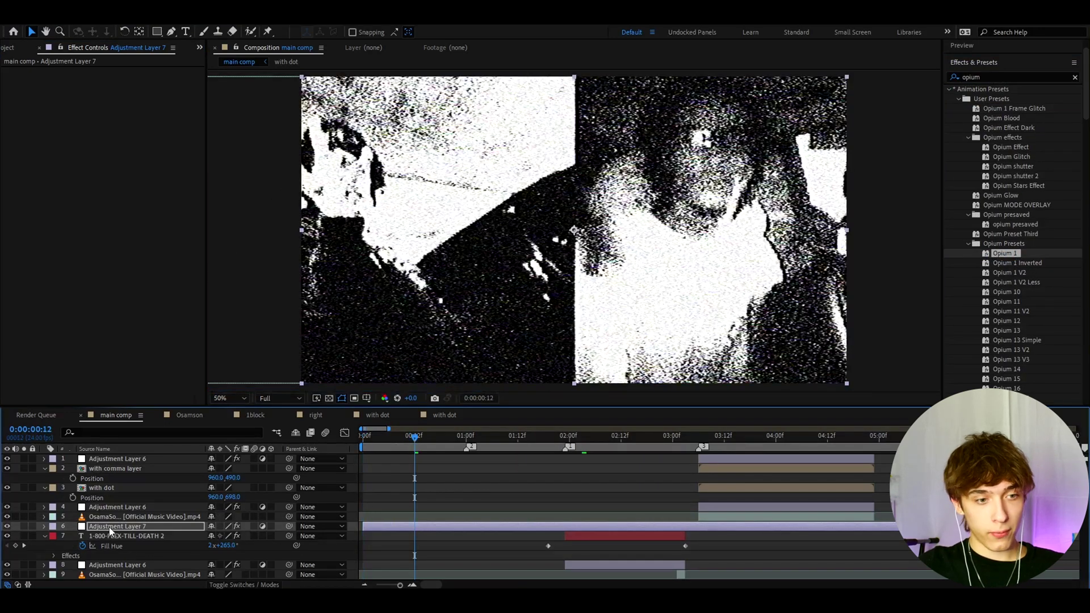
drag(110, 531, 111, 456)
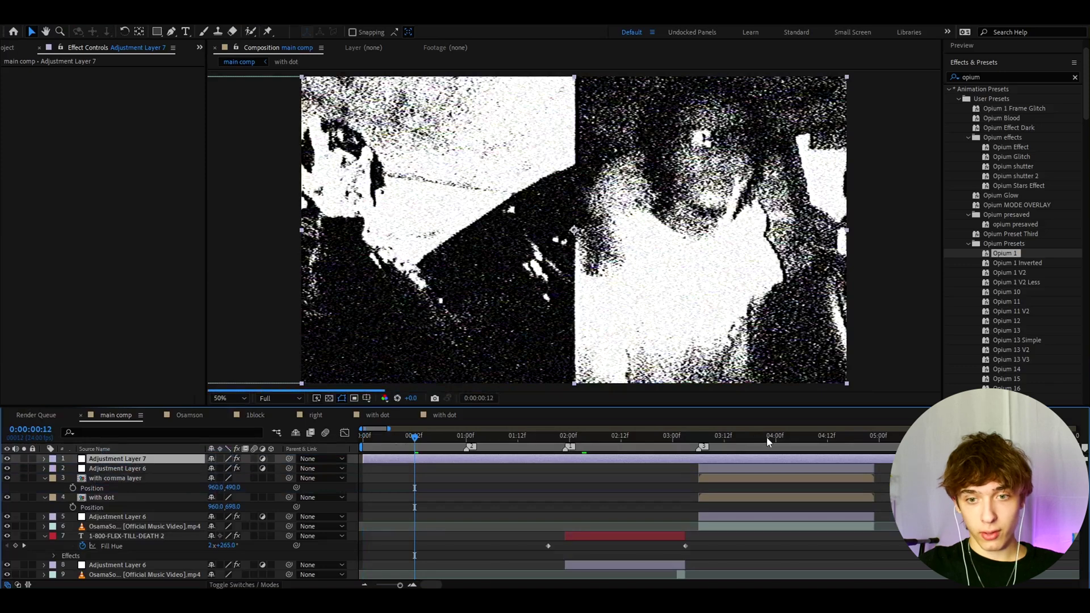
click(801, 437)
- Try the Opium 10 preset on Adjustment Layer 7 in place of Opium 1, check it at half preview resolution, and undo it
scroll(1043, 266, down, 3)
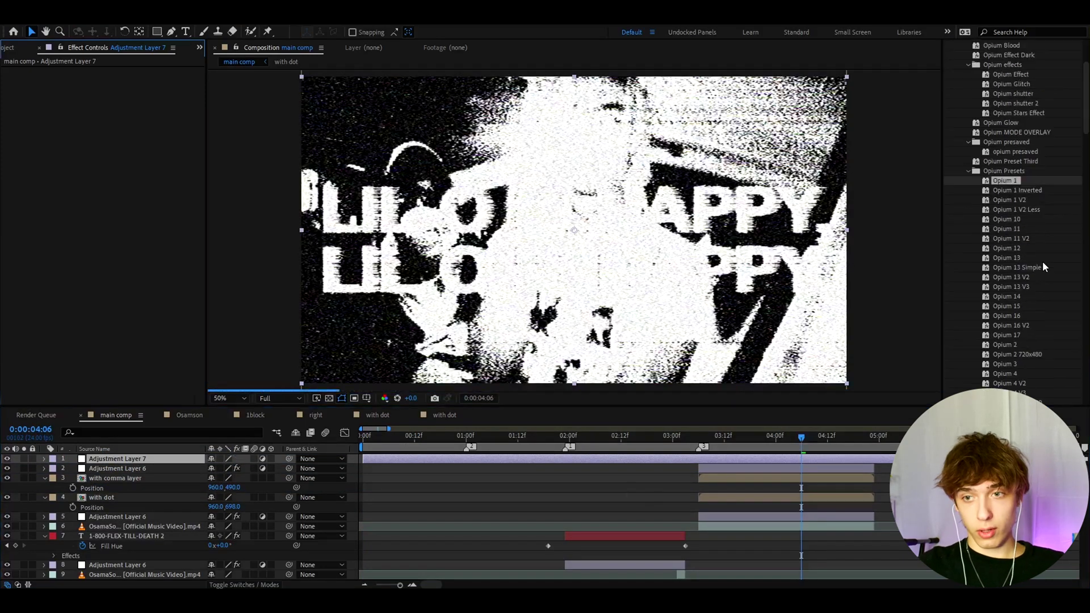
scroll(1015, 255, down, 2)
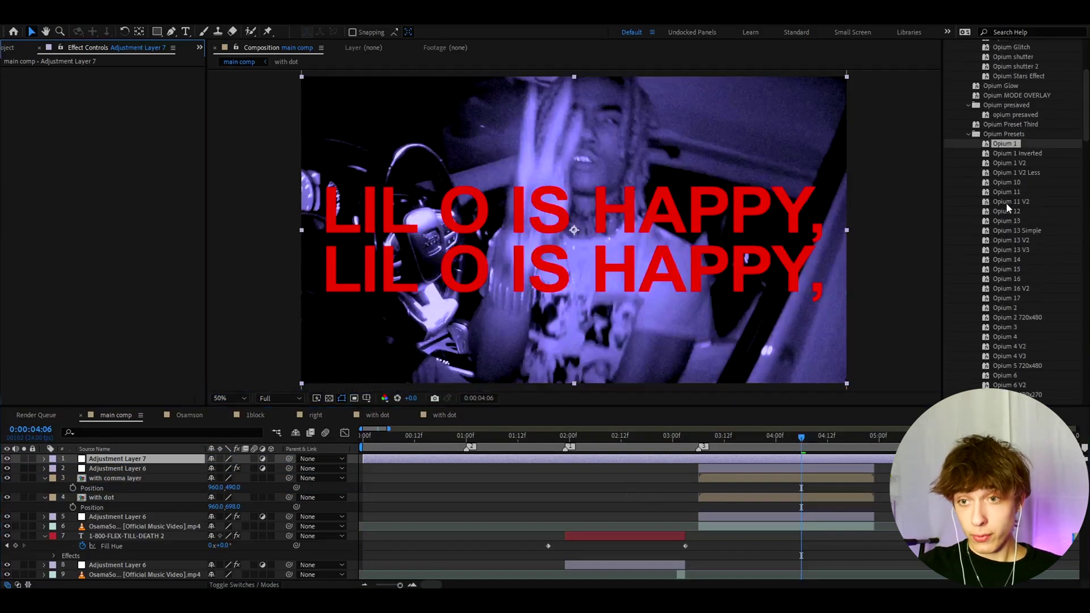
drag(1009, 182, 803, 464)
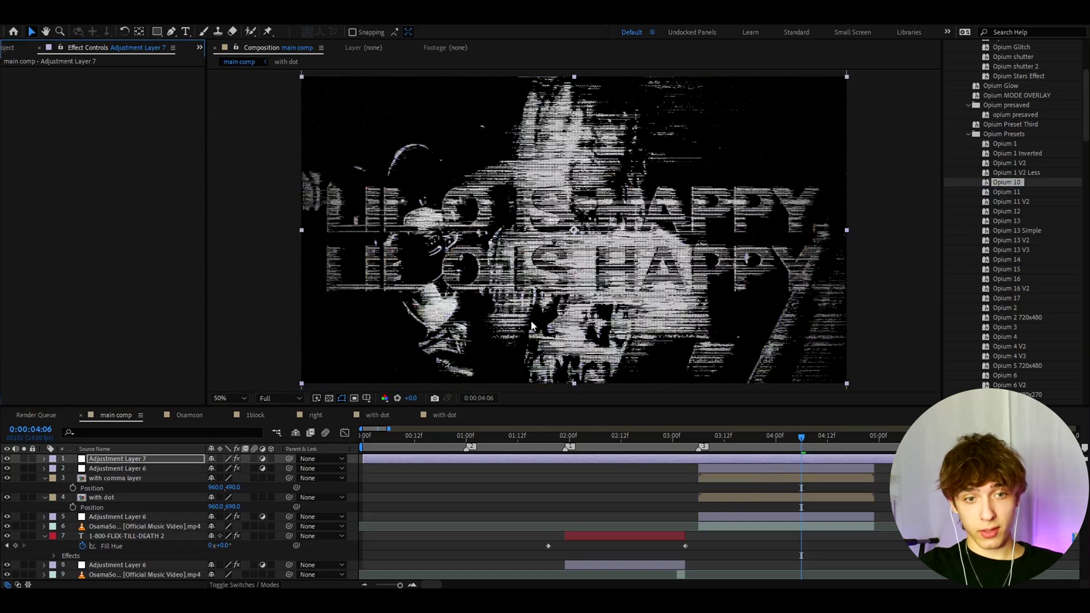
click(284, 400)
click(260, 435)
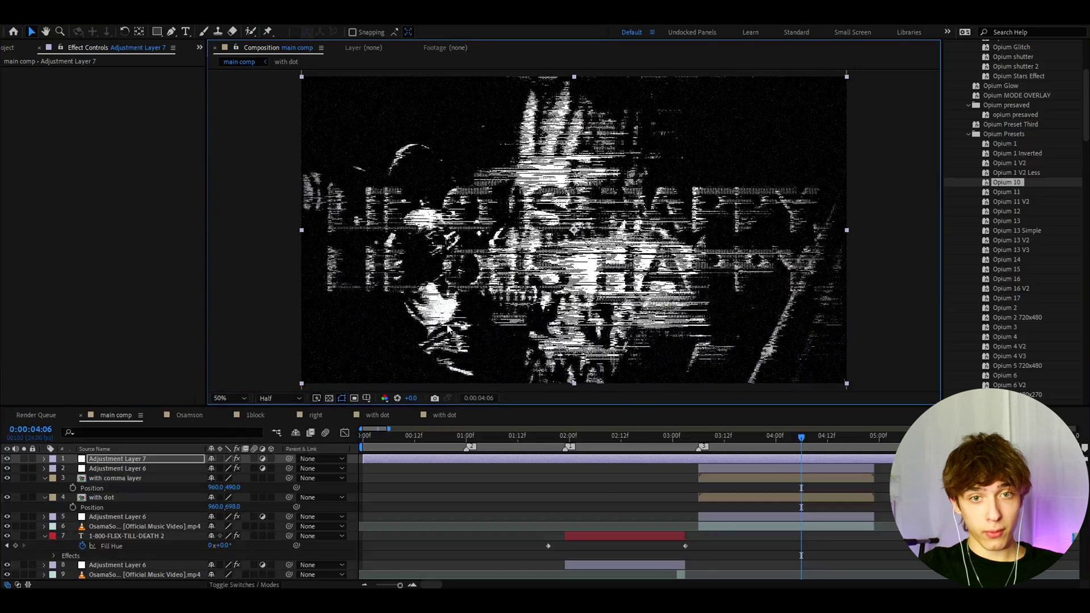
click(418, 446)
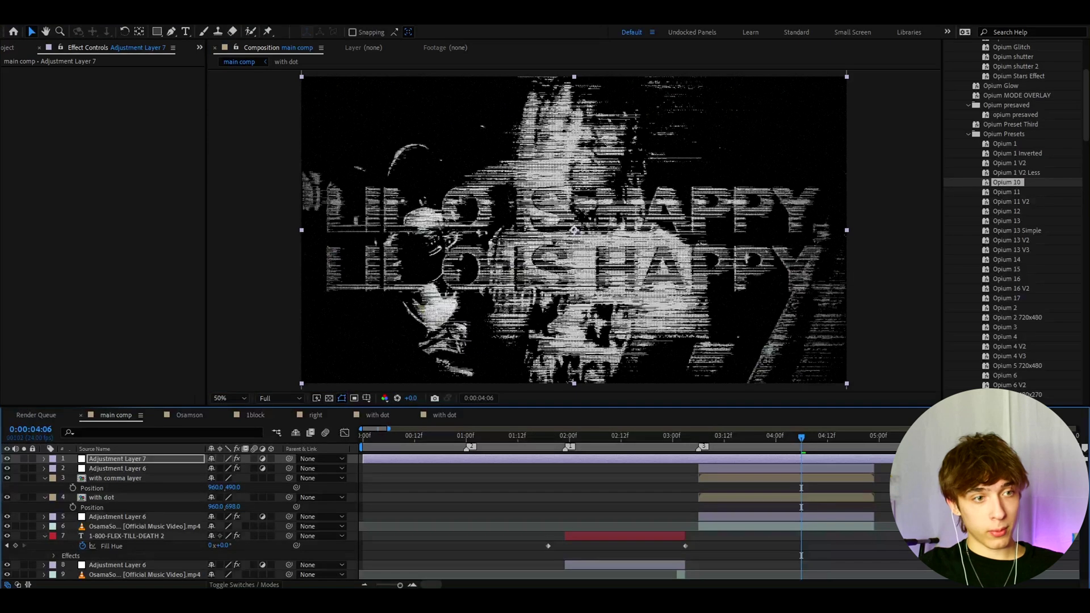
key(ctrl+z)
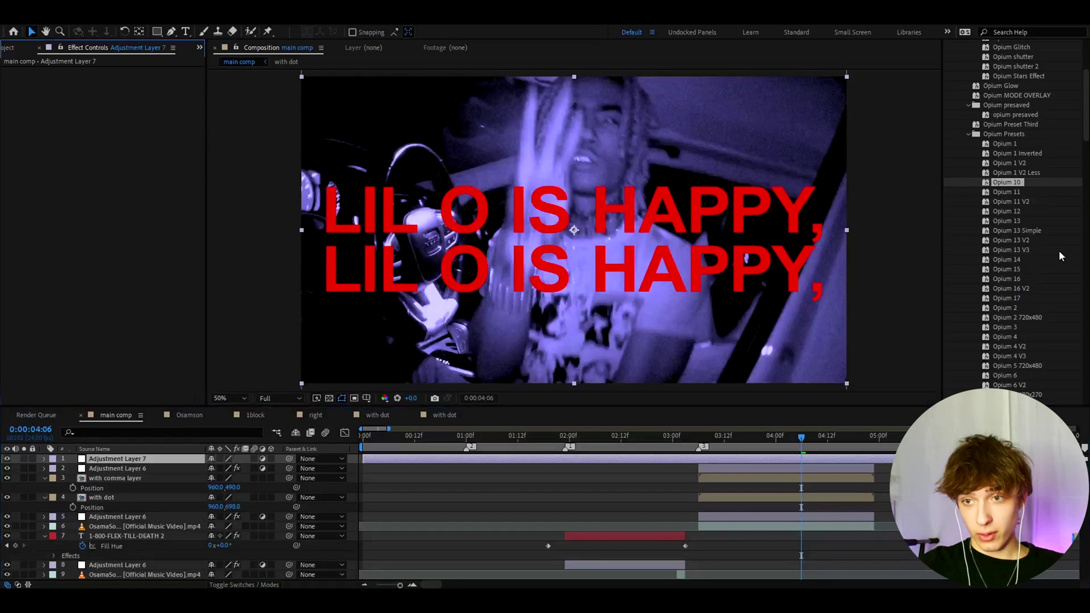
- Apply the "Opium 11" preset to Adjustment Layer 7 and set the composition preview resolution to Half
scroll(1058, 250, down, 3)
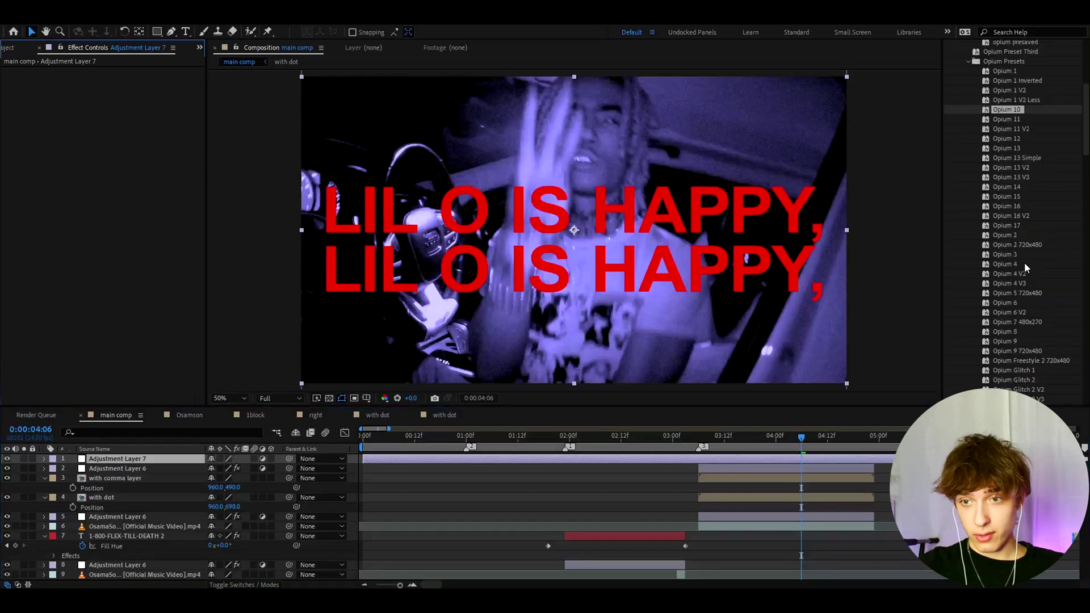
double_click(1007, 119)
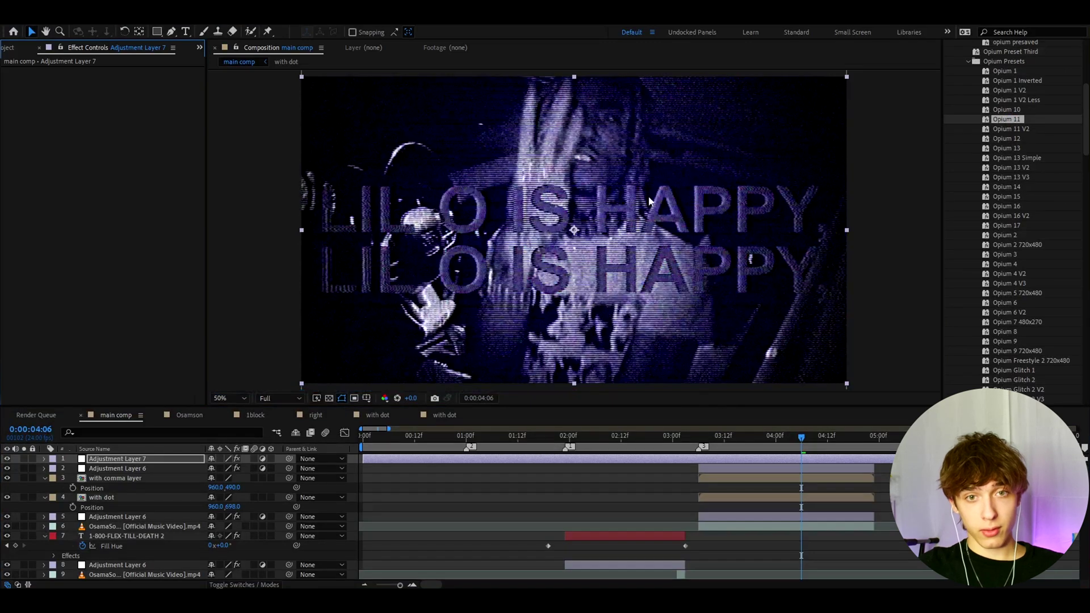
click(279, 399)
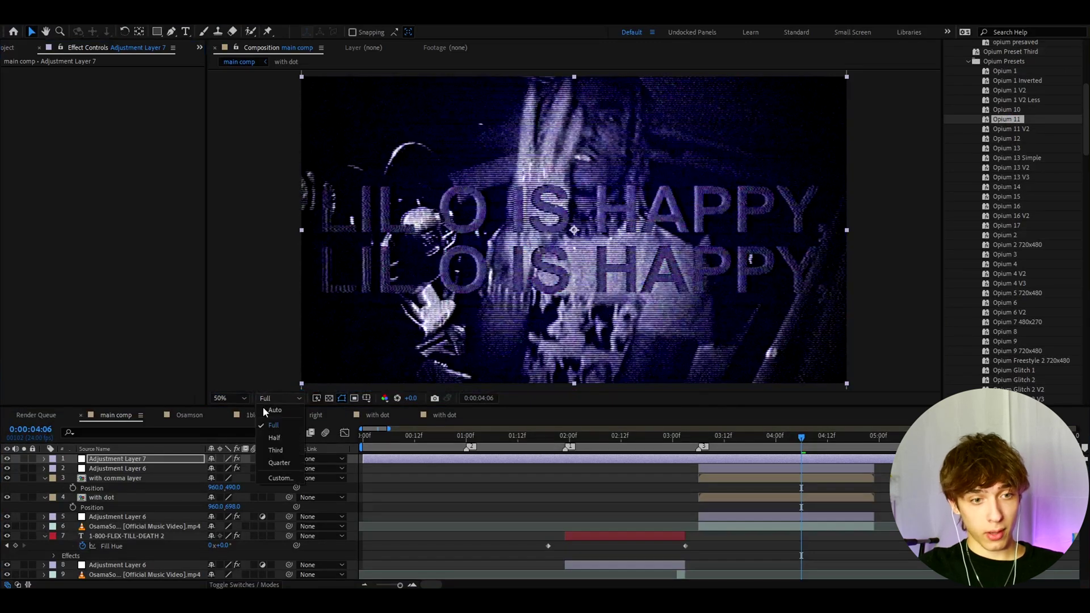
click(275, 438)
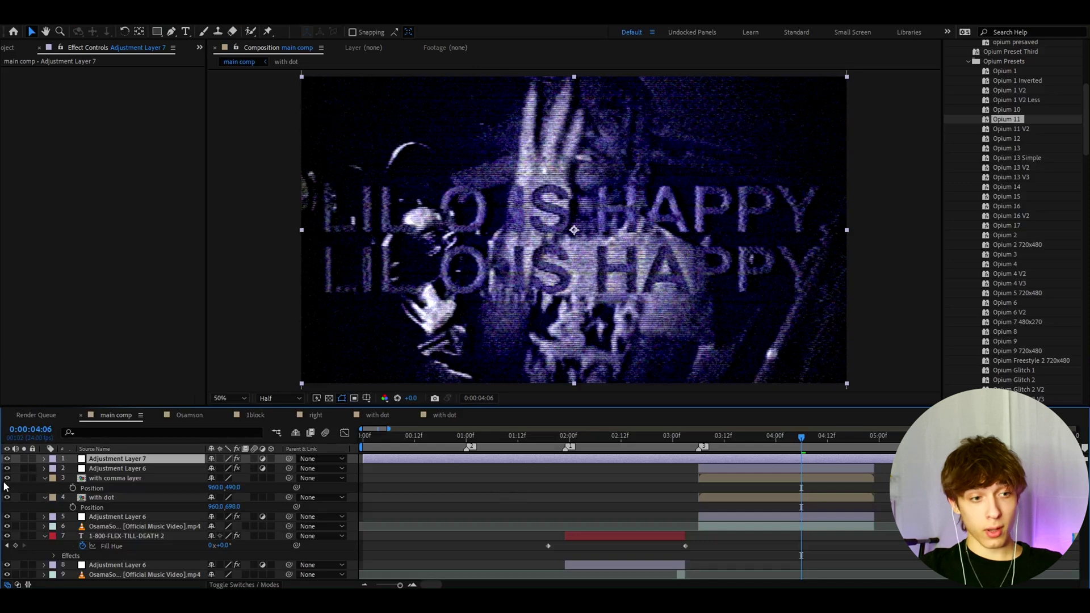
- Hide Adjustment Layer 7 and view the stacked titles without the preset look at 0:00:03:13
click(7, 458)
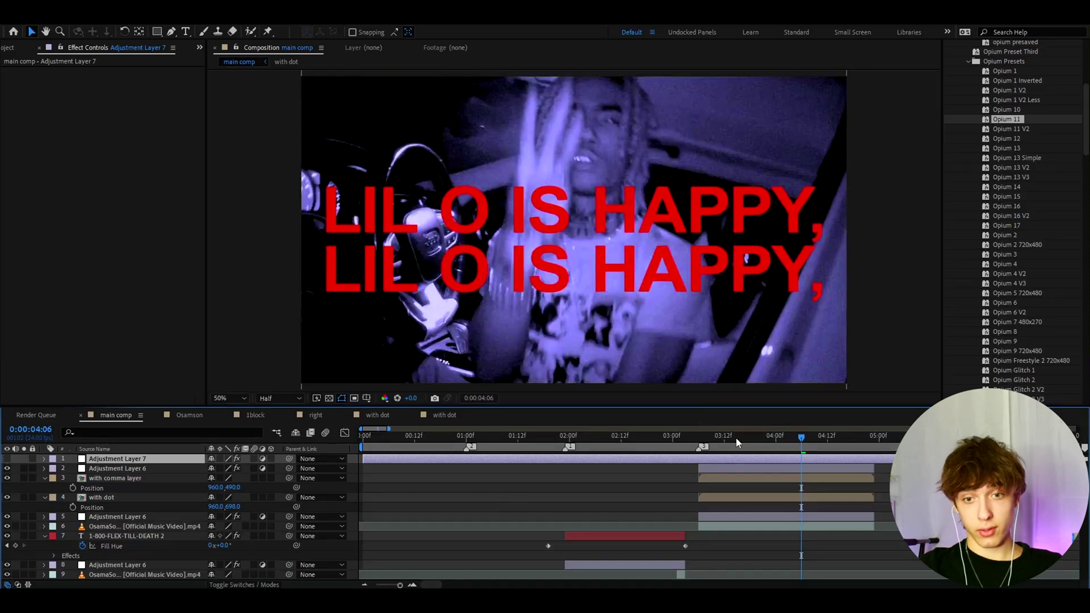
click(729, 436)
click(729, 475)
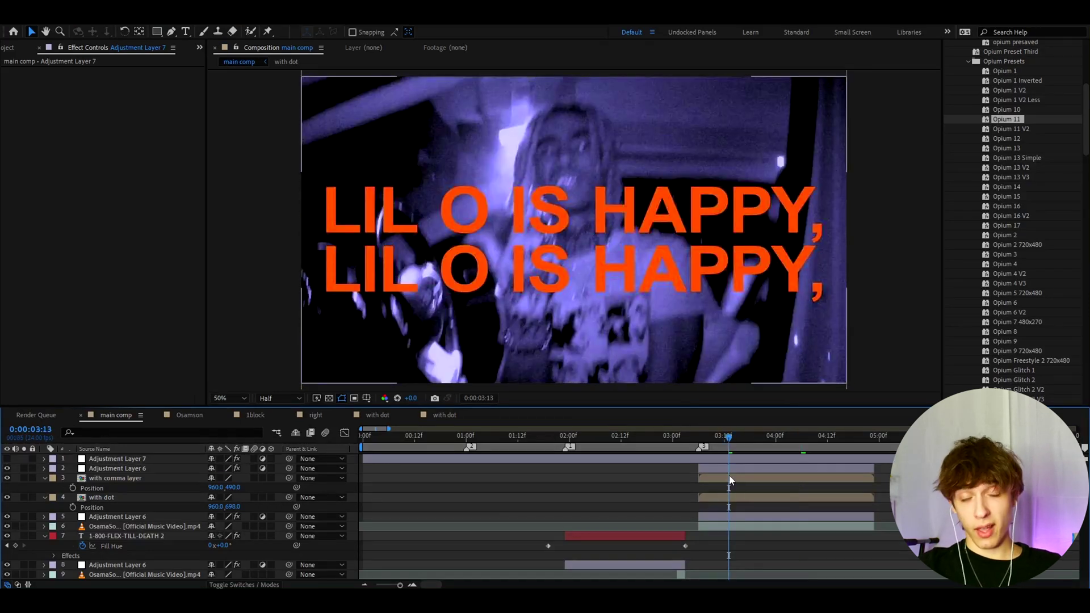